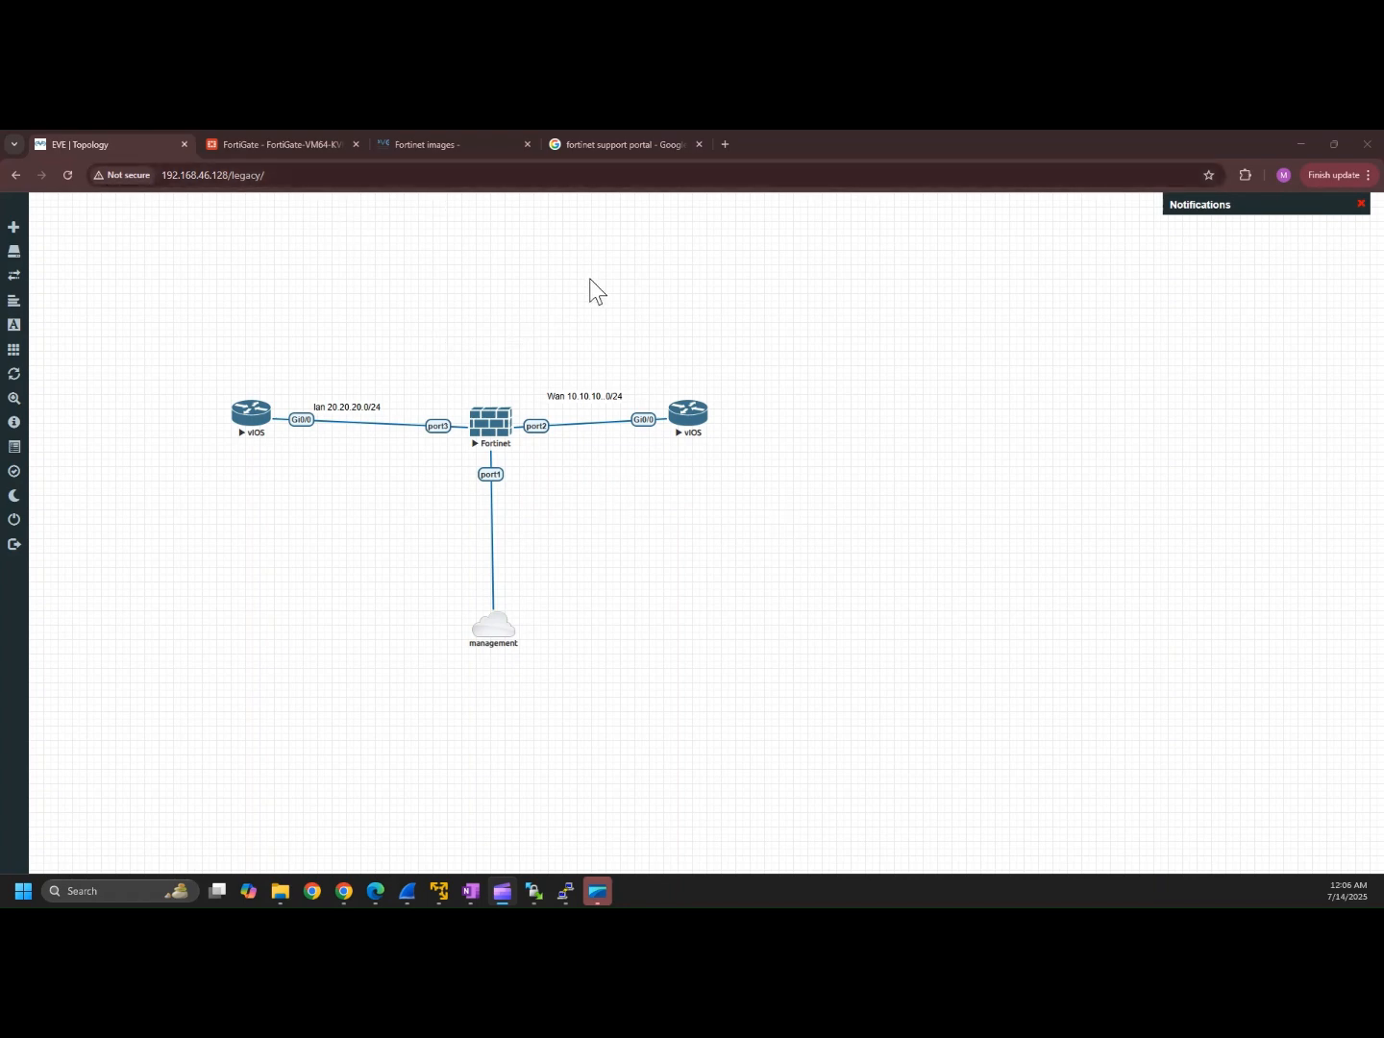
Step: Open the Fortinet Support site from the Google results and expand its FortiGuard menu
left_click(635, 136)
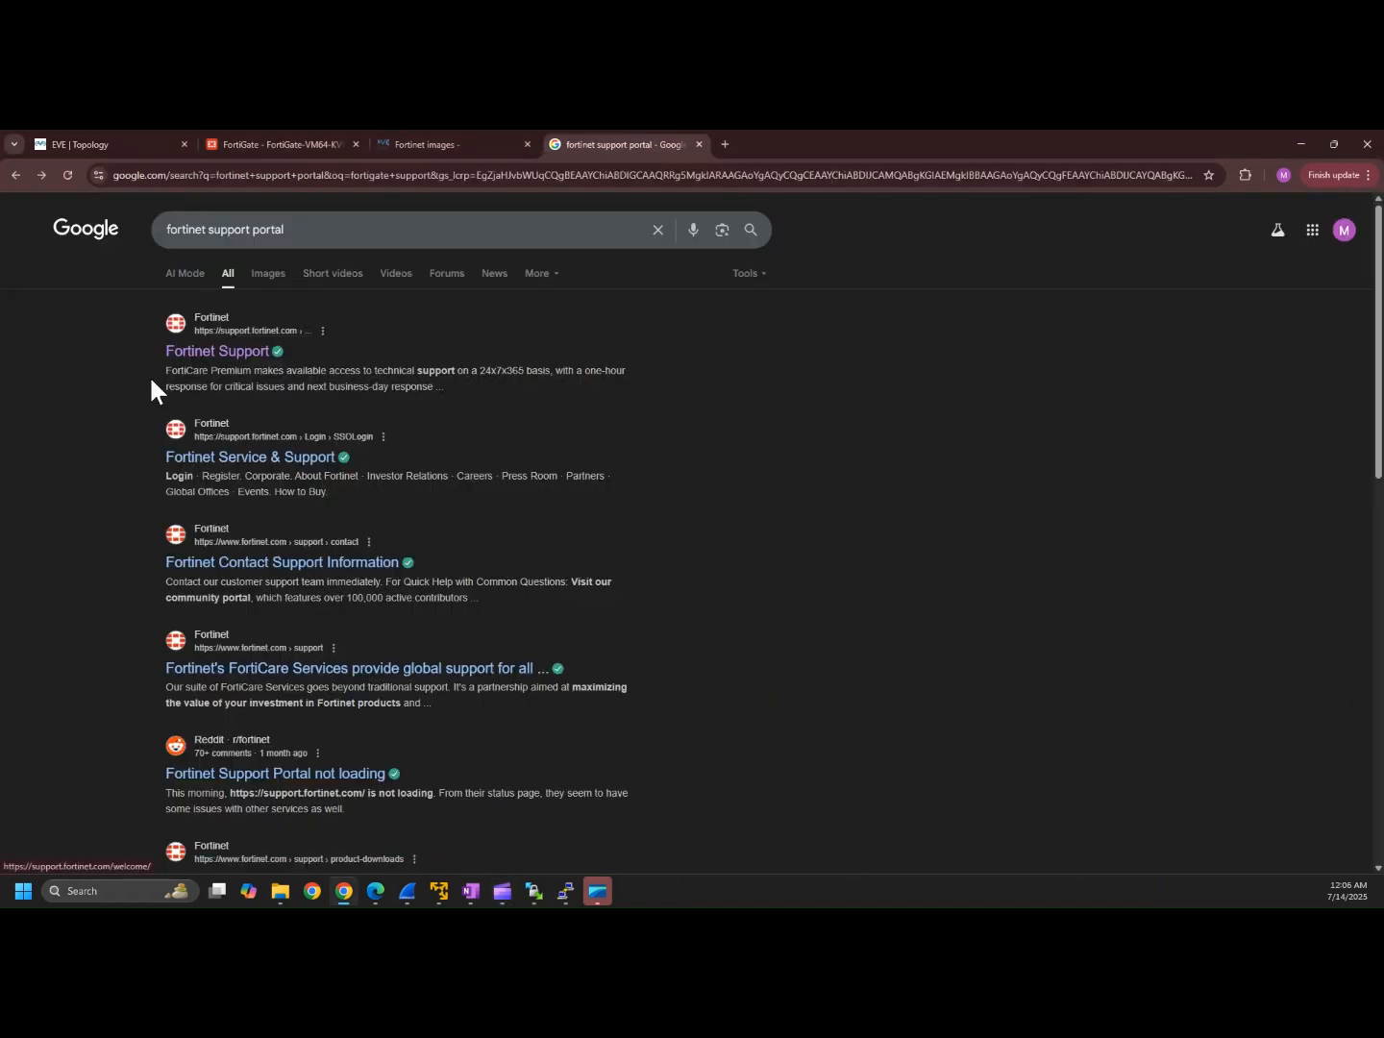
left_click(212, 358)
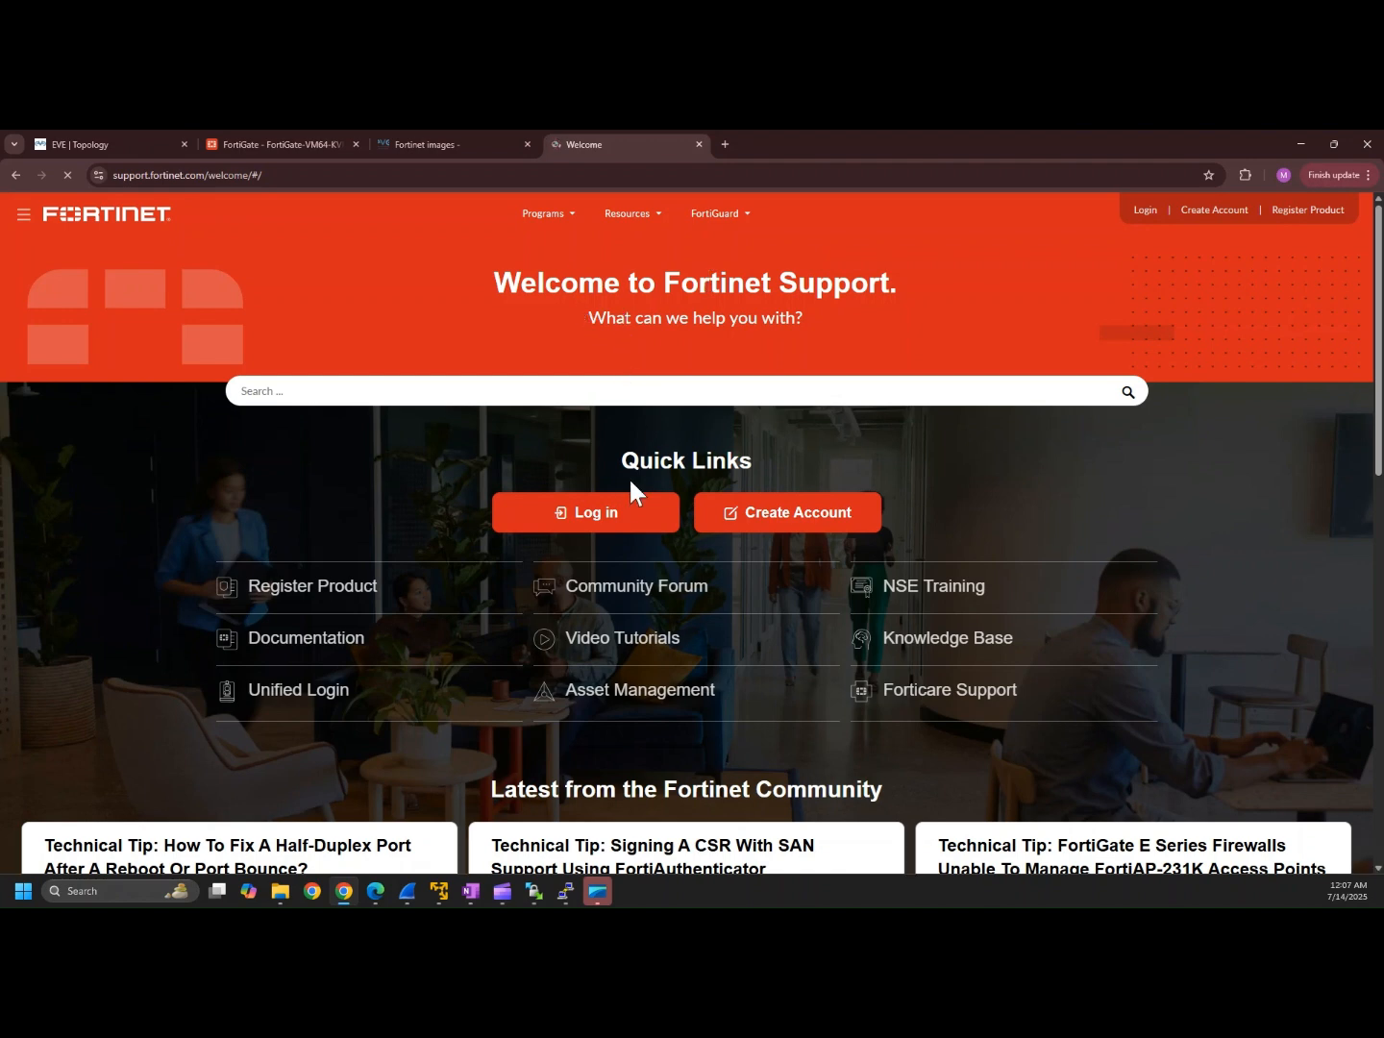
left_click(721, 215)
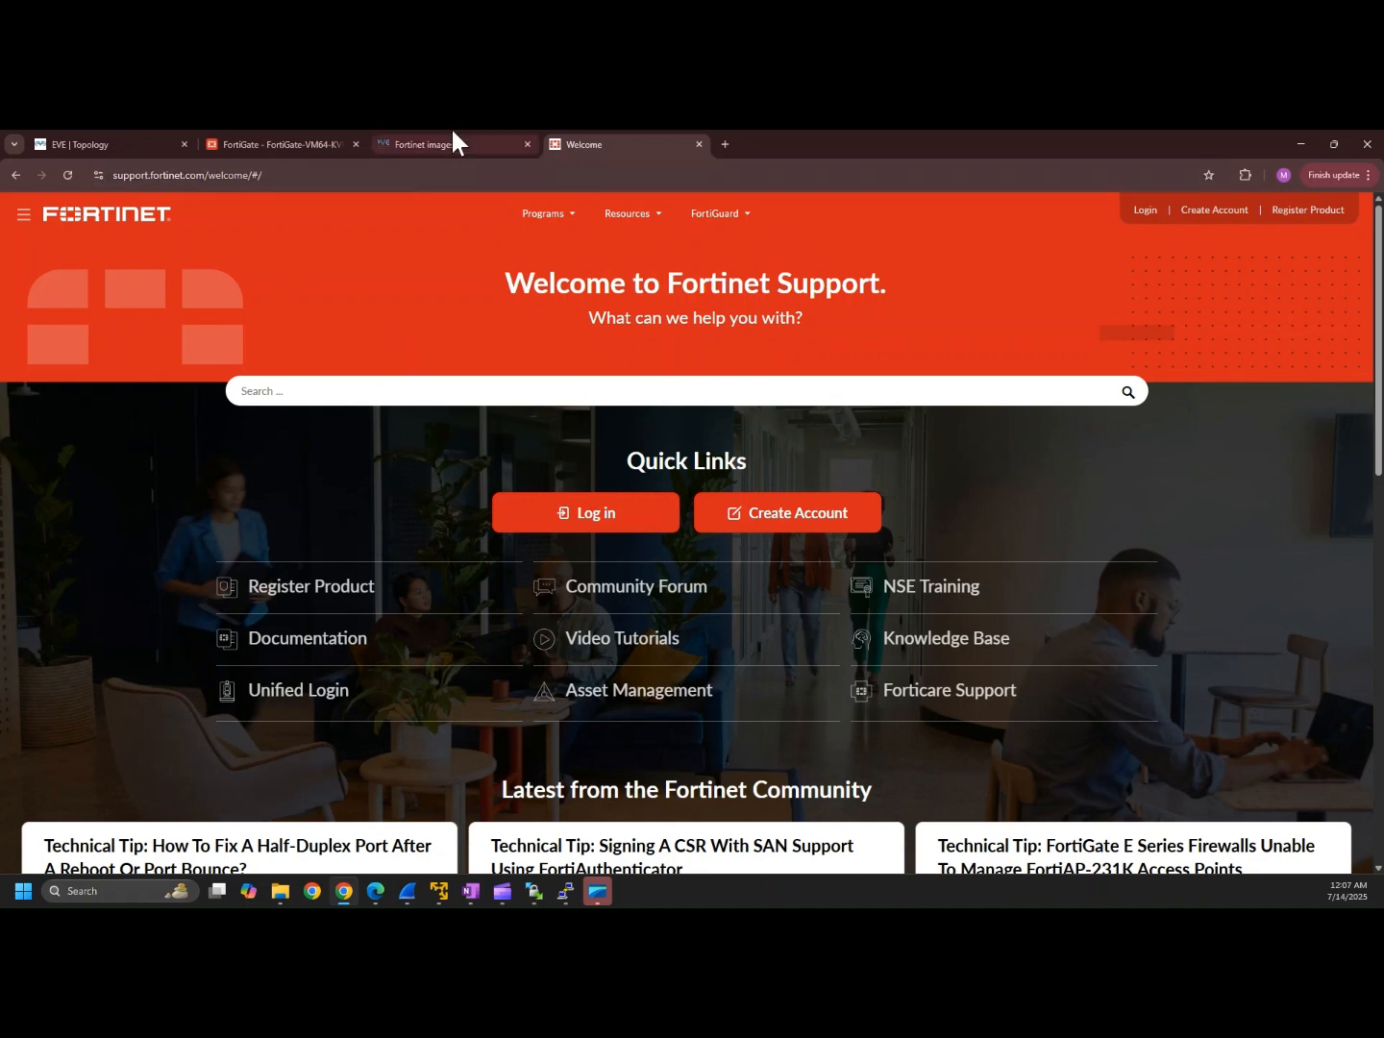
Step: Copy the EVE-NG server address 192.168.46.128 into WinSCP's Host name field
mouse_move(533, 891)
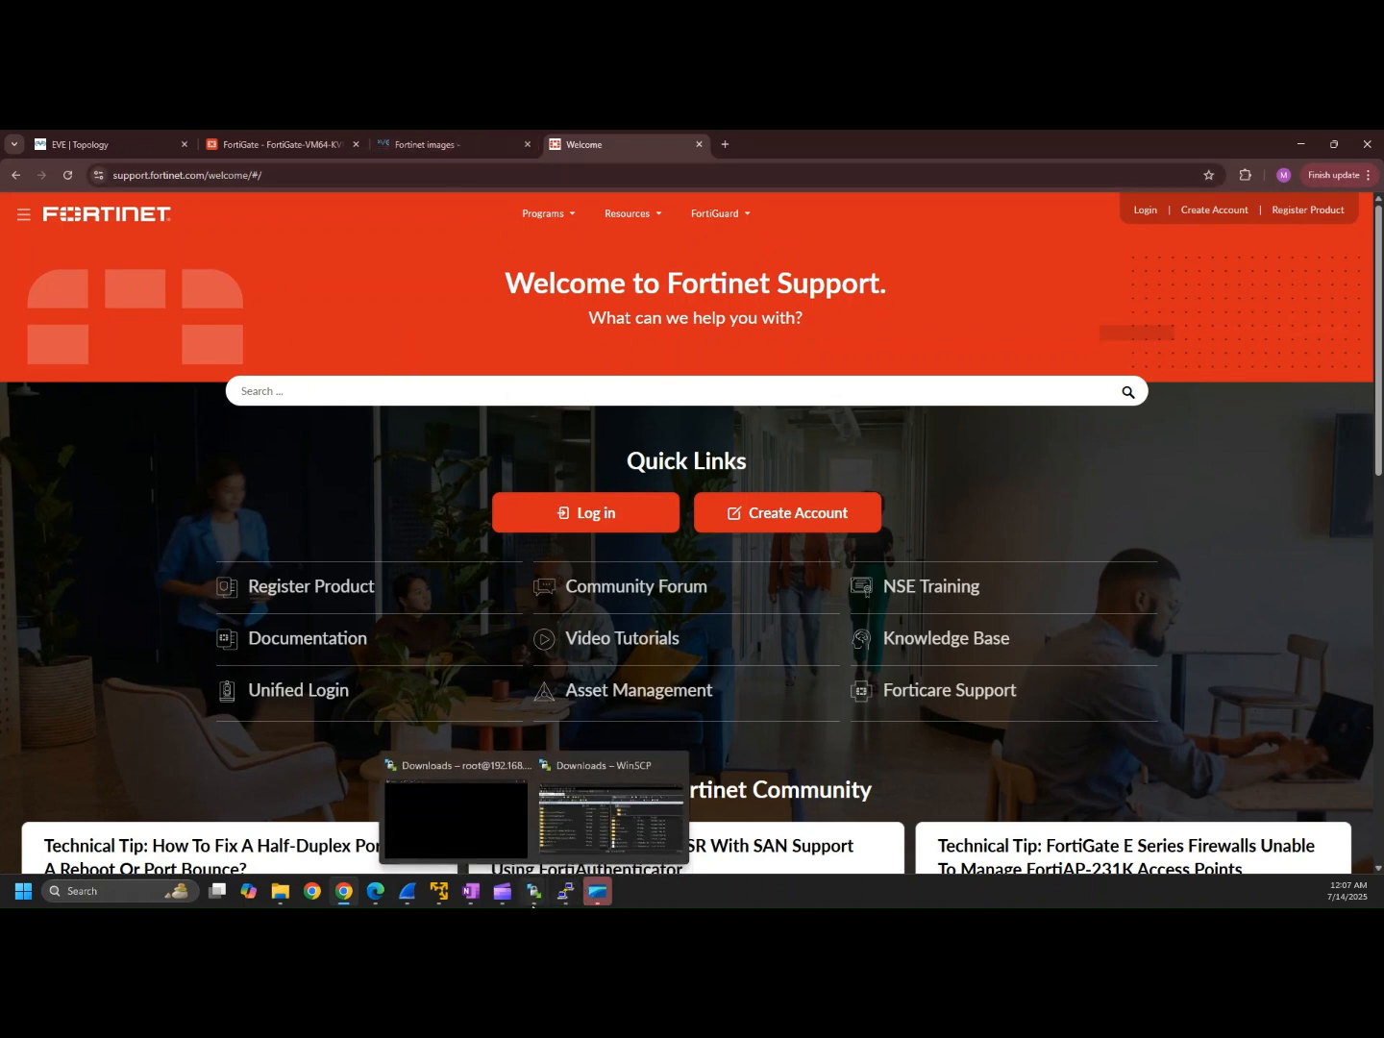
mouse_move(505, 771)
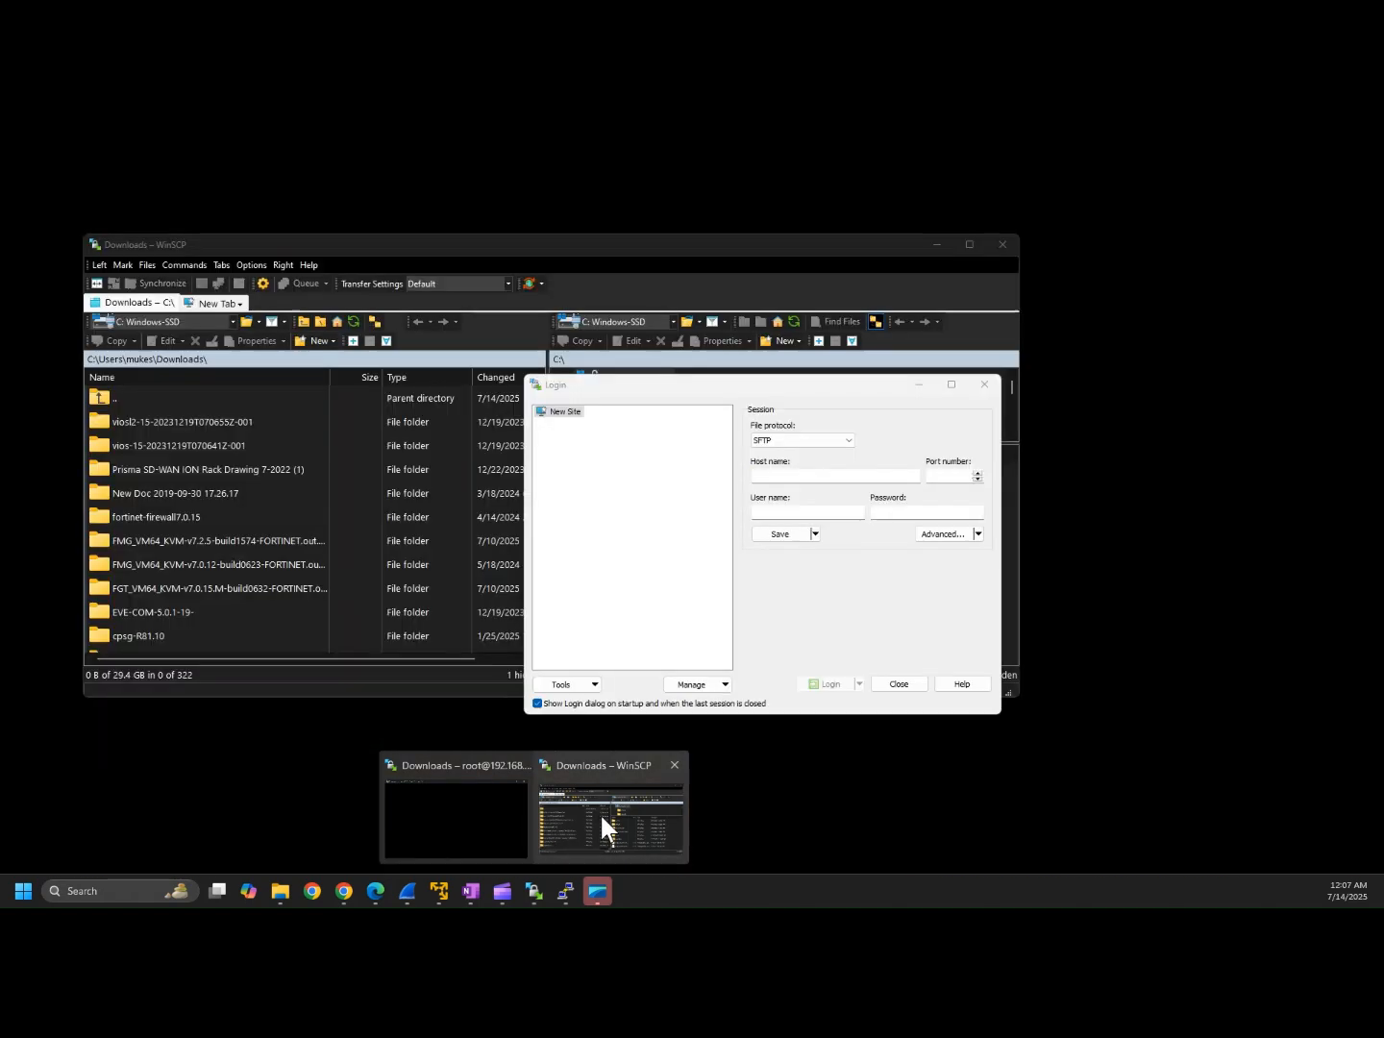
left_click(599, 812)
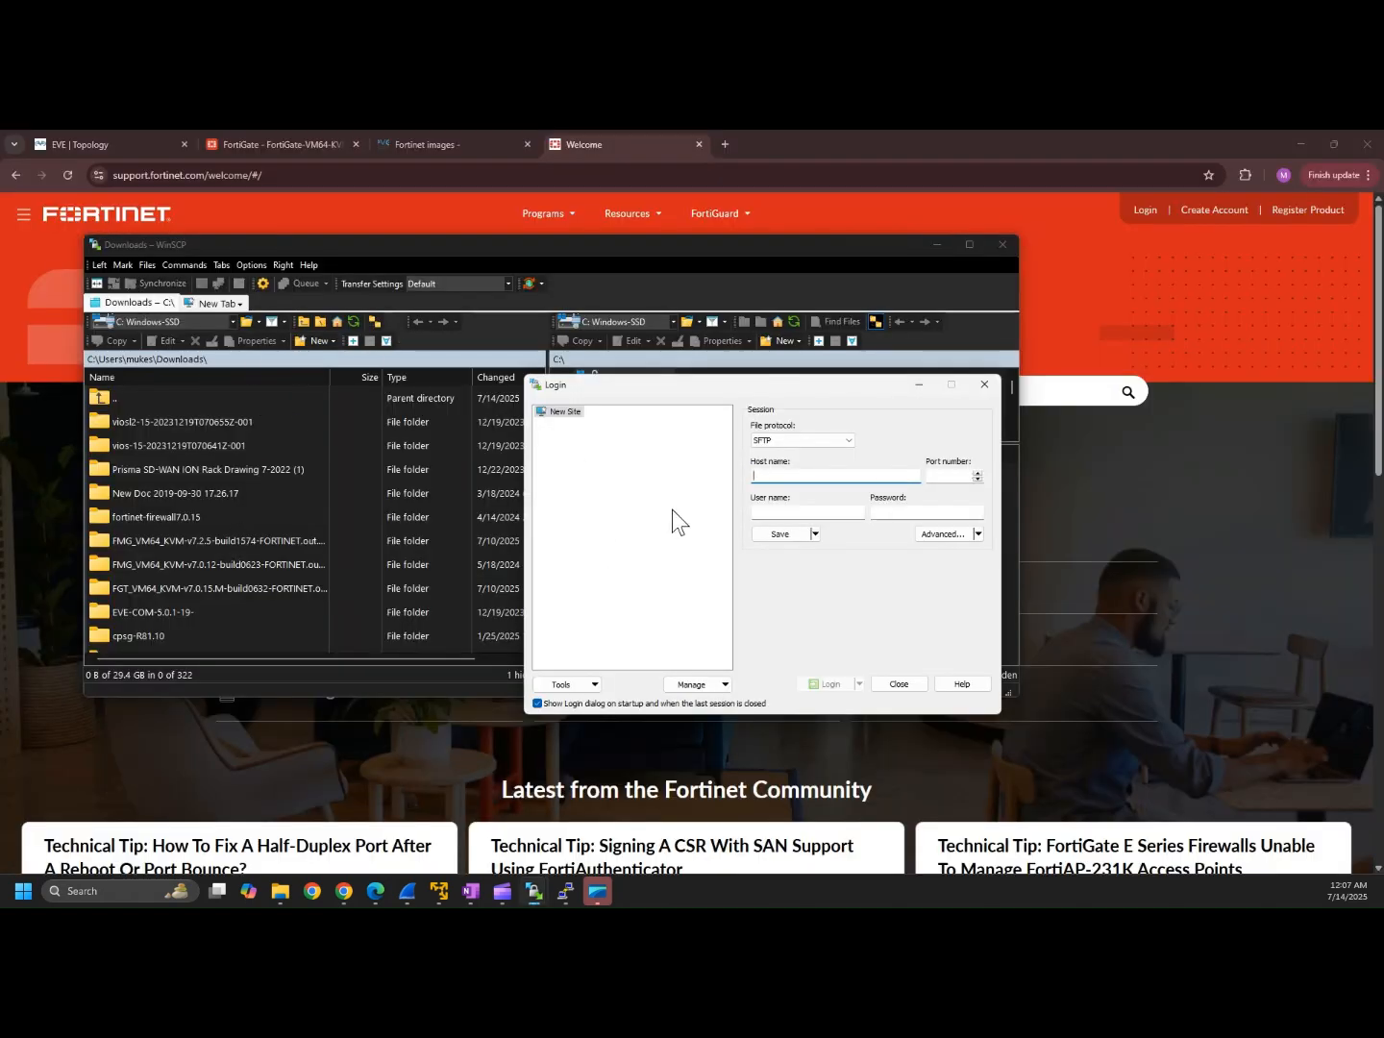
left_click(63, 143)
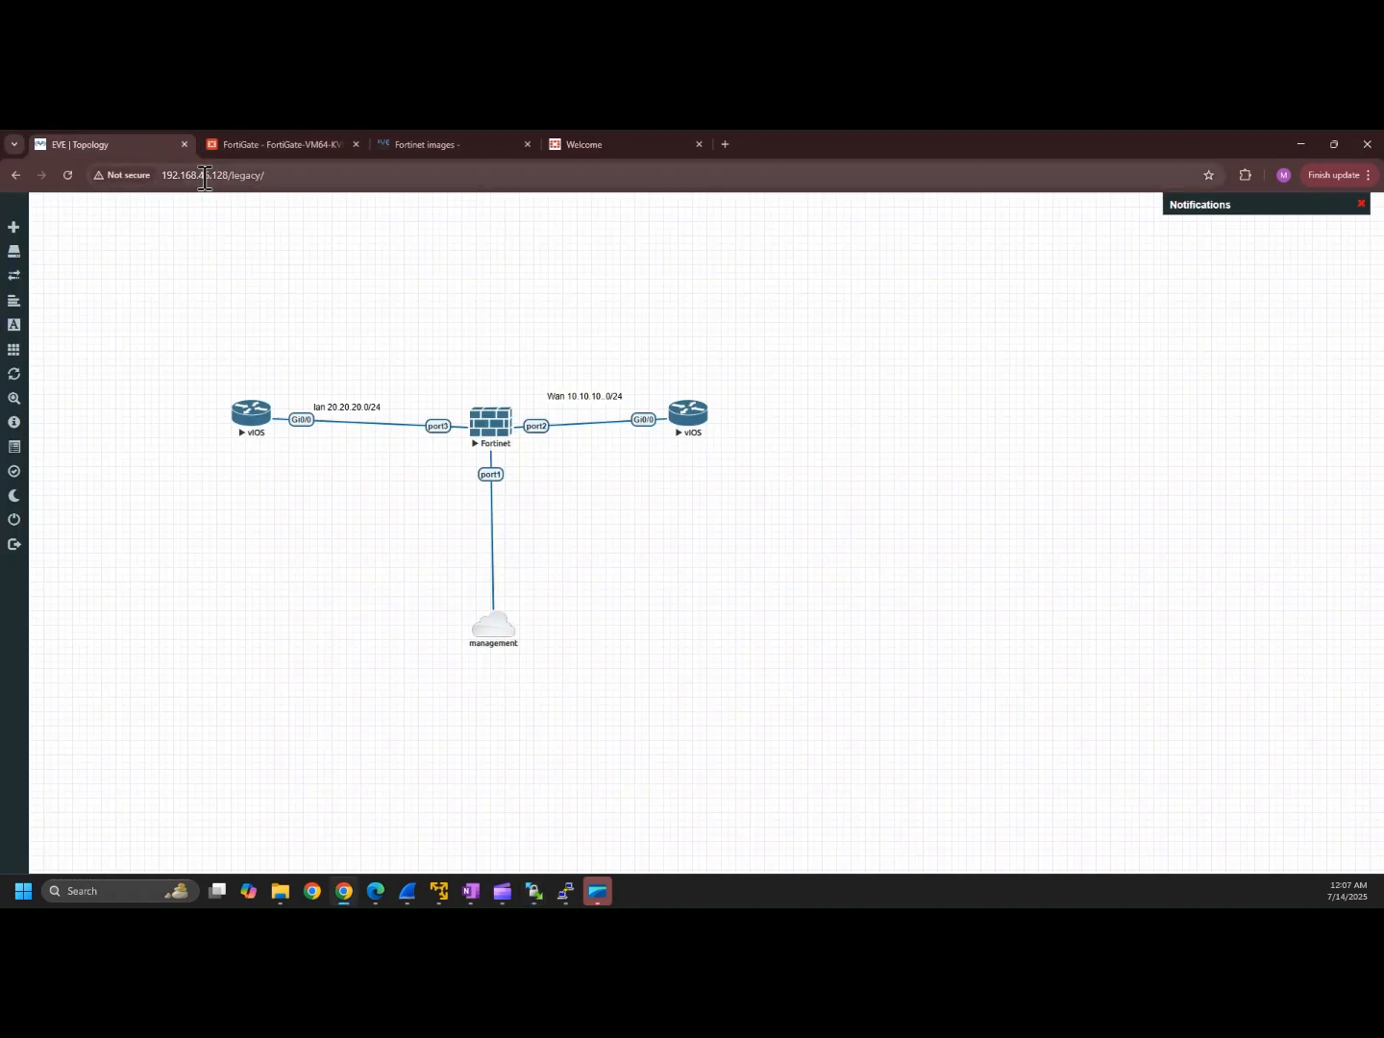
double_click(204, 175)
key("ctrl+c")
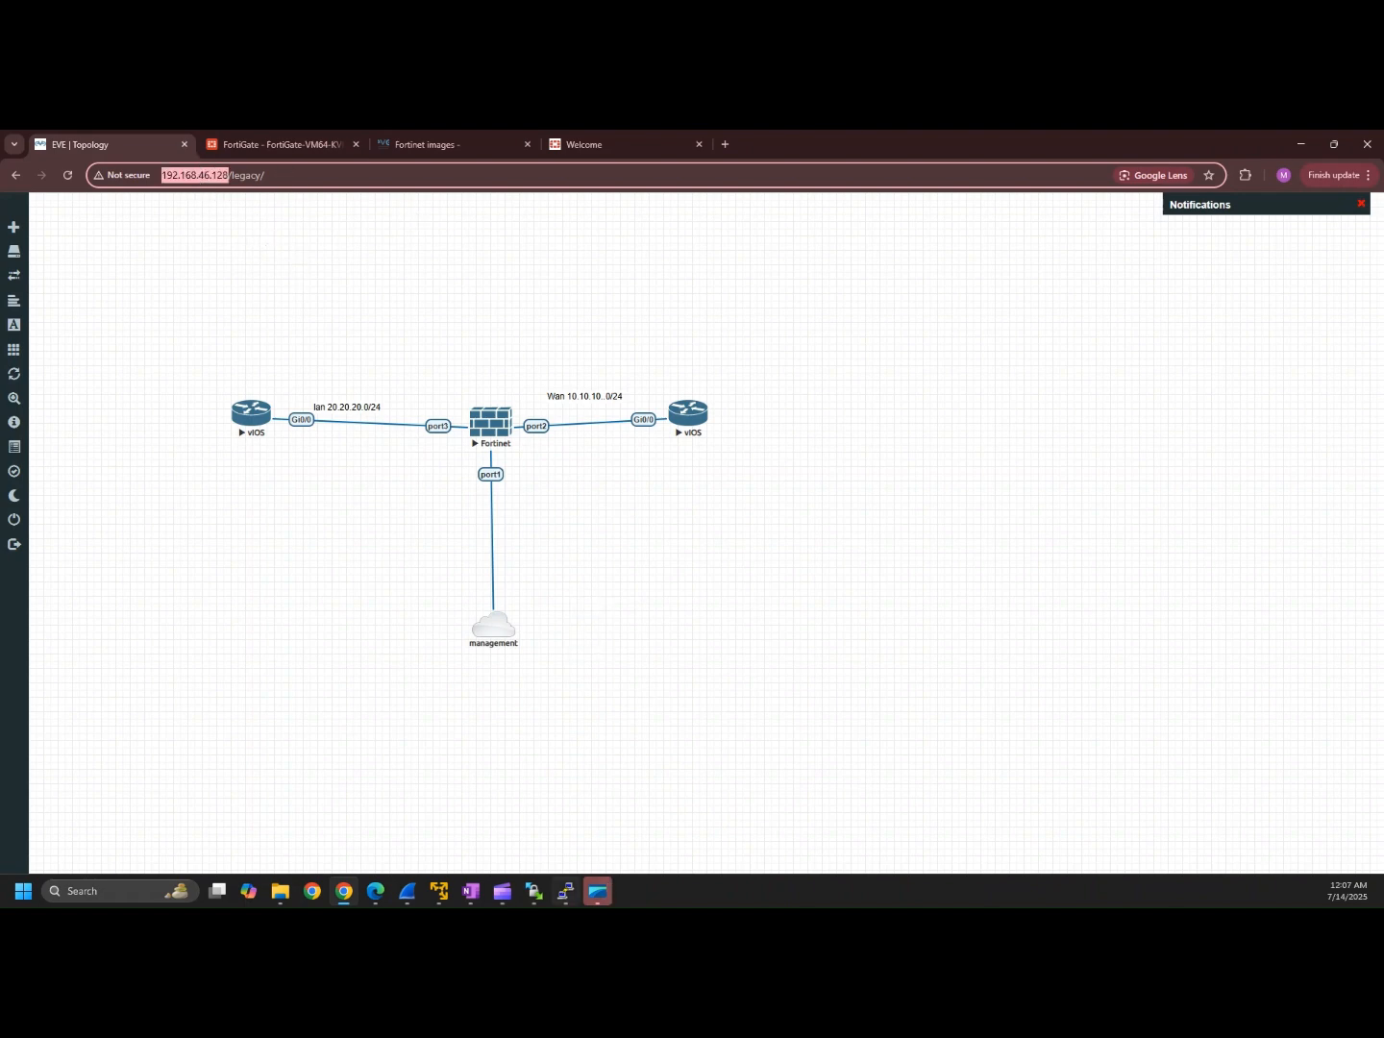
mouse_move(533, 891)
left_click(623, 814)
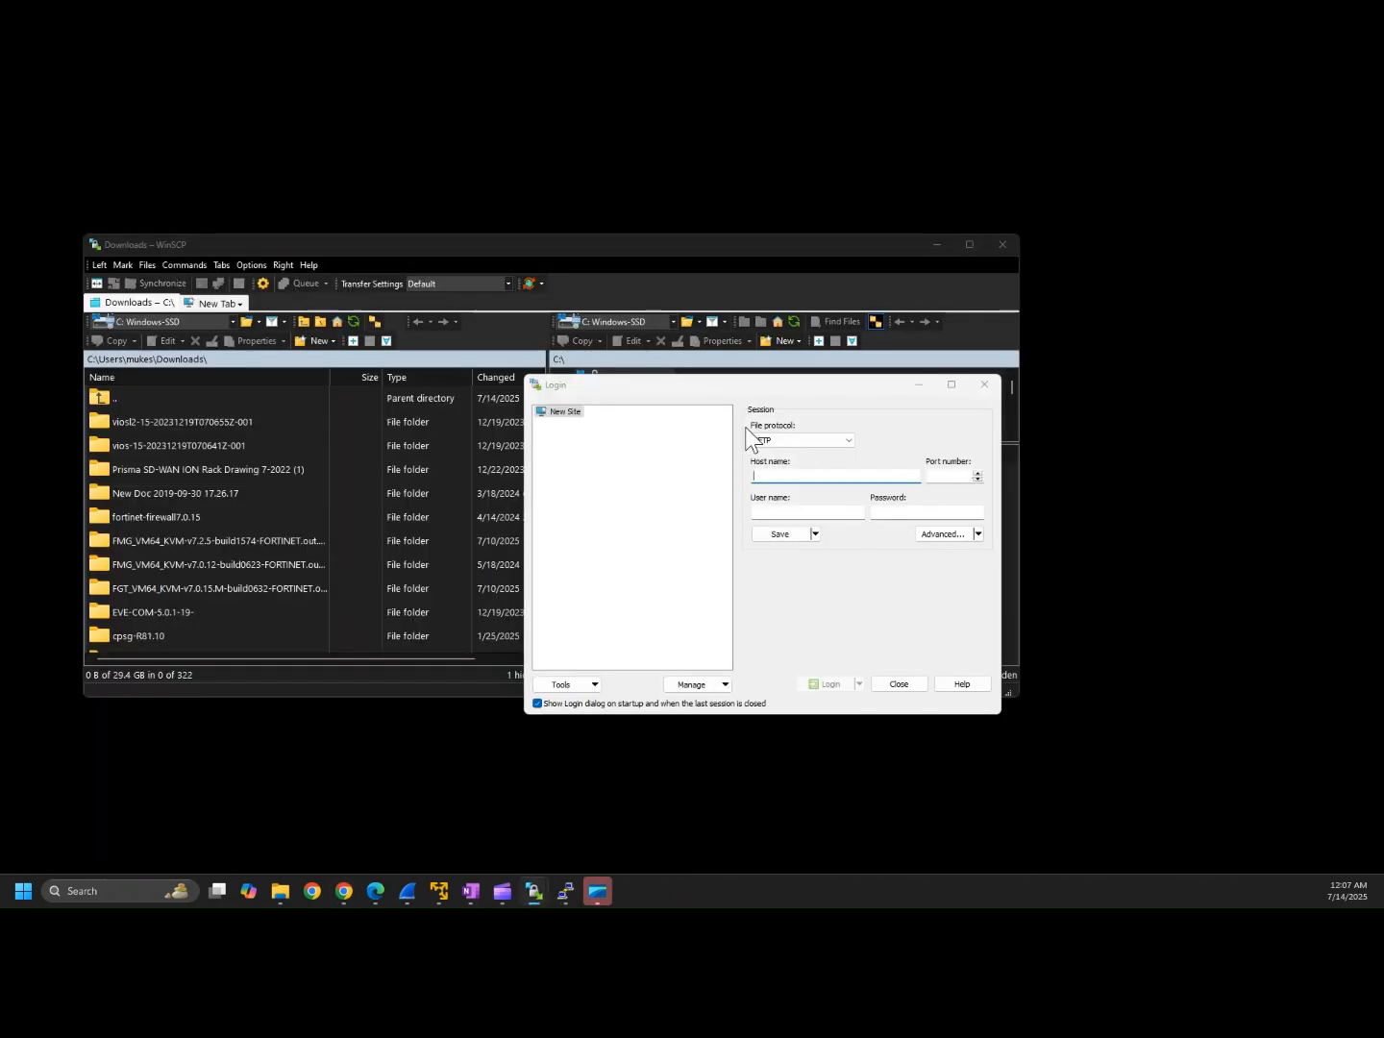
key("ctrl+v")
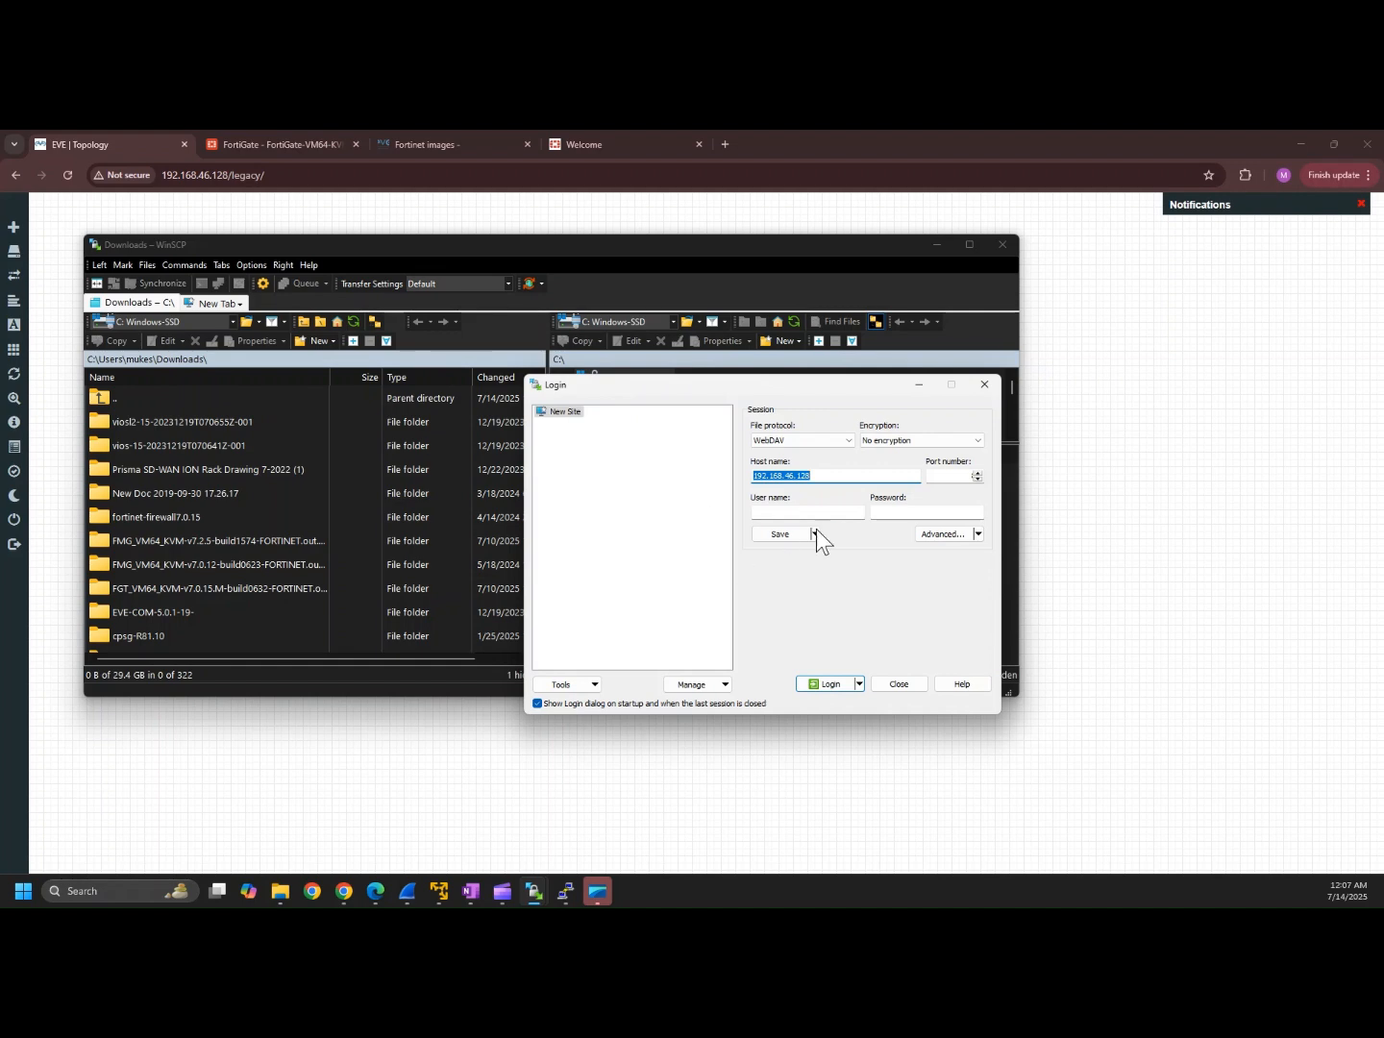
Step: Choose the SCP protocol, enter user root and the password, and log in
left_click(814, 516)
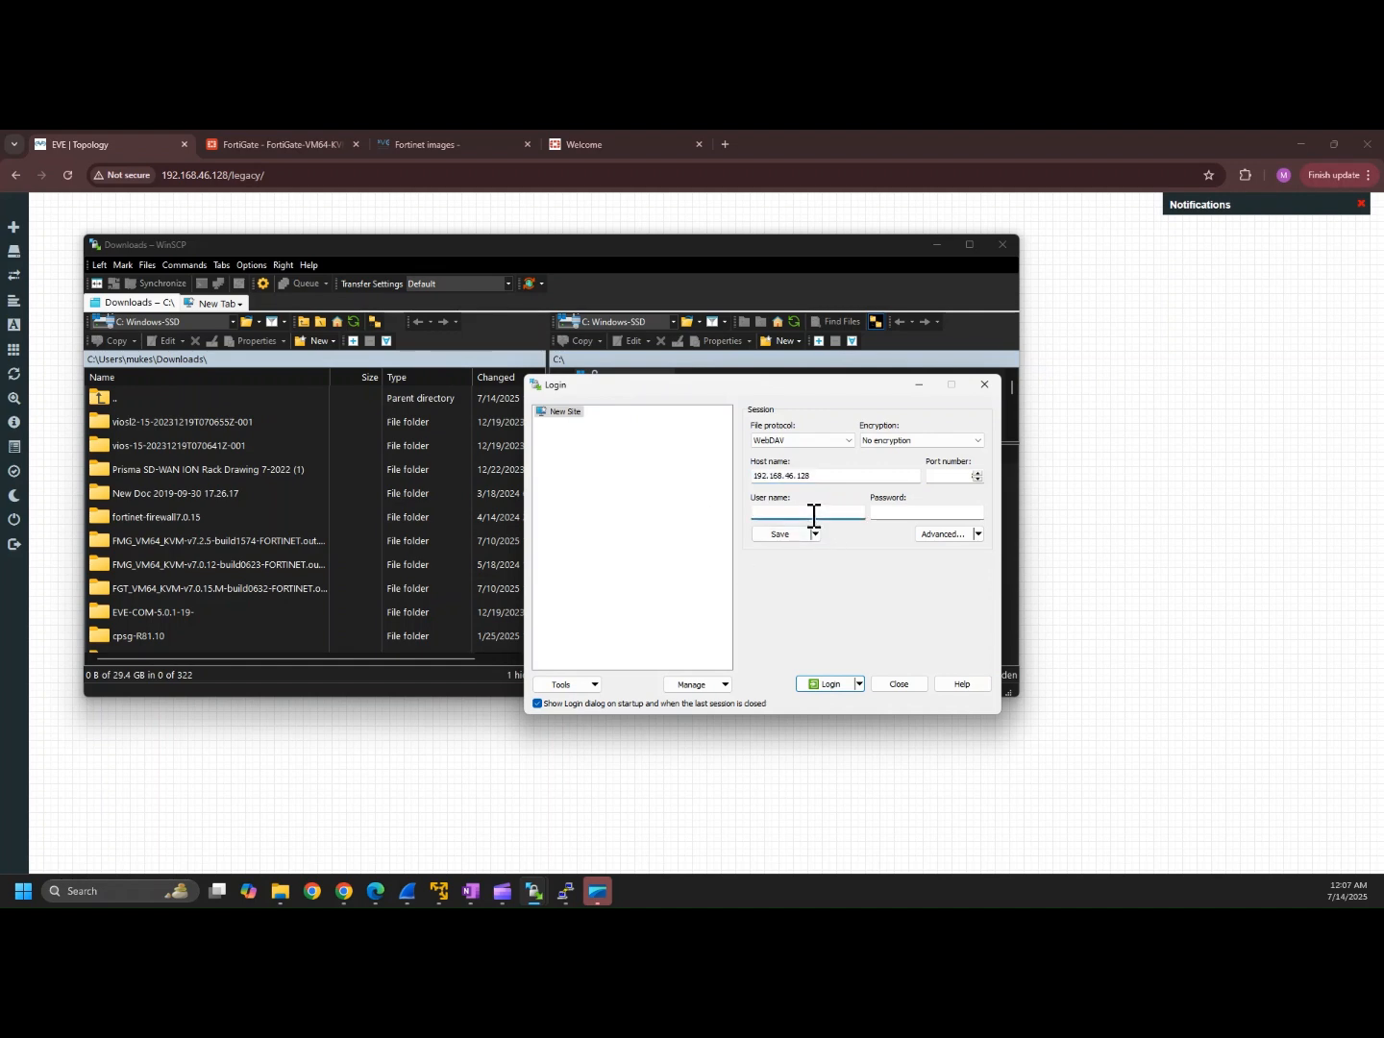
type("root")
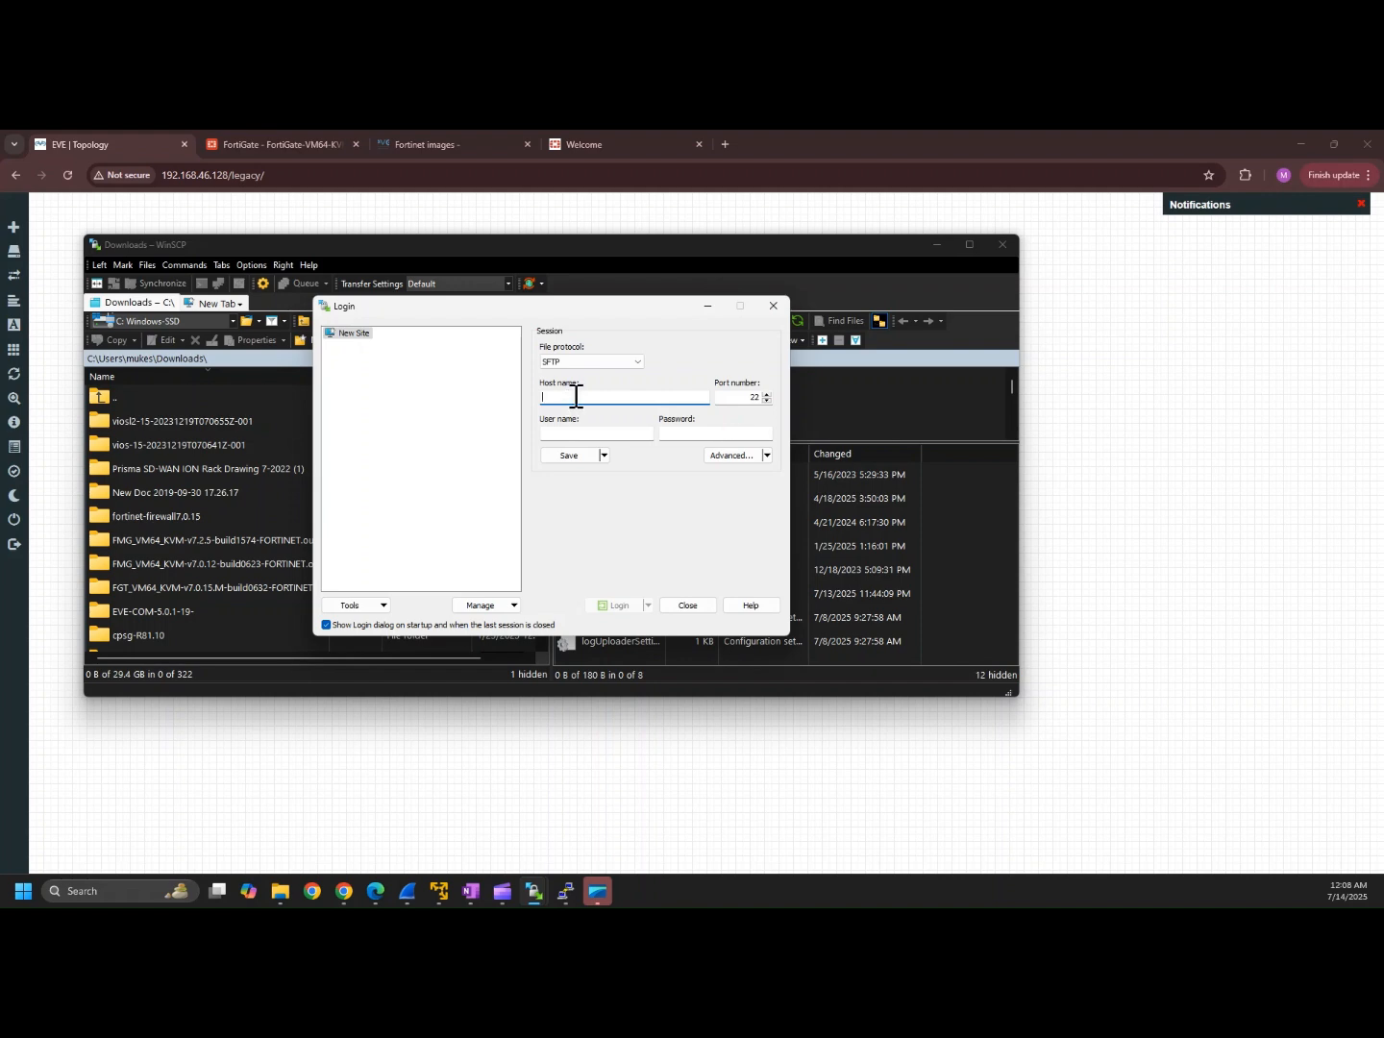
key("ctrl+v")
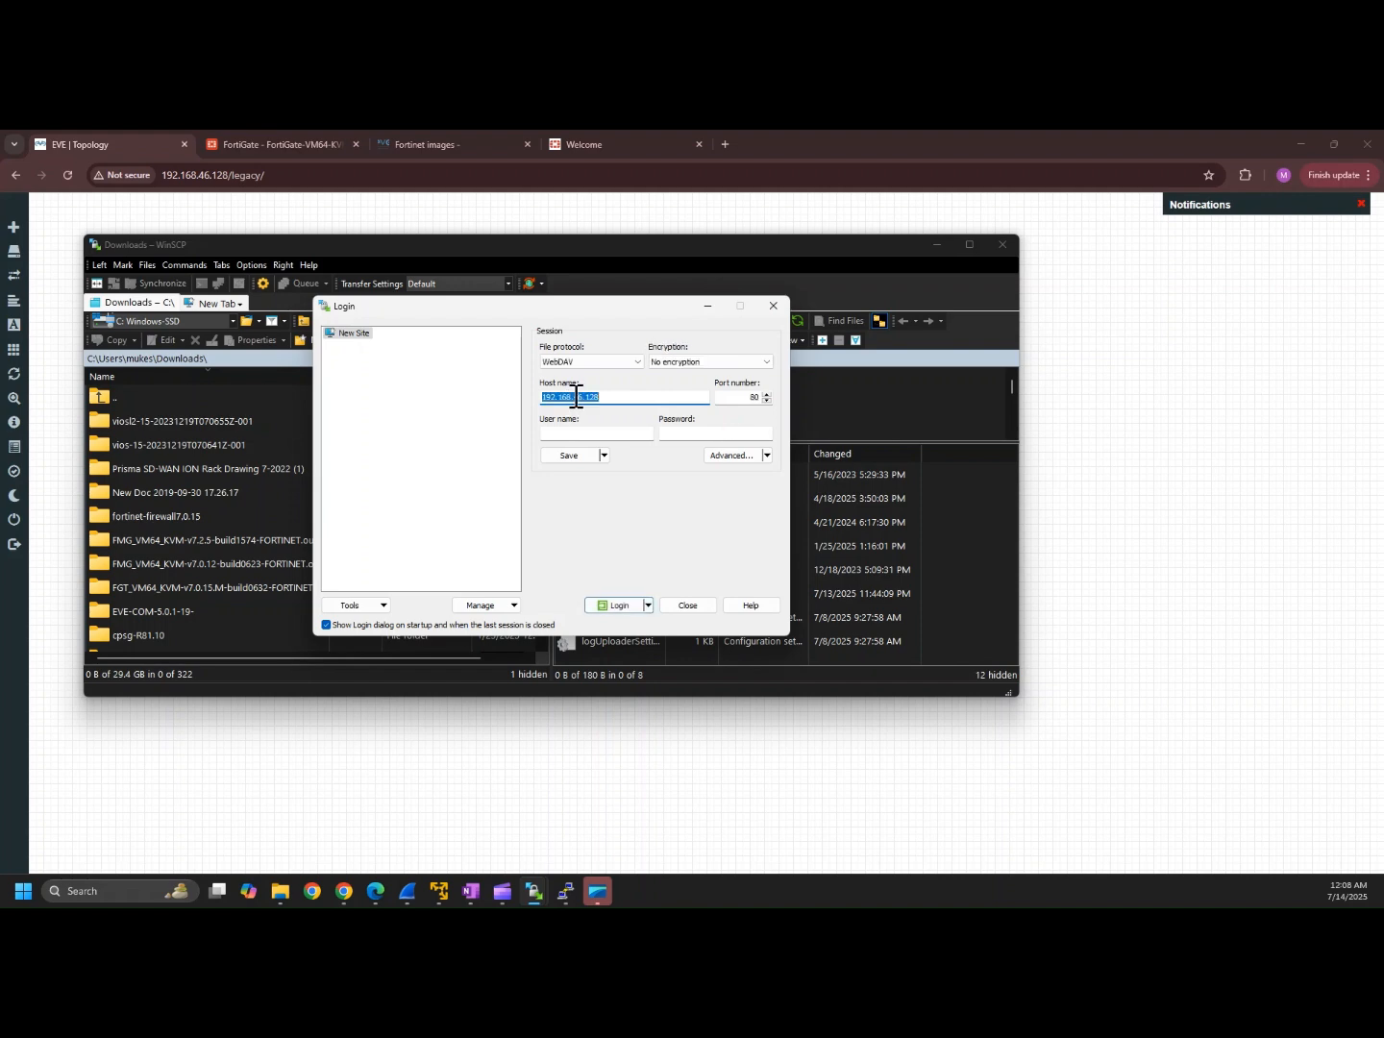
left_click(632, 363)
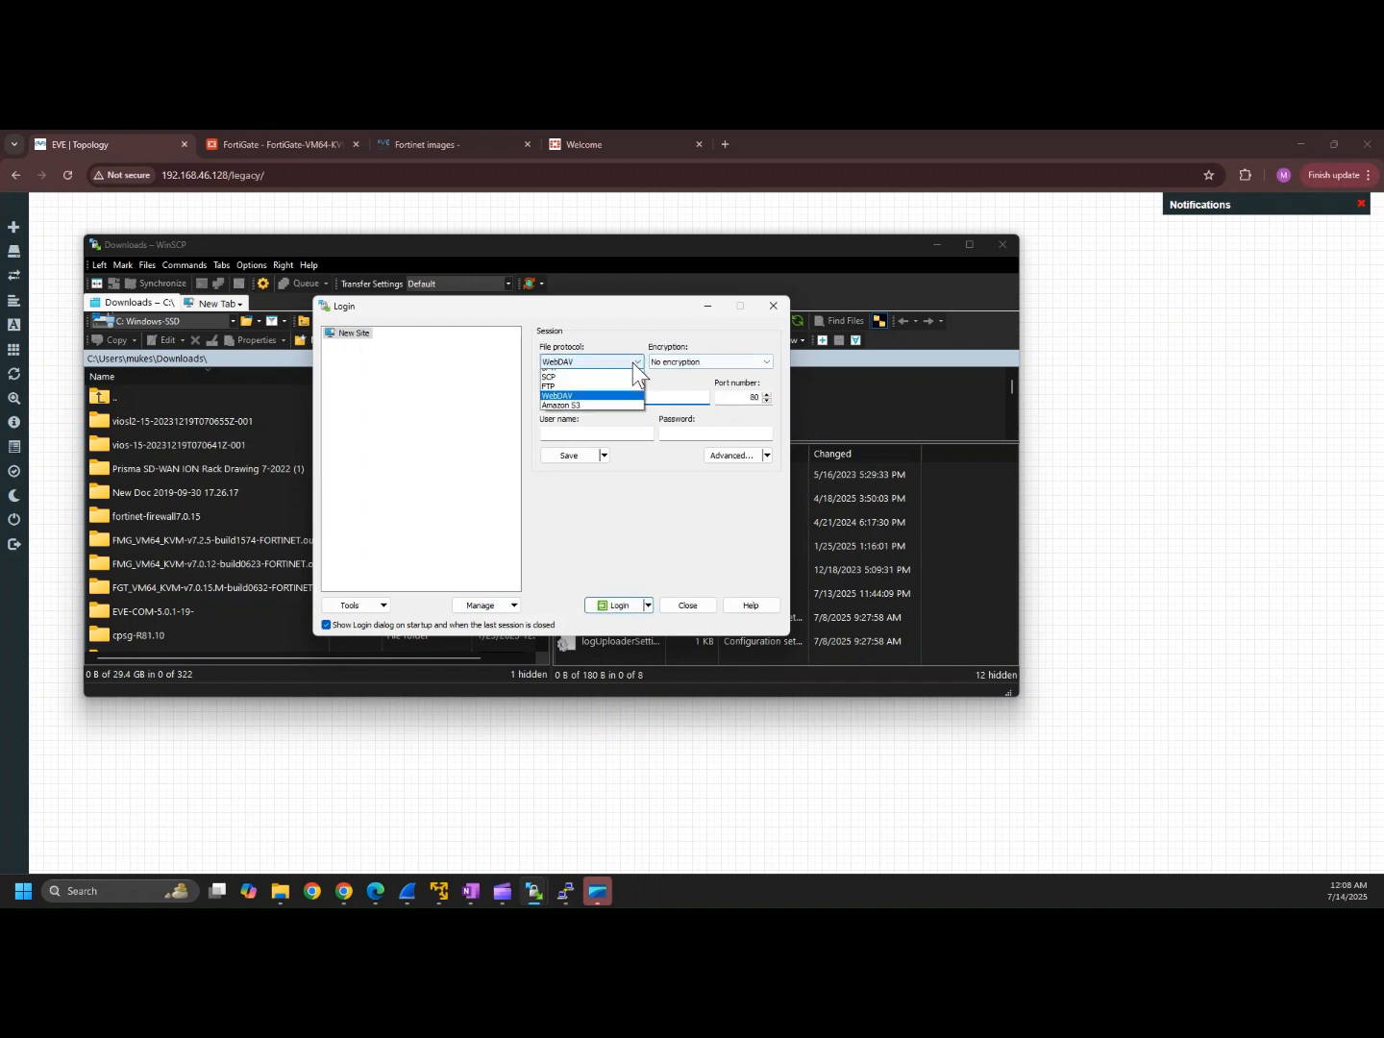
left_click(562, 384)
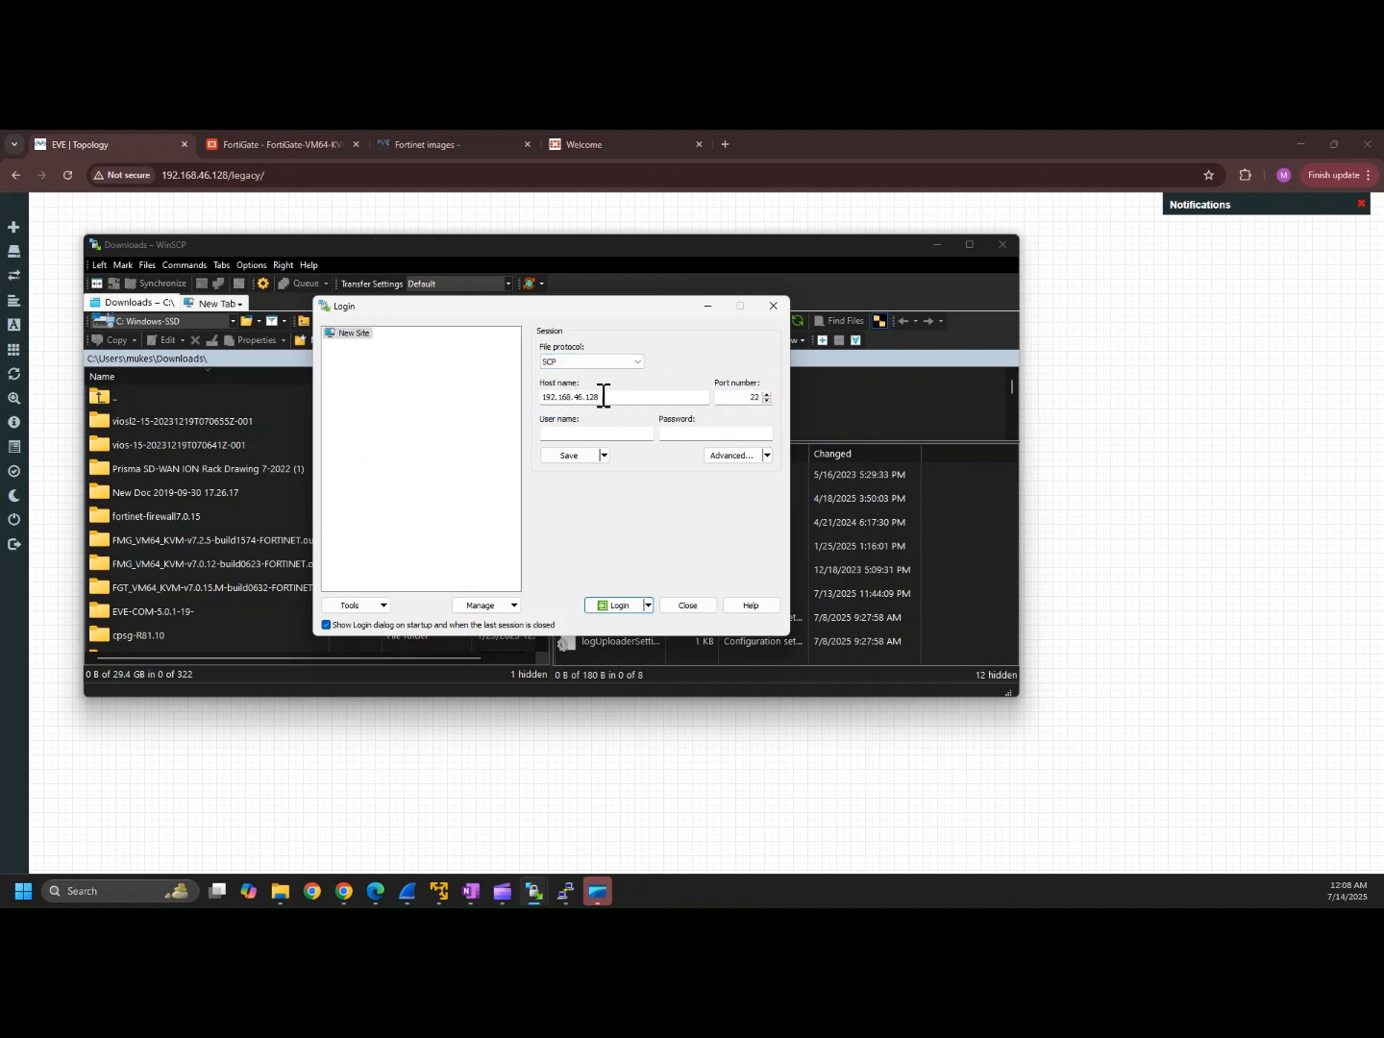
left_click_drag(619, 395, 531, 399)
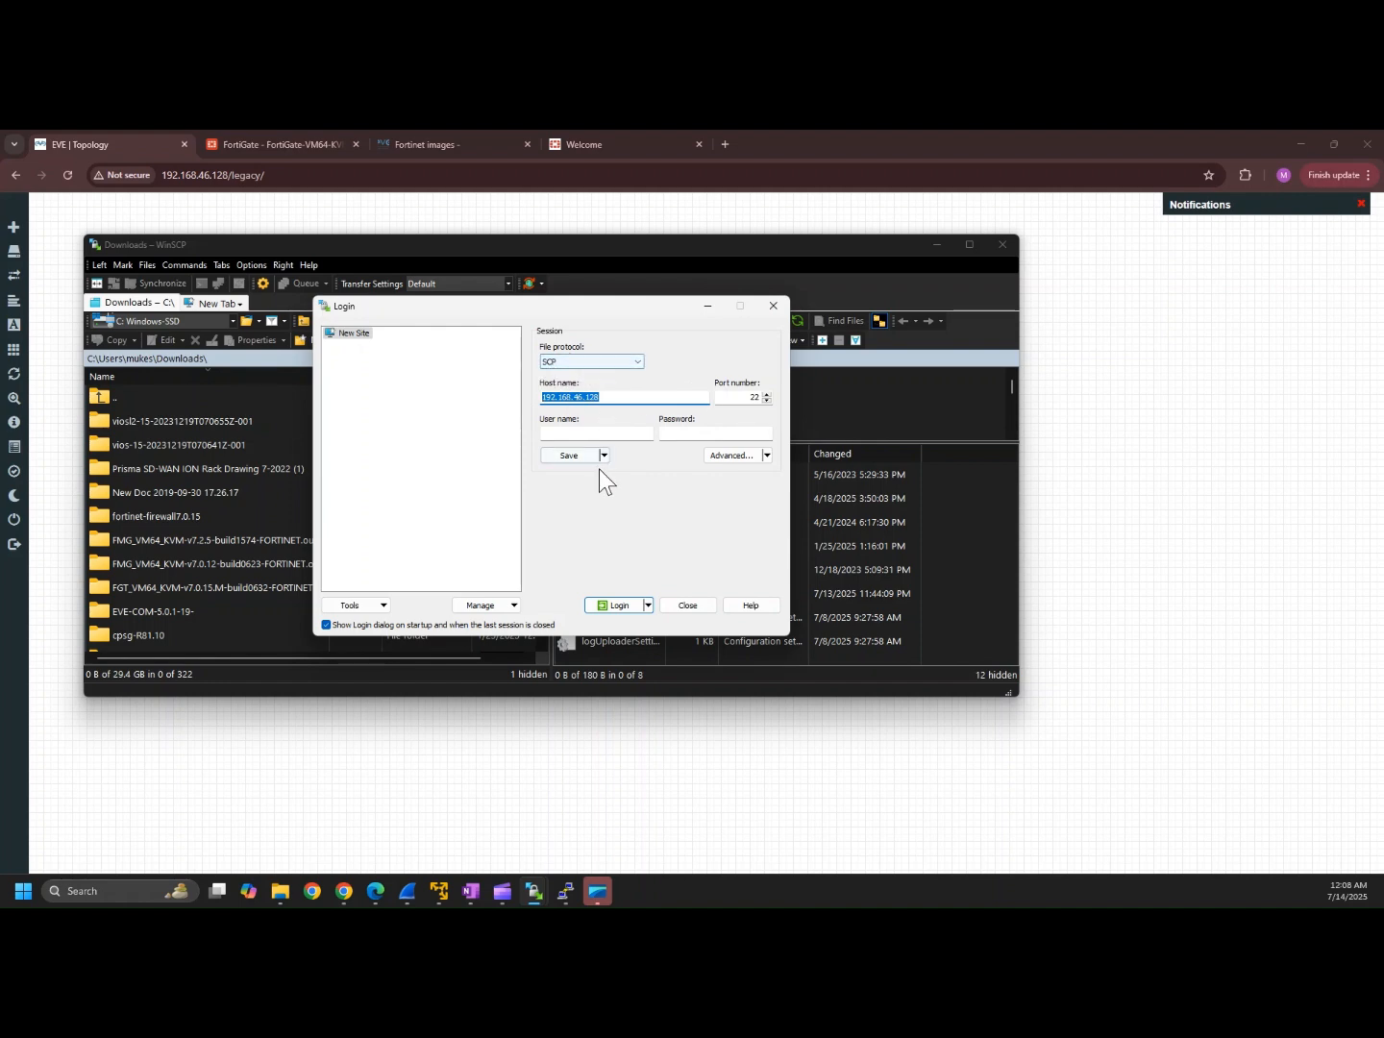
left_click(600, 436)
type("root")
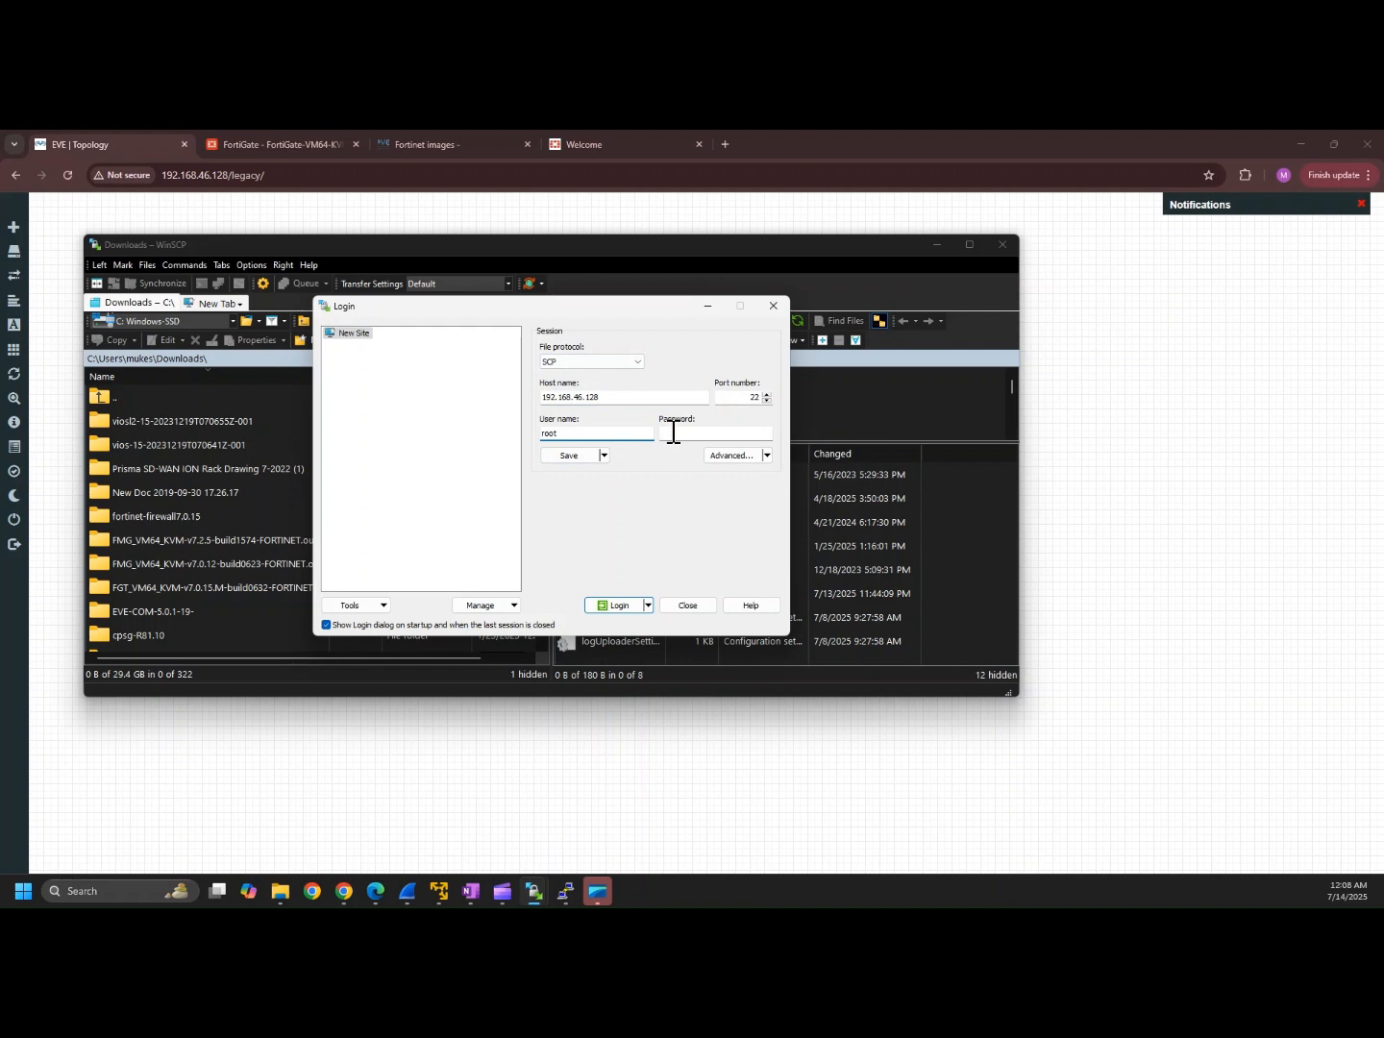
left_click(673, 434)
left_click(613, 603)
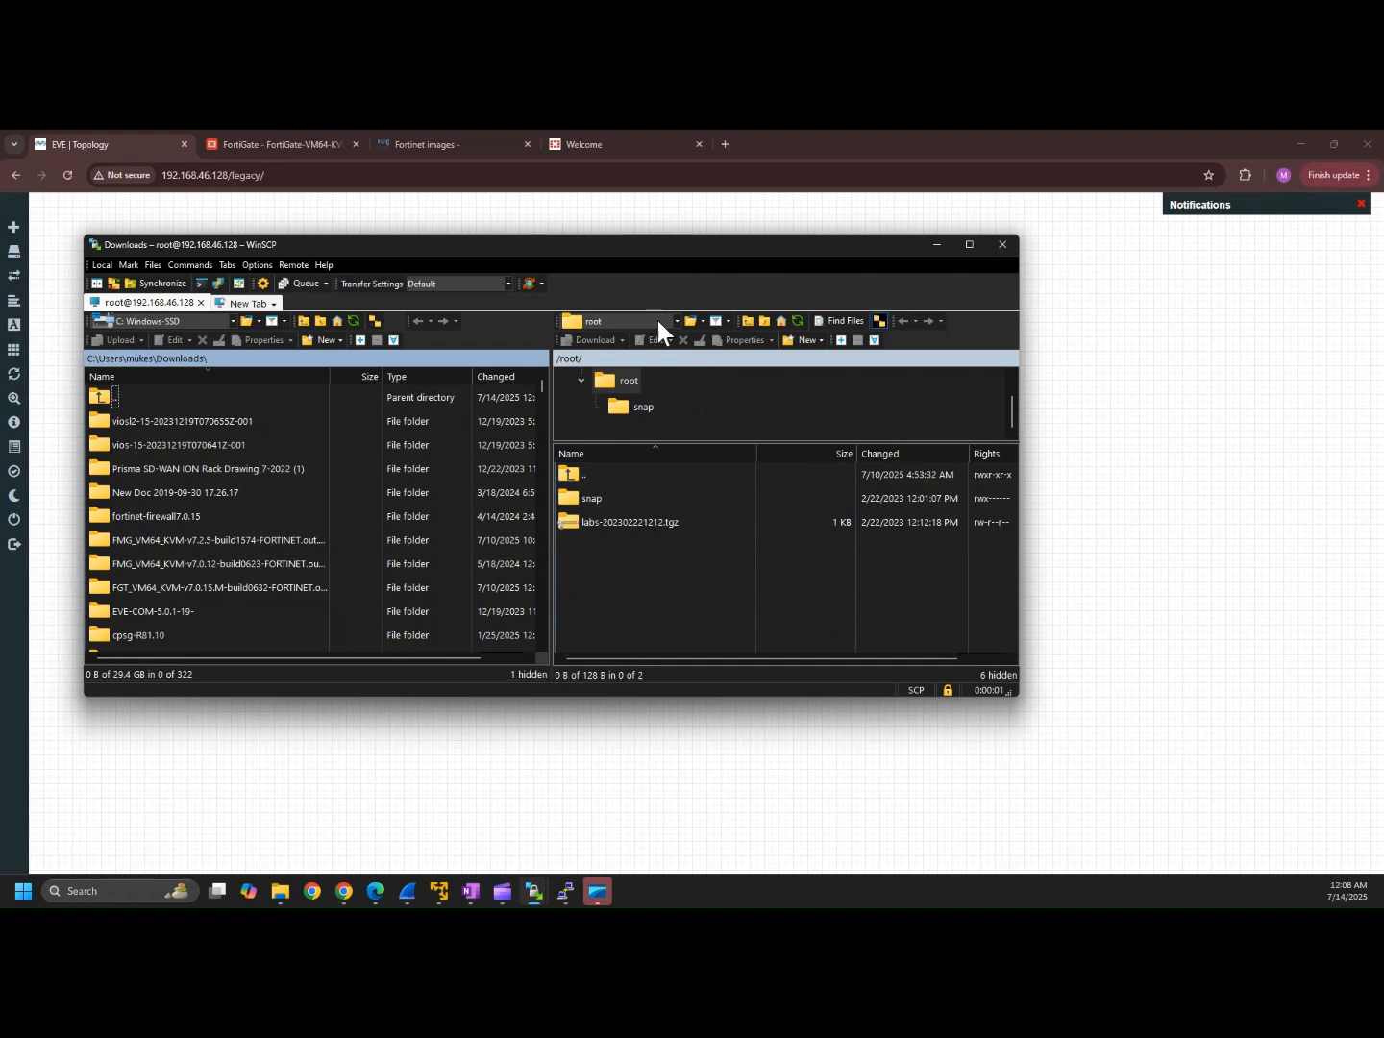
Step: Browse the server to /opt/unetlab/addons/qemu and open the local fortinet-firewall7.0.15 folder
left_click(627, 385)
left_click(621, 380)
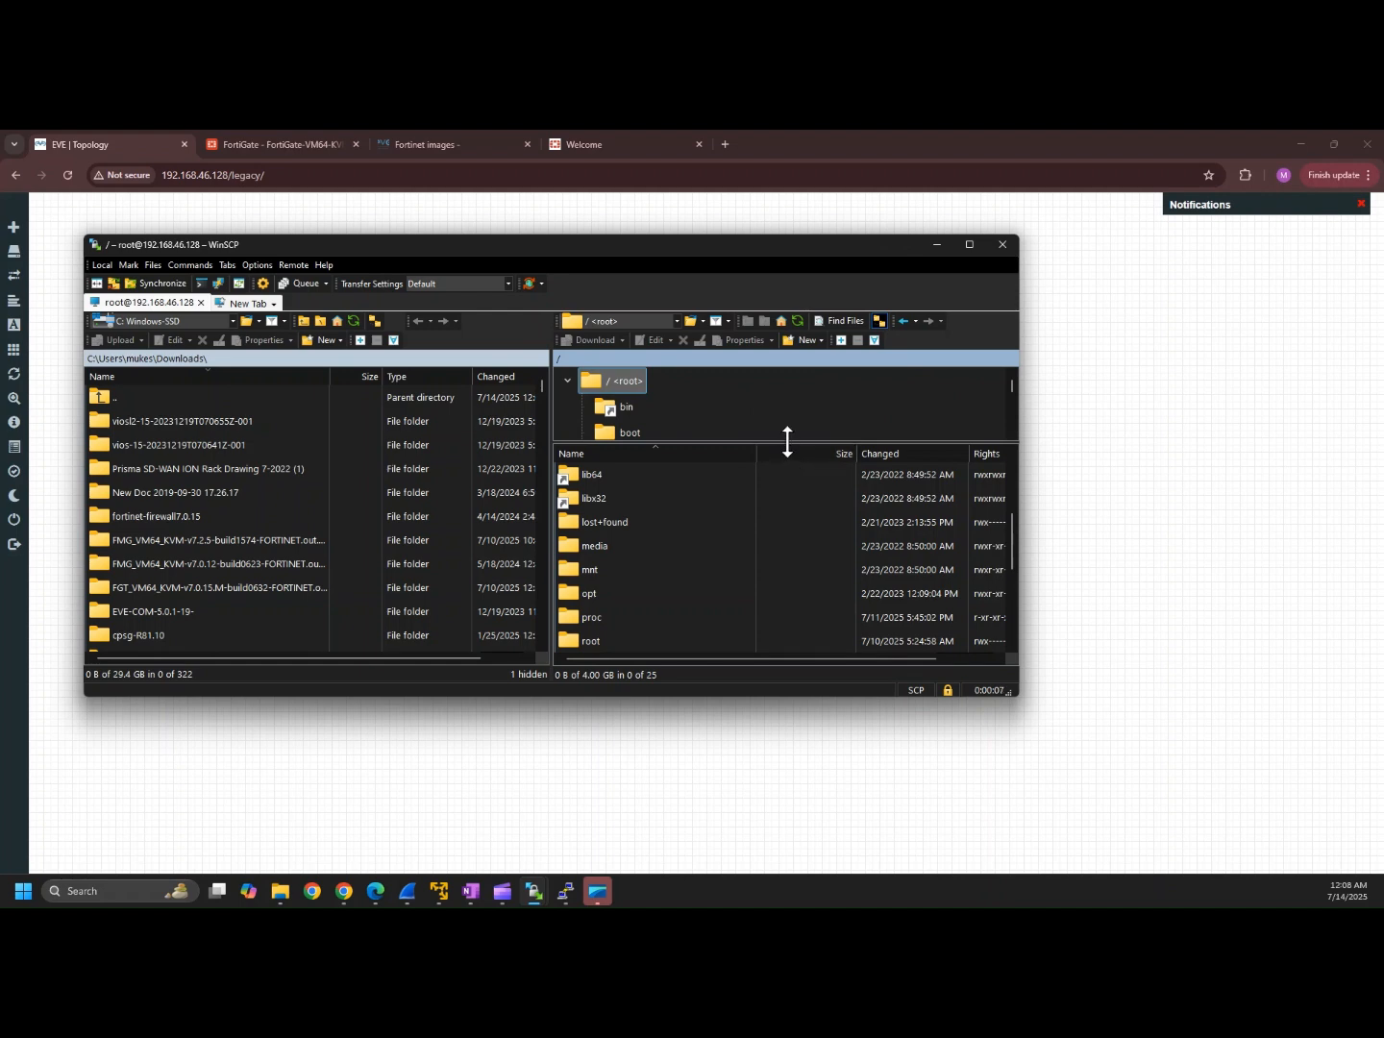
left_click_drag(789, 445, 828, 578)
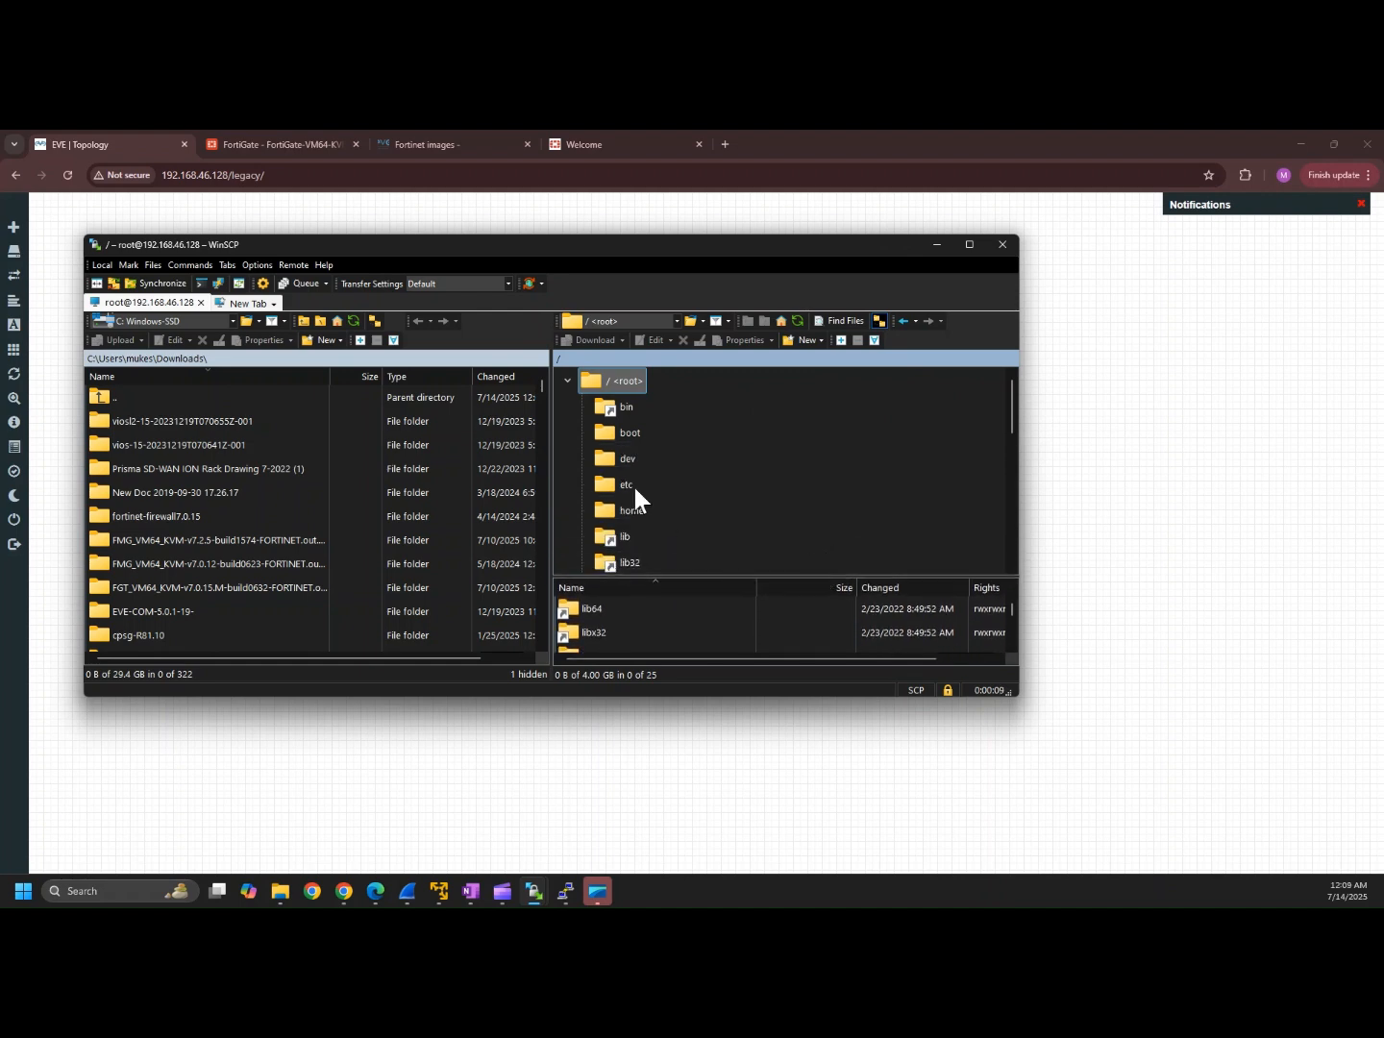
left_click_drag(1011, 418, 1020, 483)
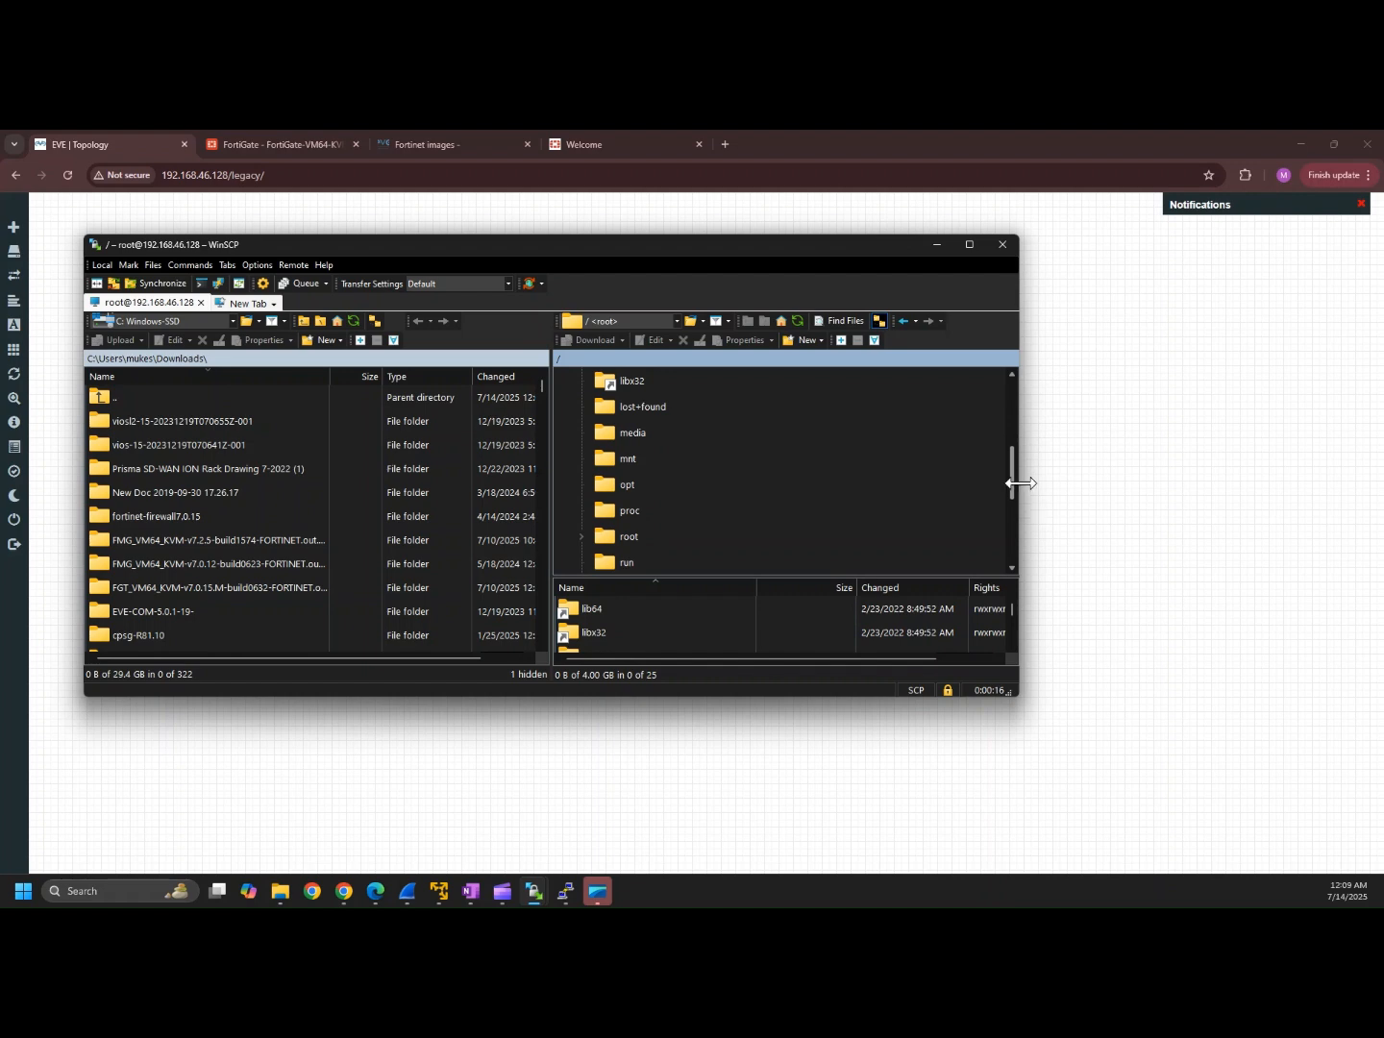
left_click(627, 486)
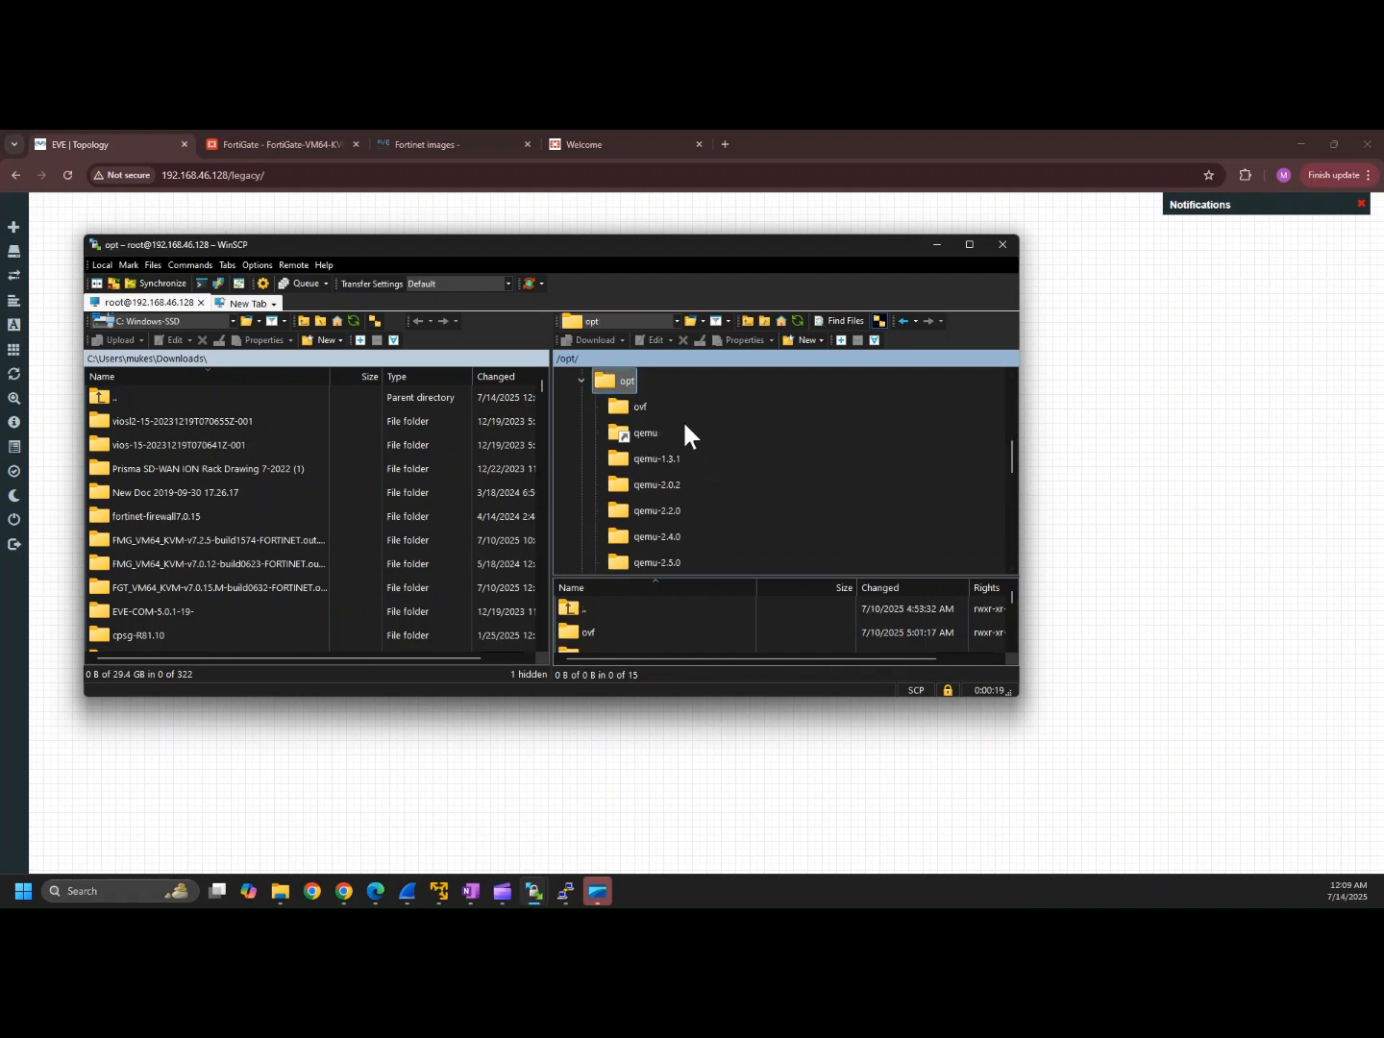
left_click_drag(1011, 446, 1020, 494)
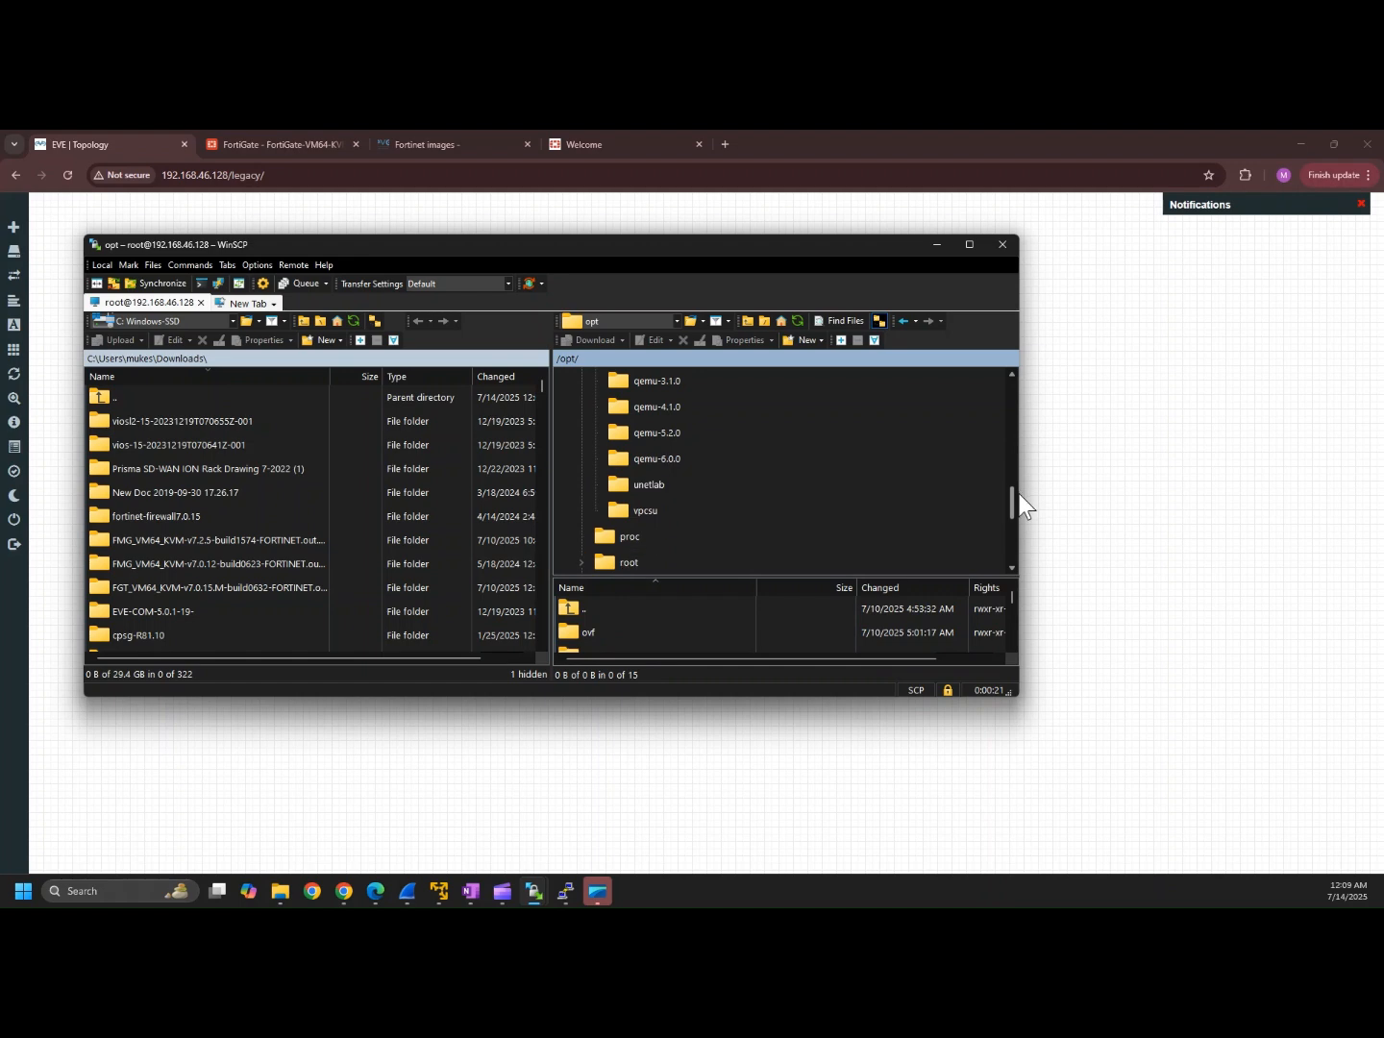
left_click(648, 485)
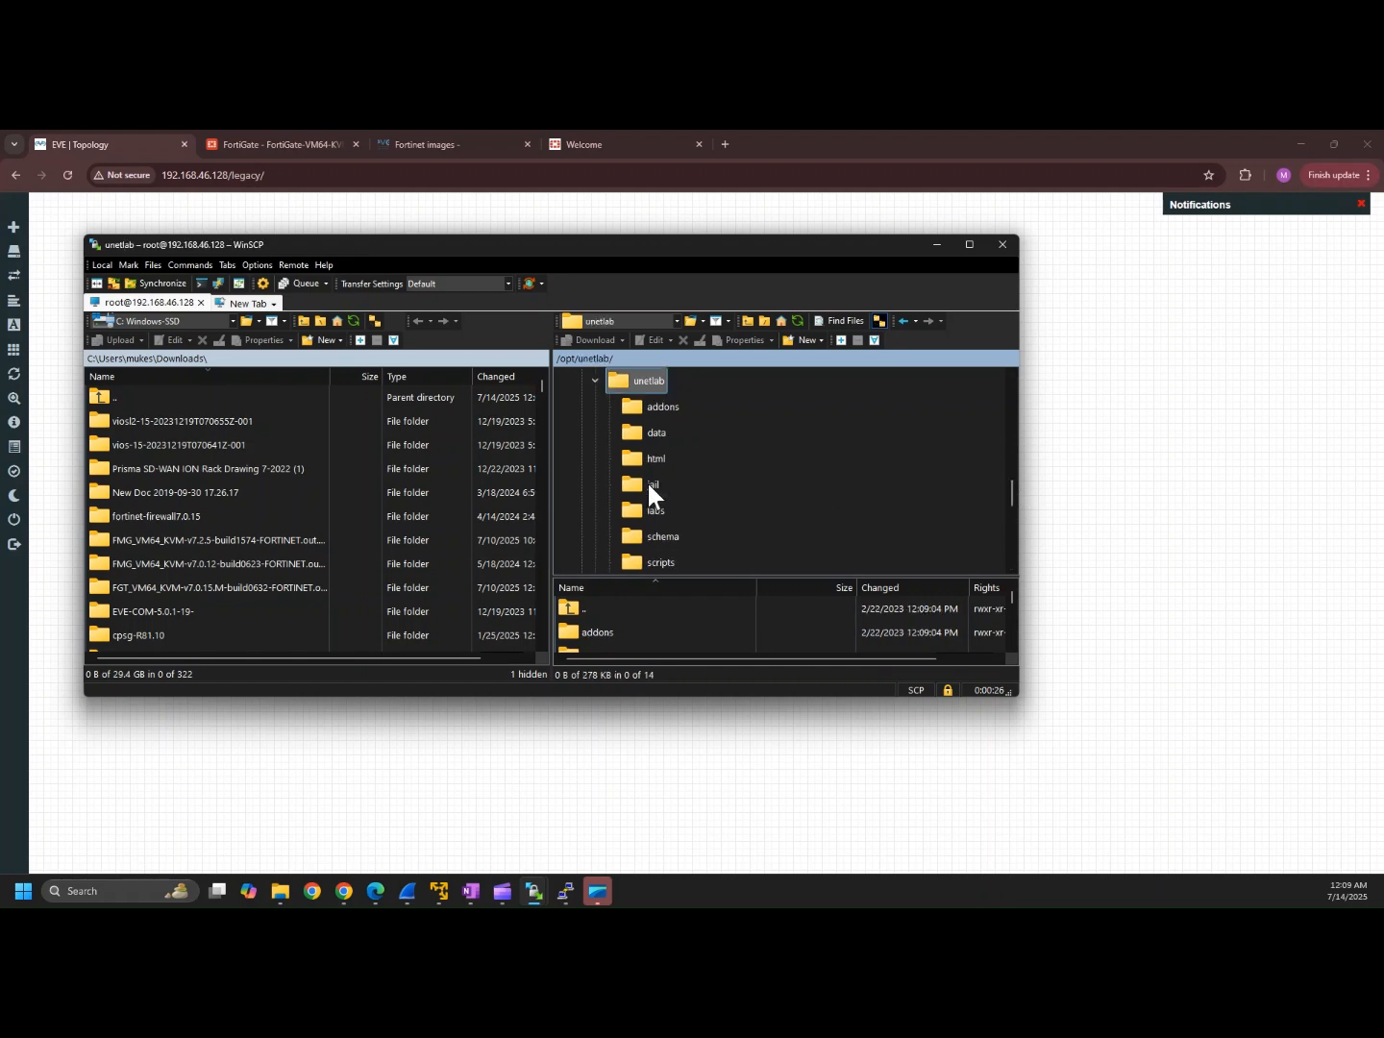
left_click(665, 408)
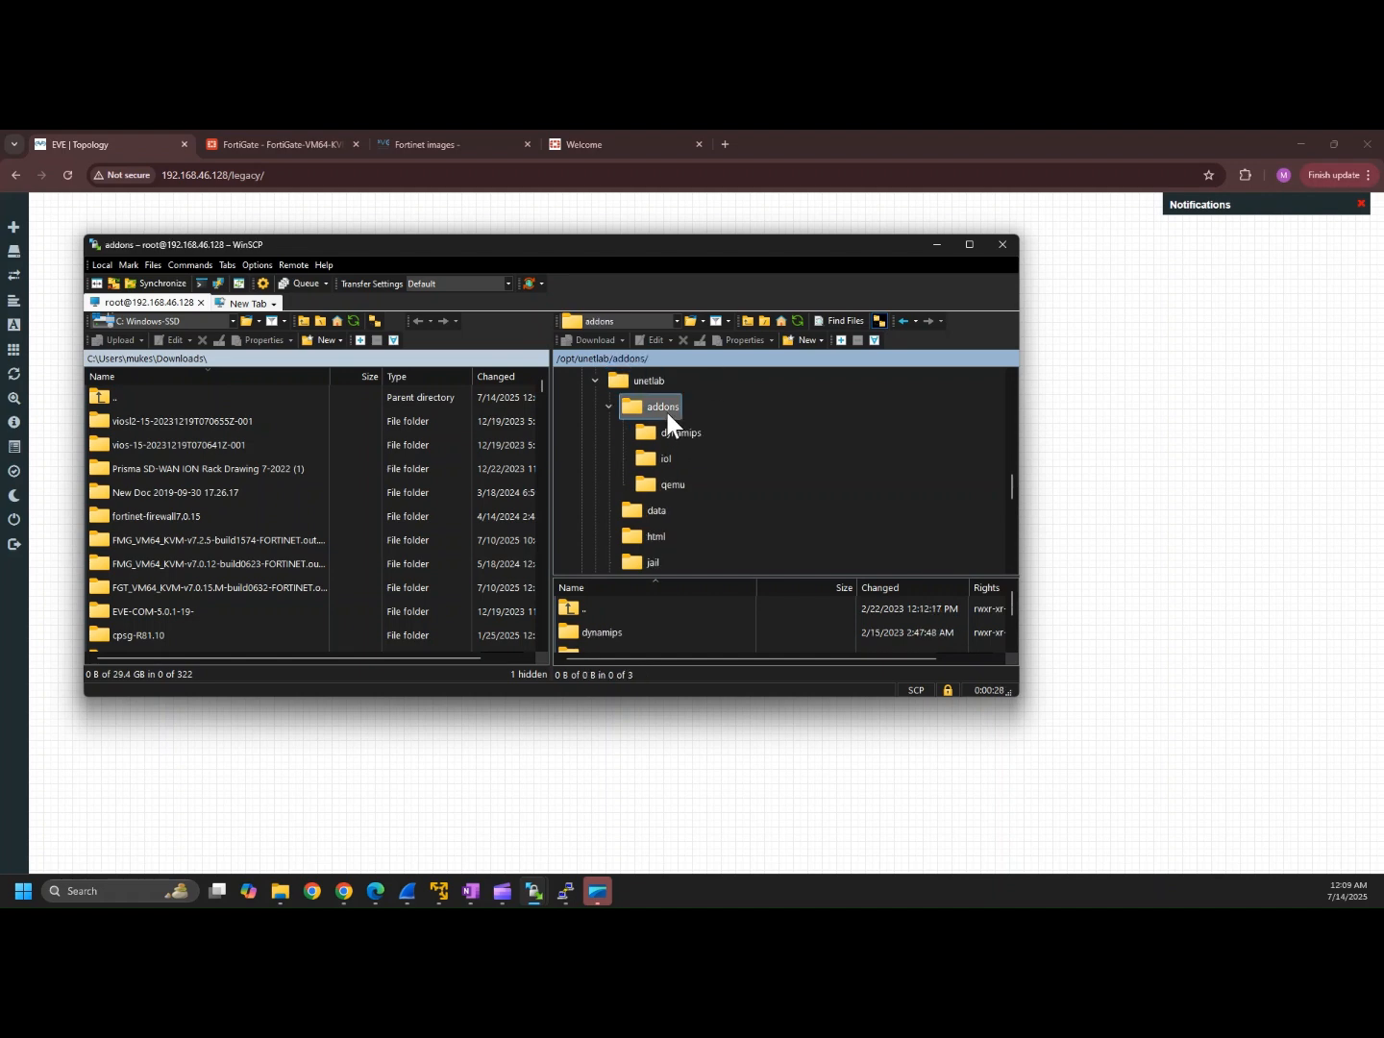
left_click(674, 482)
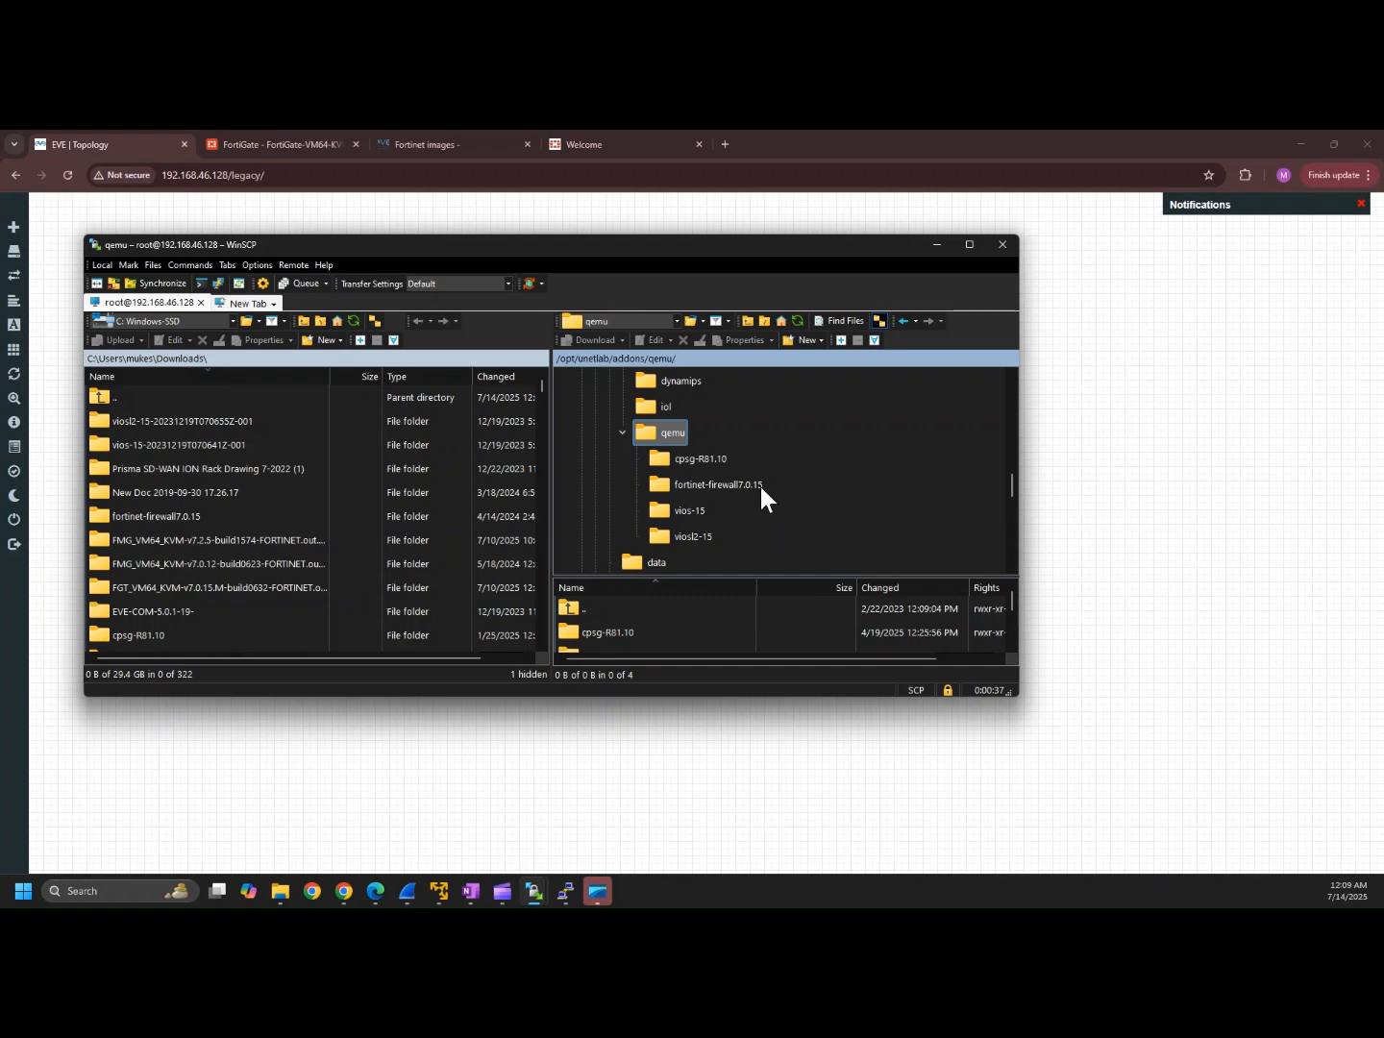
double_click(181, 515)
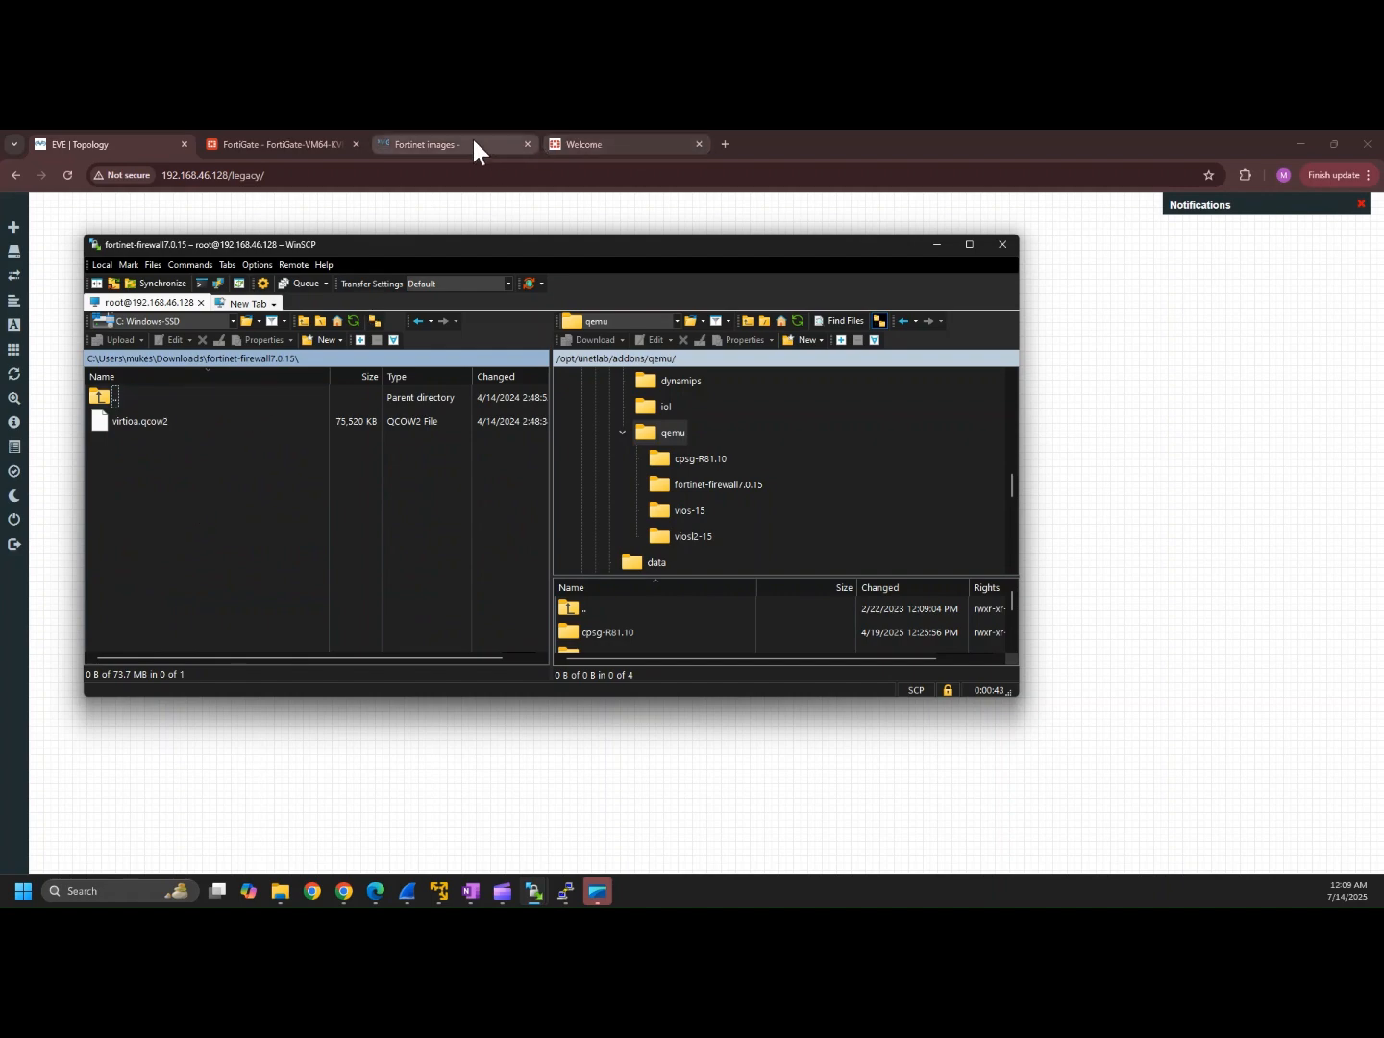
Step: Check the EVE-NG Fortinet folder-naming table, e.g. fortinet-FMG-v6-build1183, then restore WinSCP
left_click(437, 145)
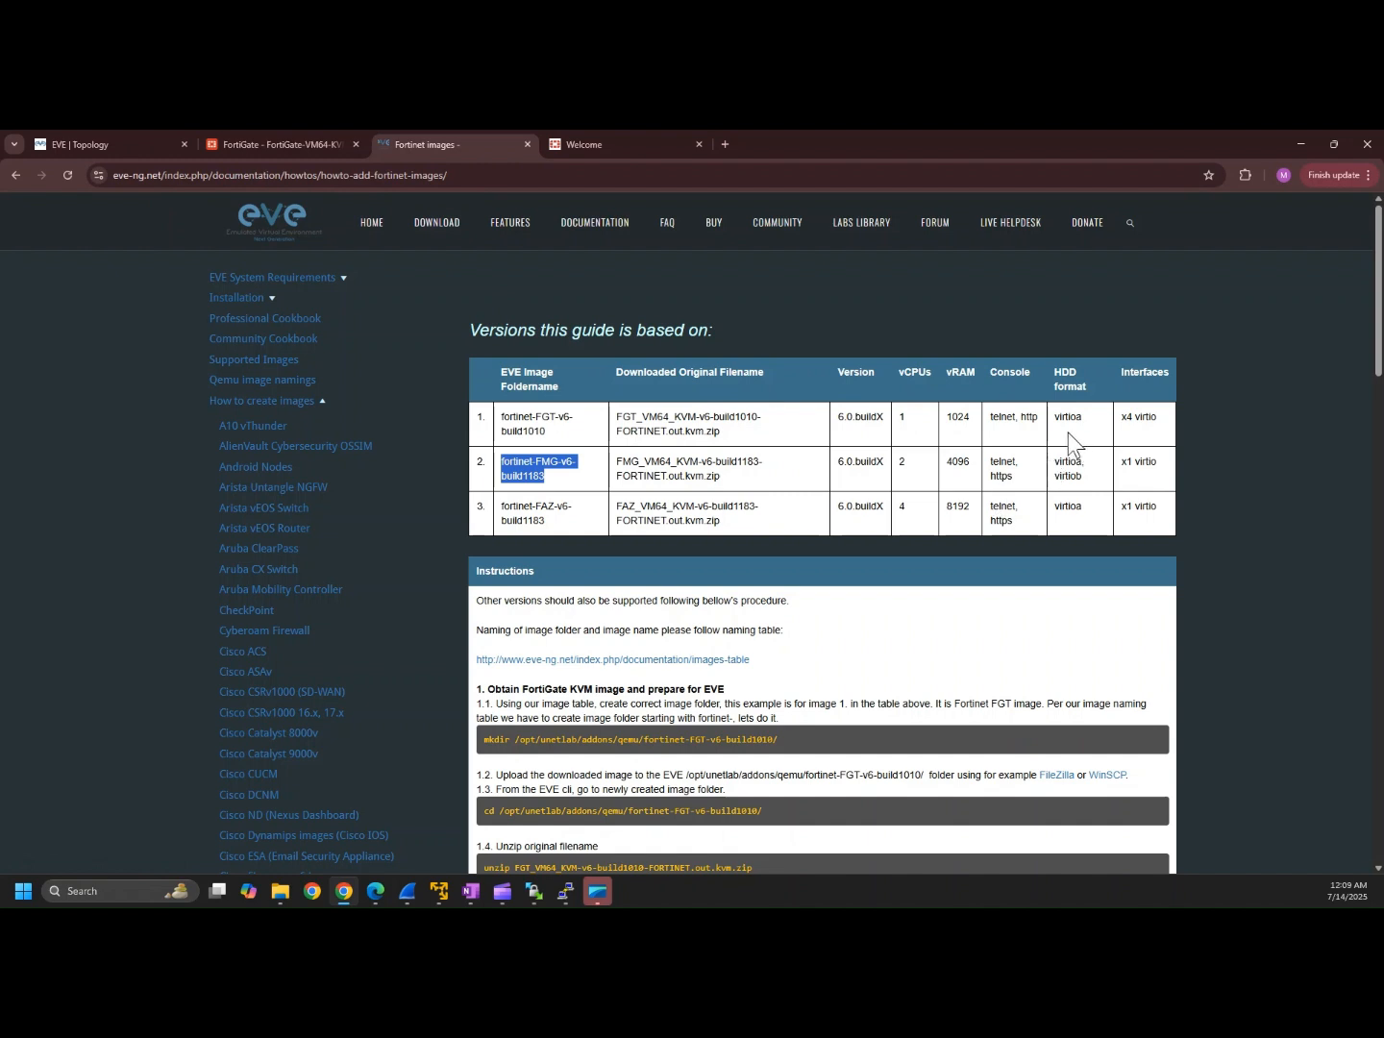
left_click_drag(1090, 487, 1041, 462)
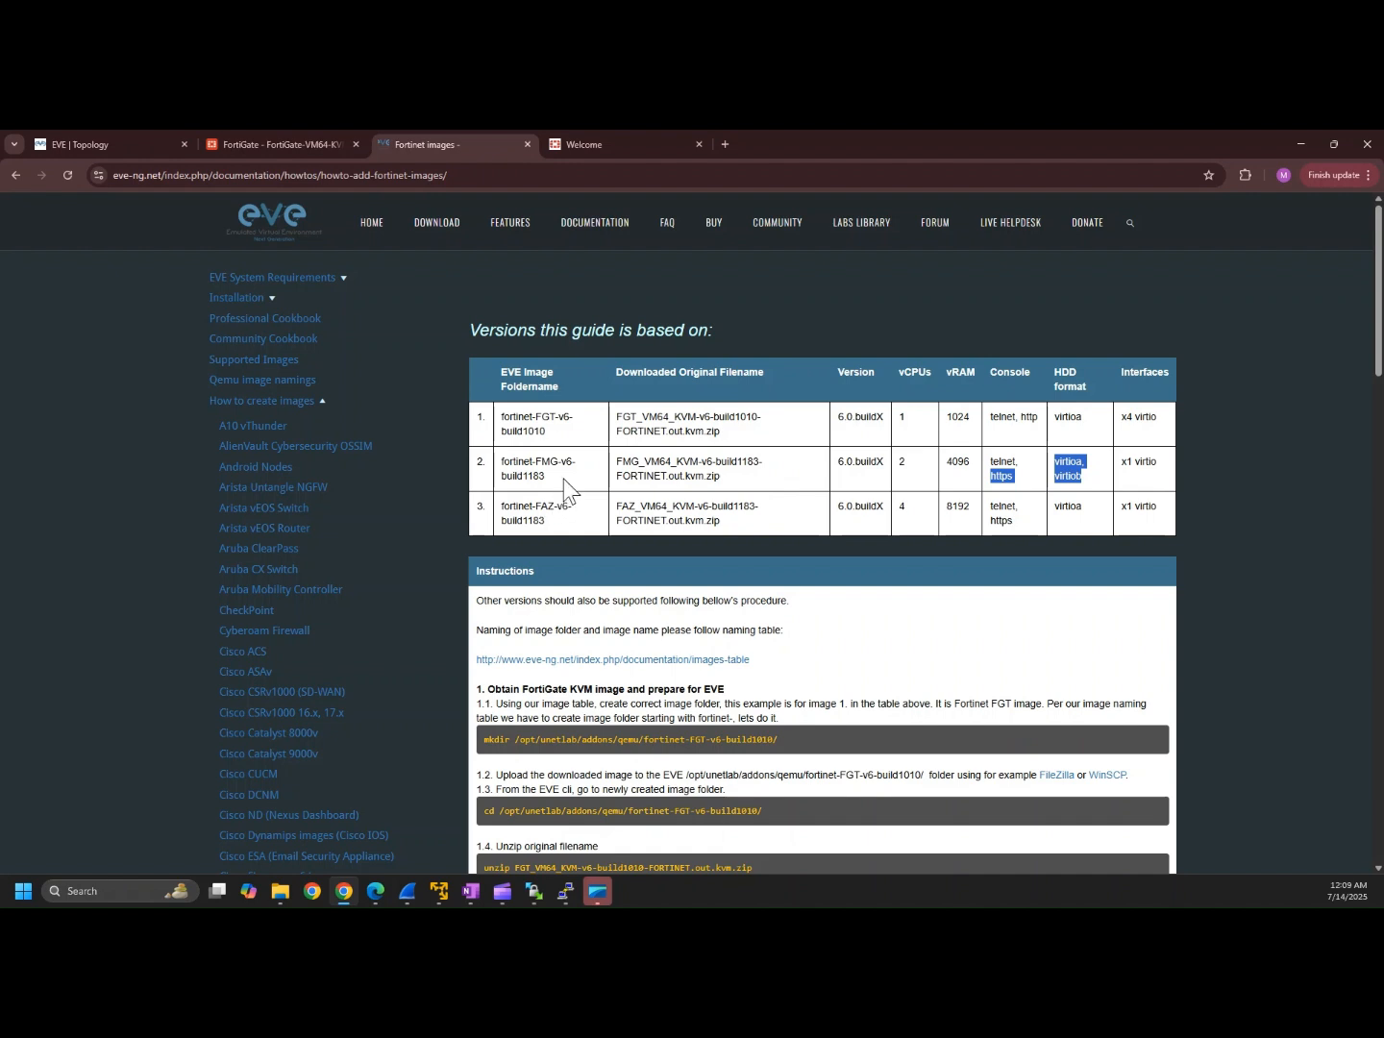
left_click_drag(563, 478, 499, 472)
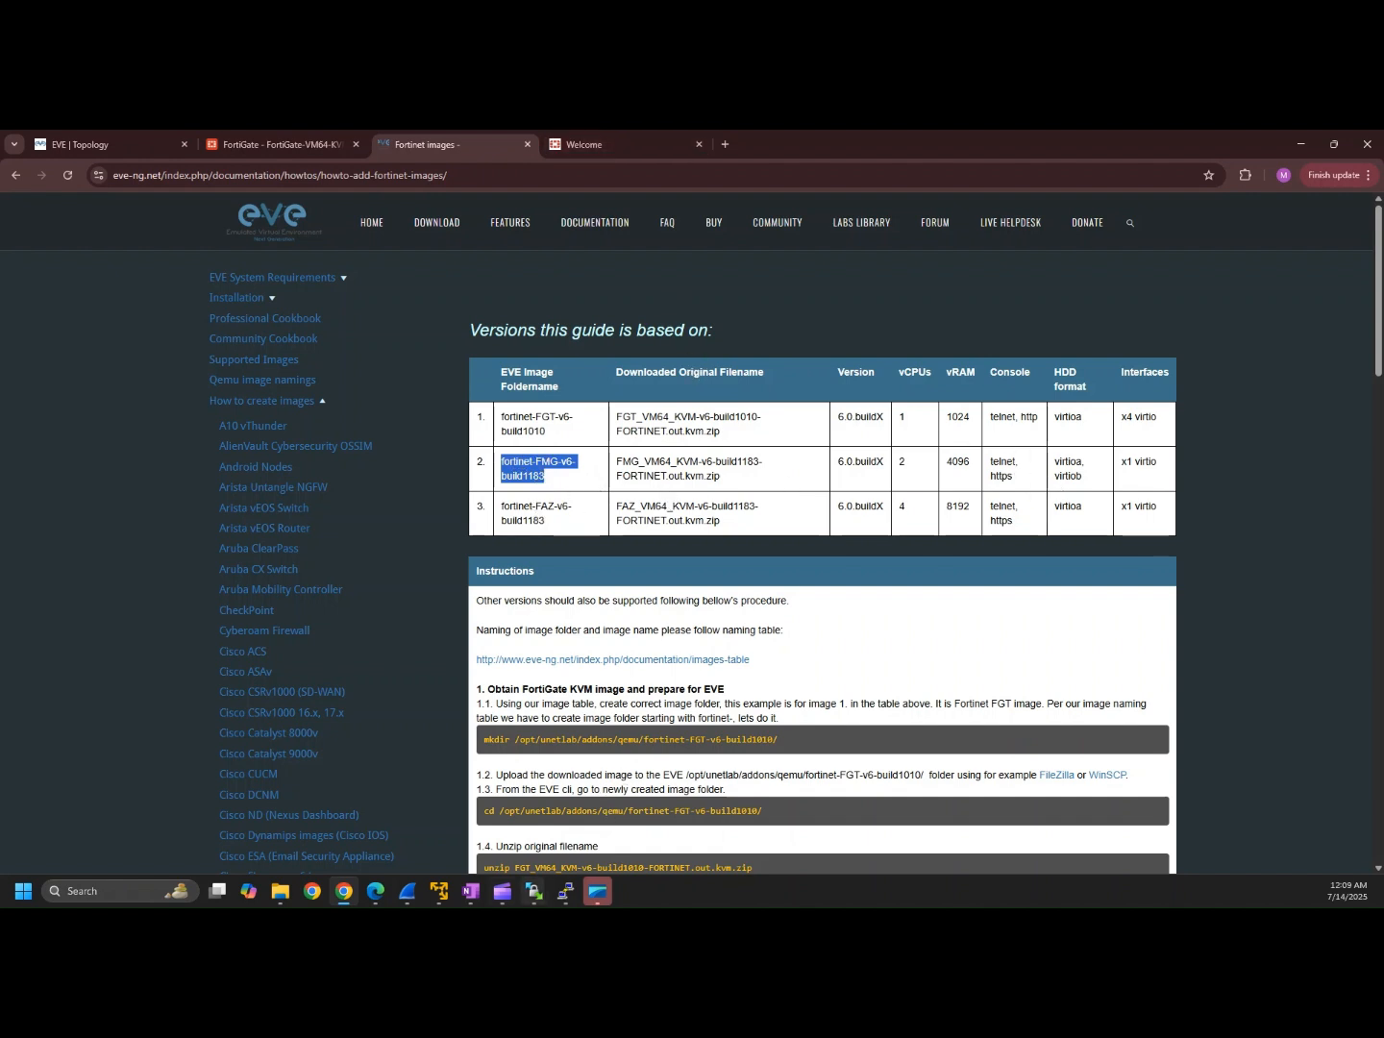
left_click(534, 894)
left_click(593, 824)
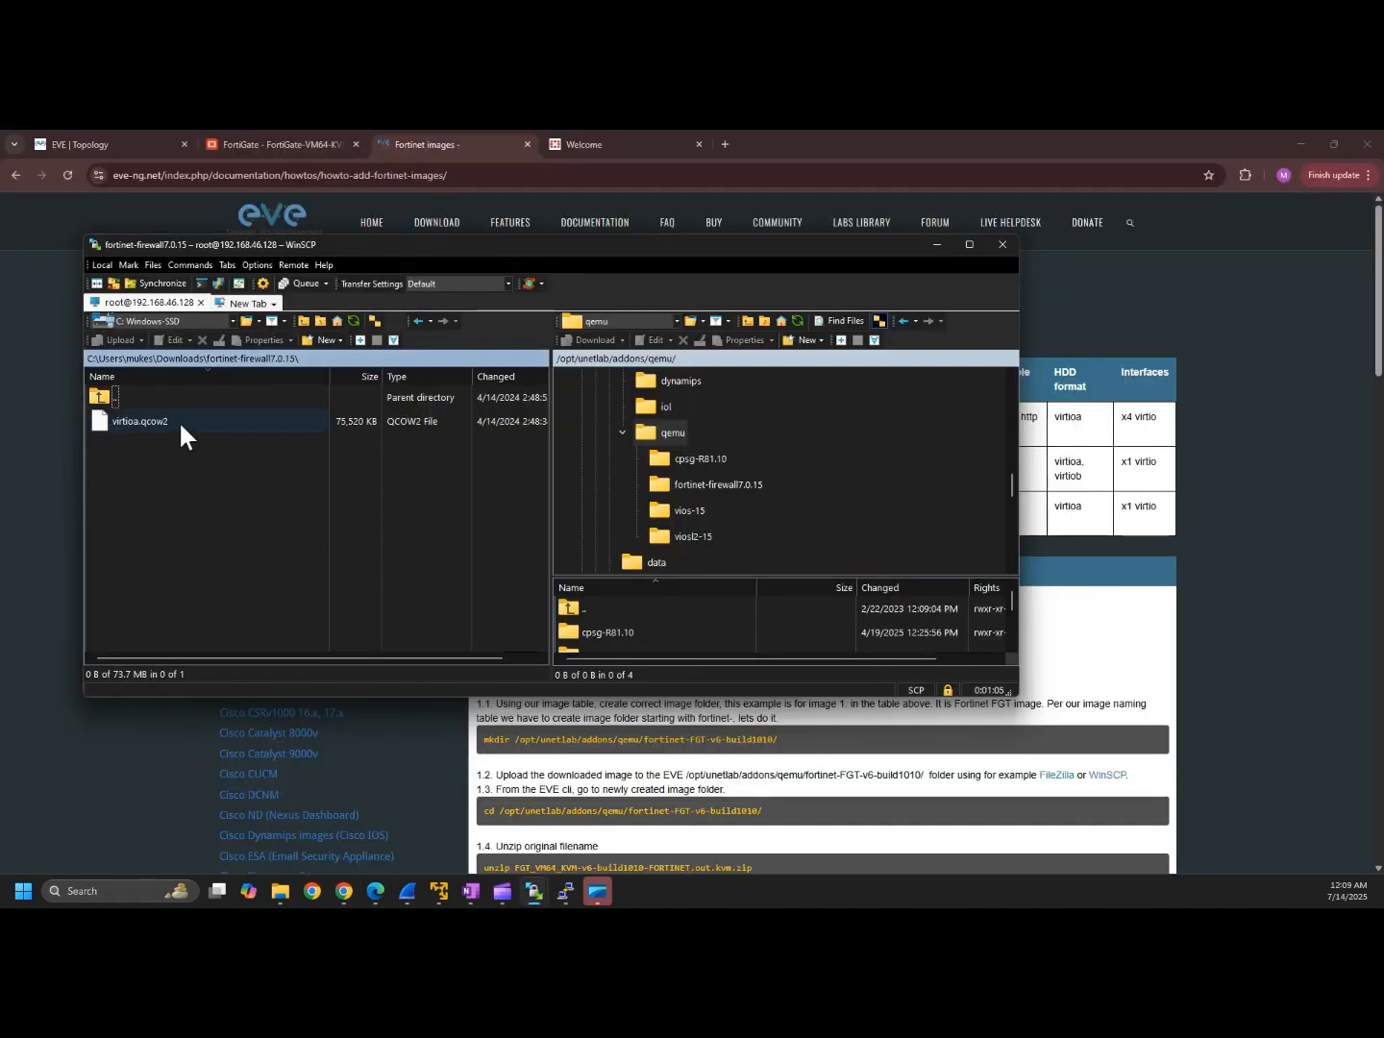
Step: Return WinSCP's local panel to Downloads, minimize WinSCP, and show the EVE lab topology
double_click(94, 397)
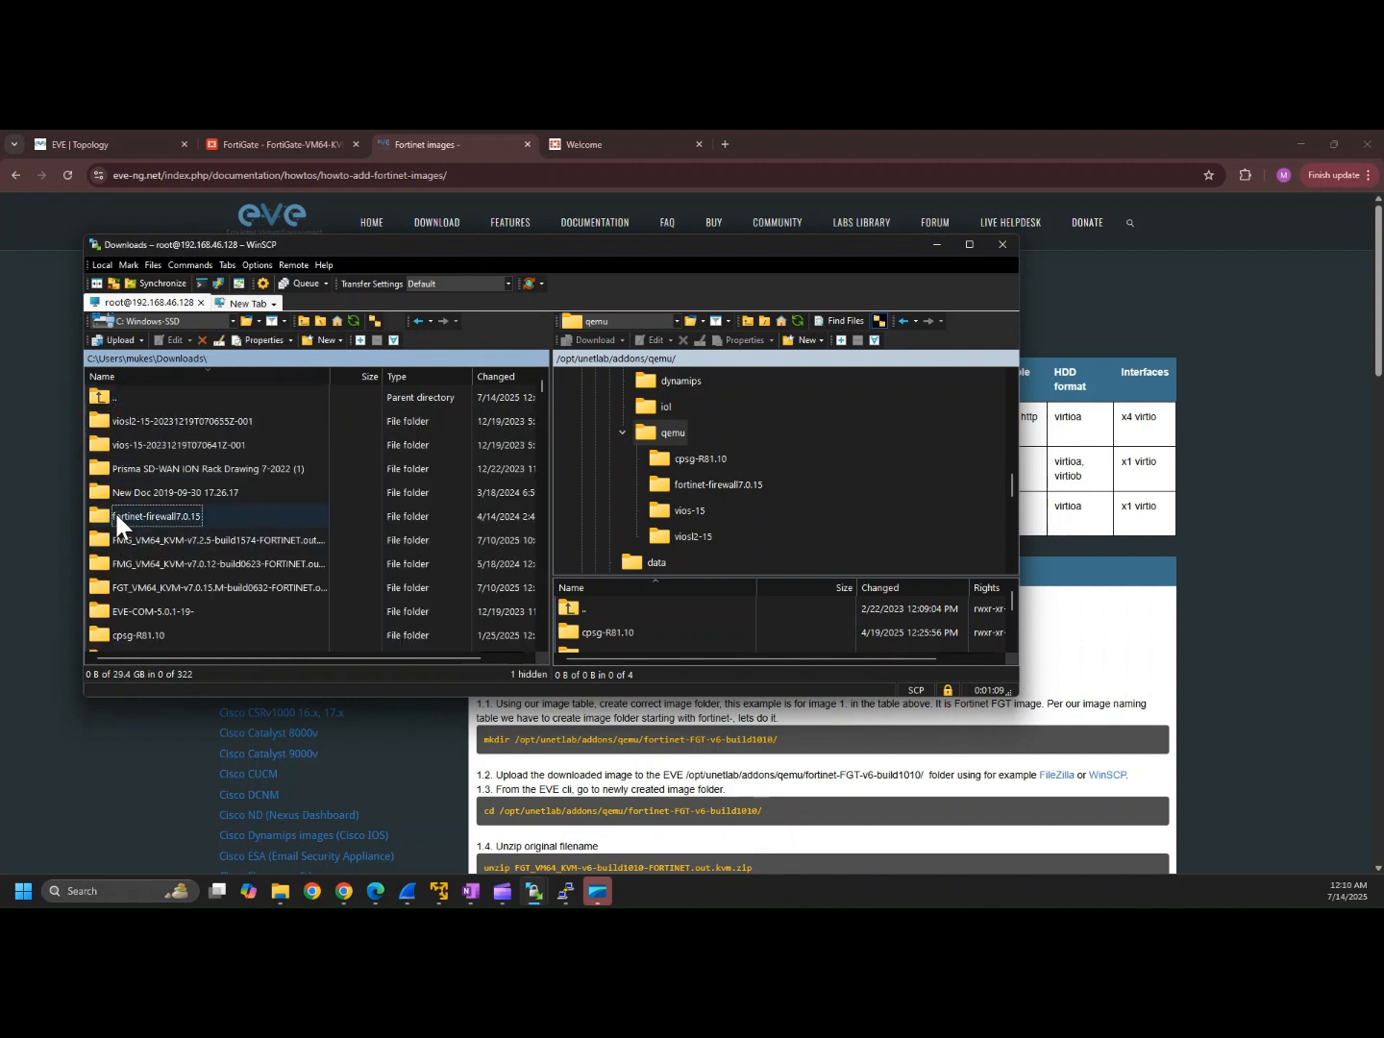
double_click(173, 512)
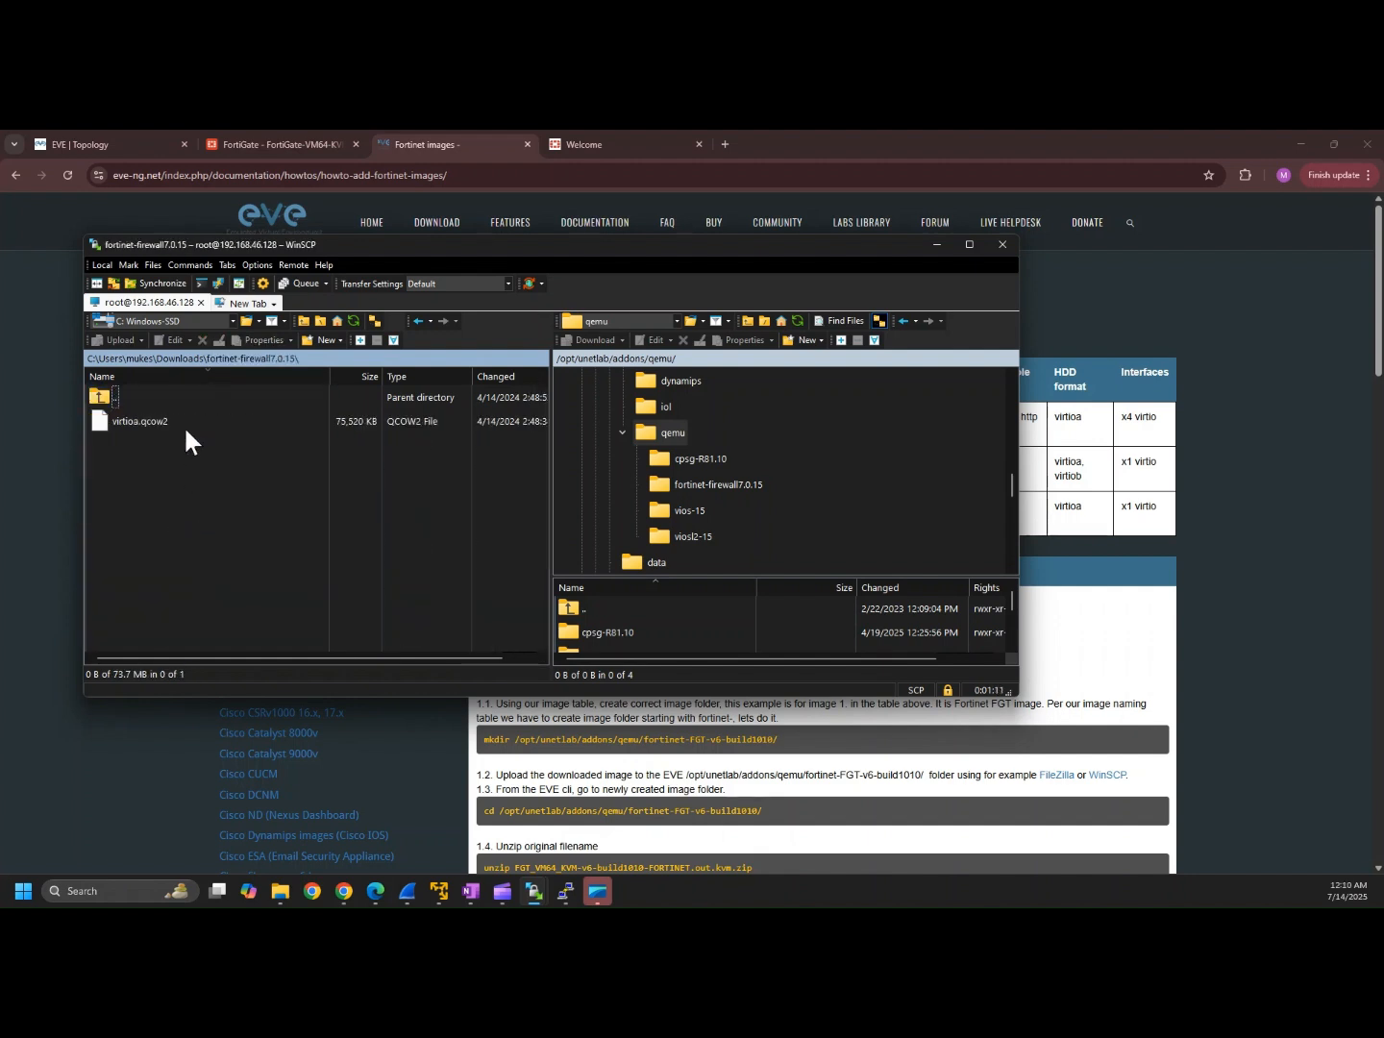
left_click(88, 354)
double_click(100, 395)
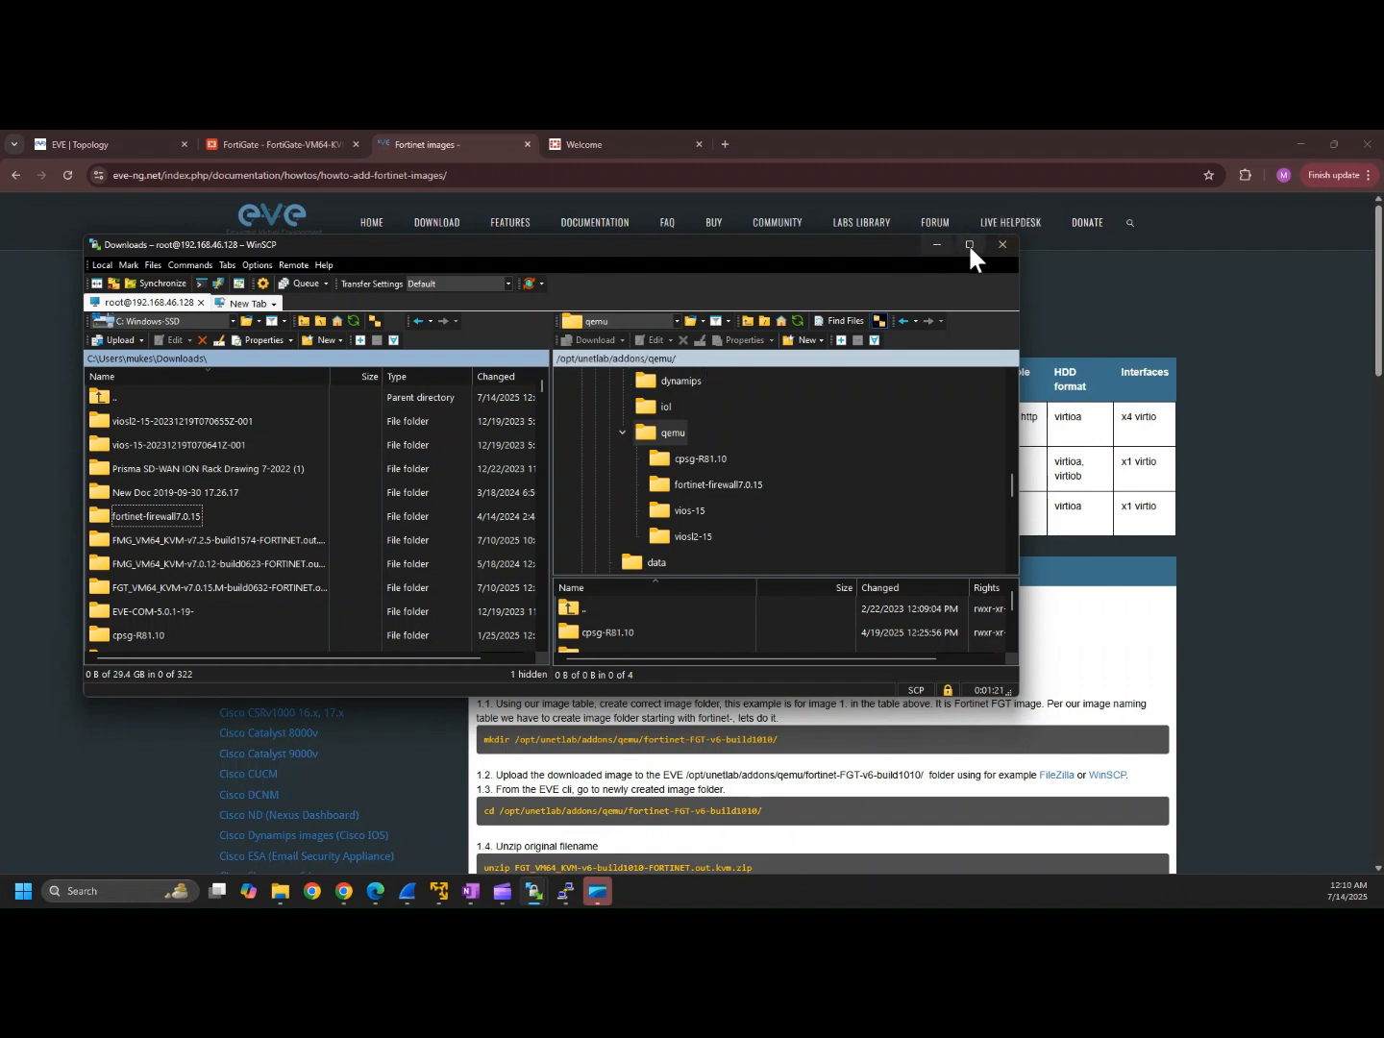
left_click(938, 245)
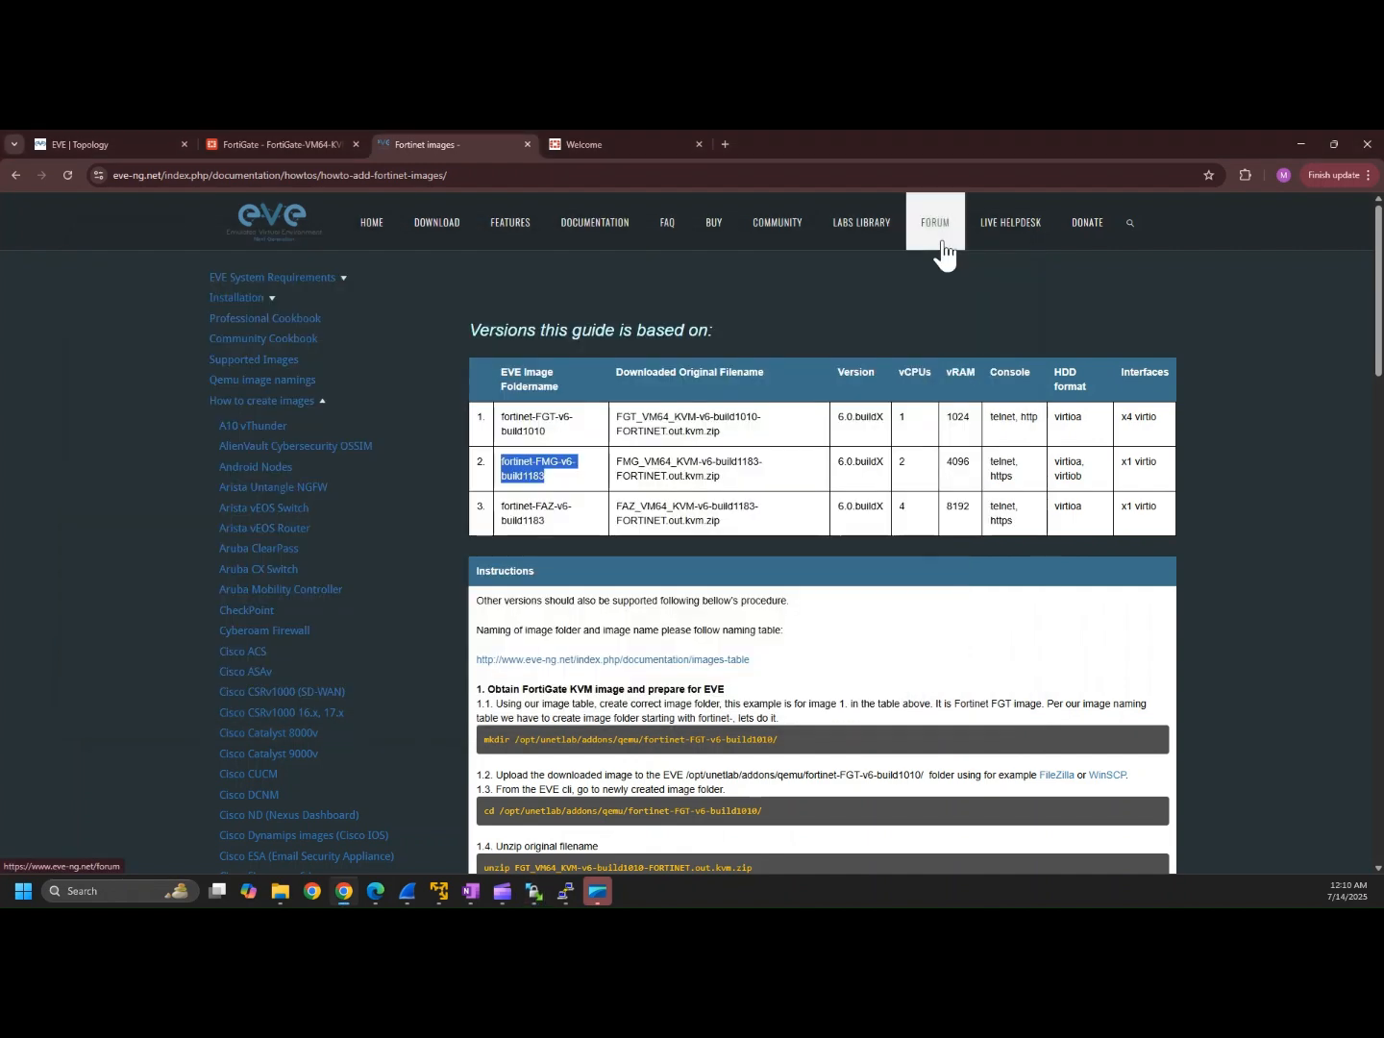
left_click(118, 142)
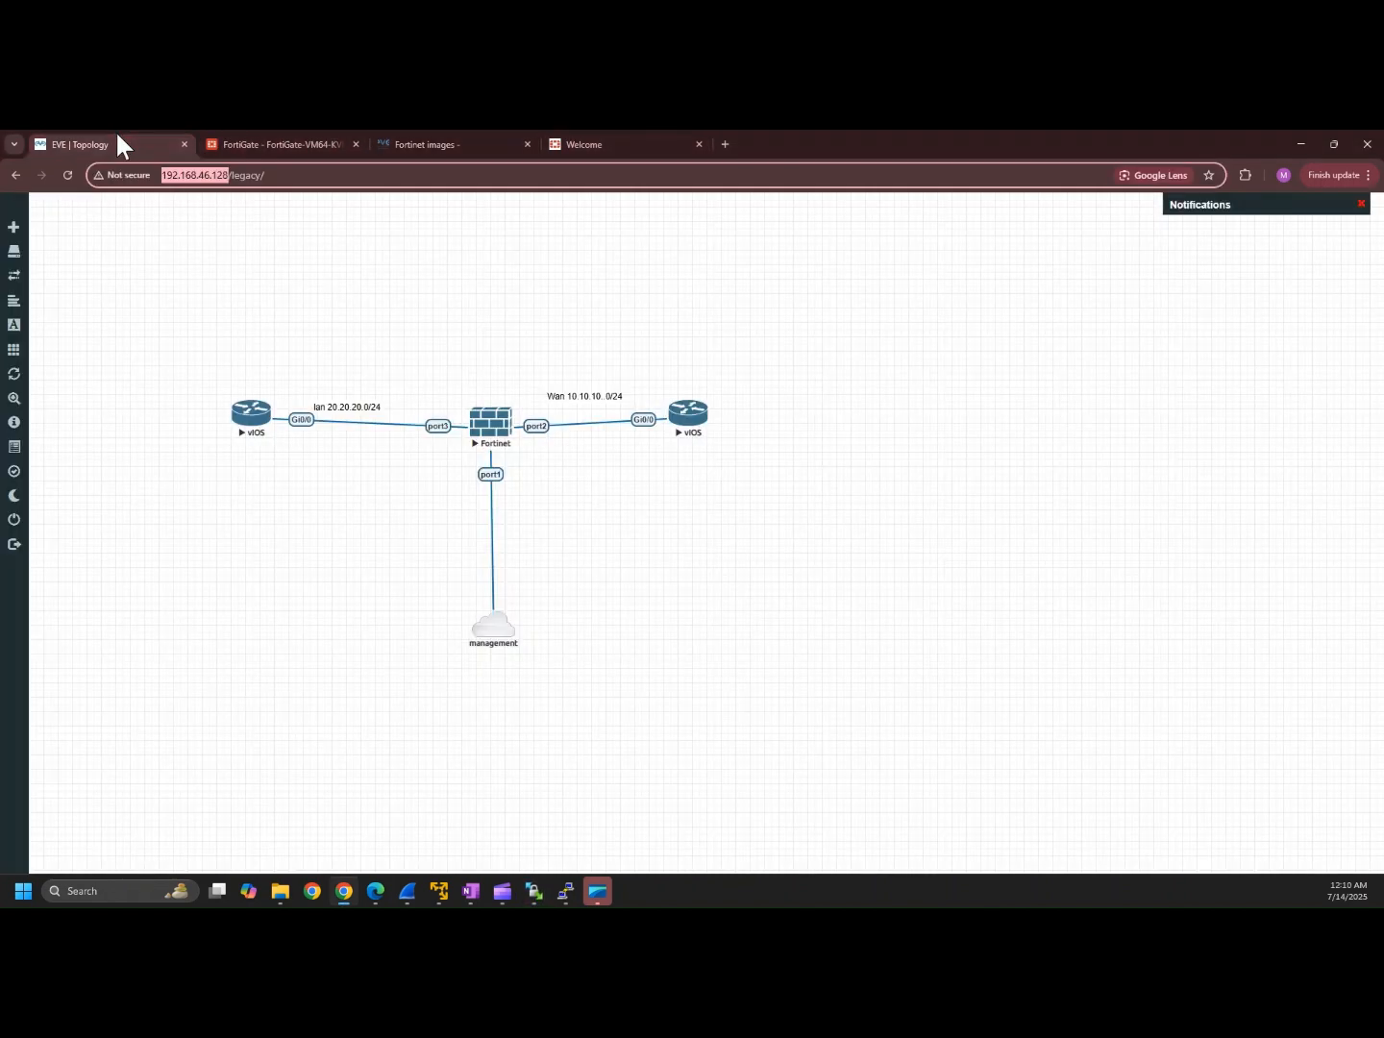
right_click(860, 309)
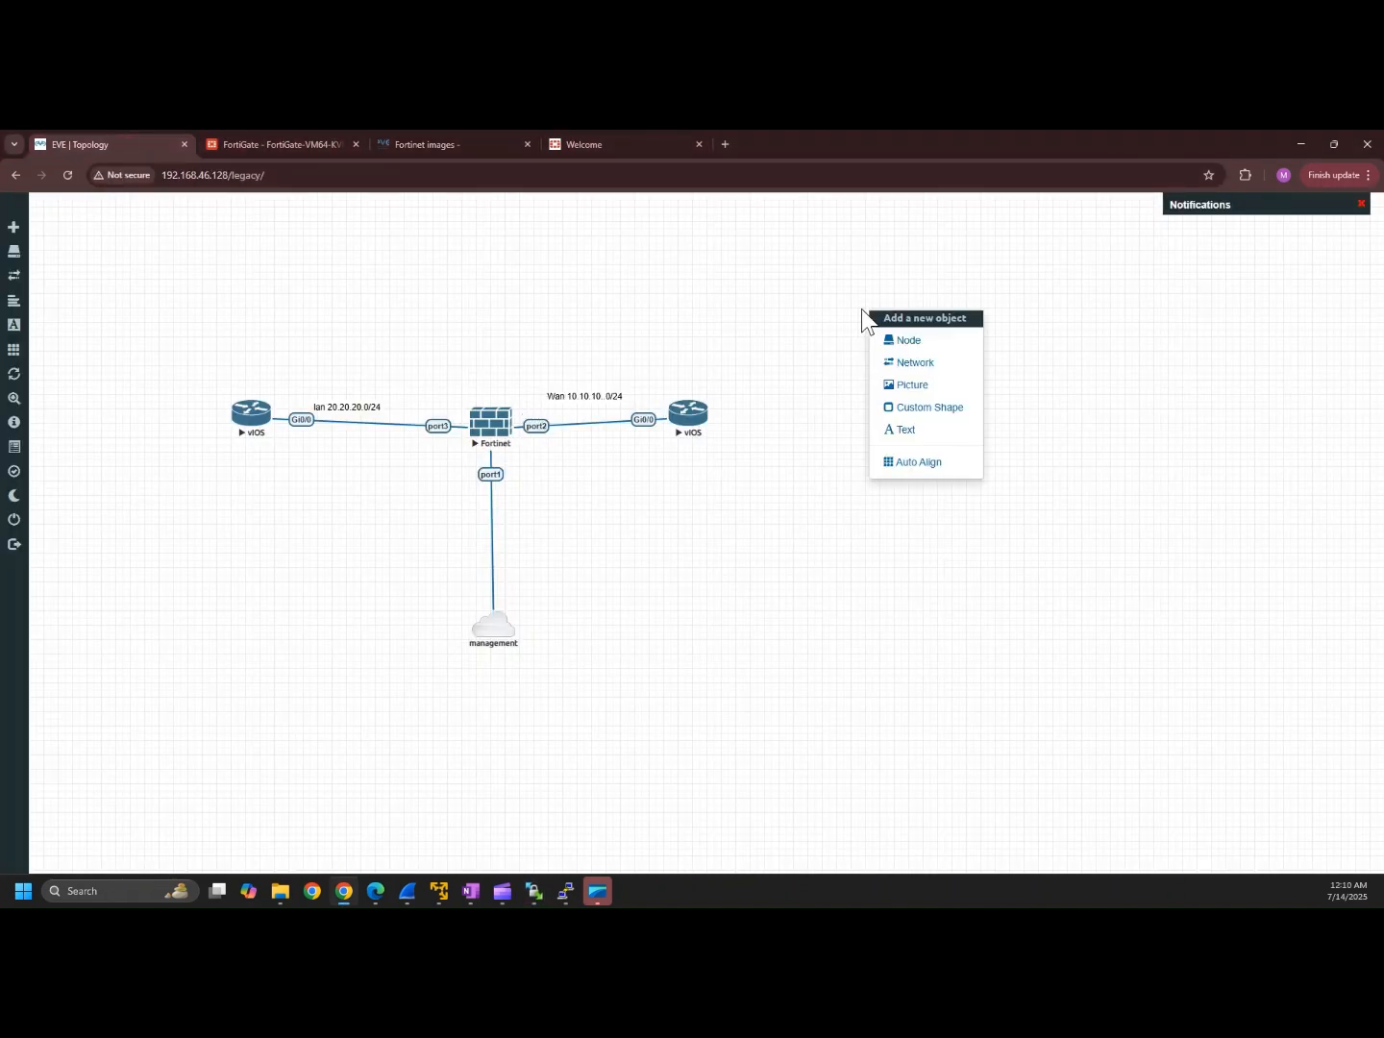
left_click(912, 344)
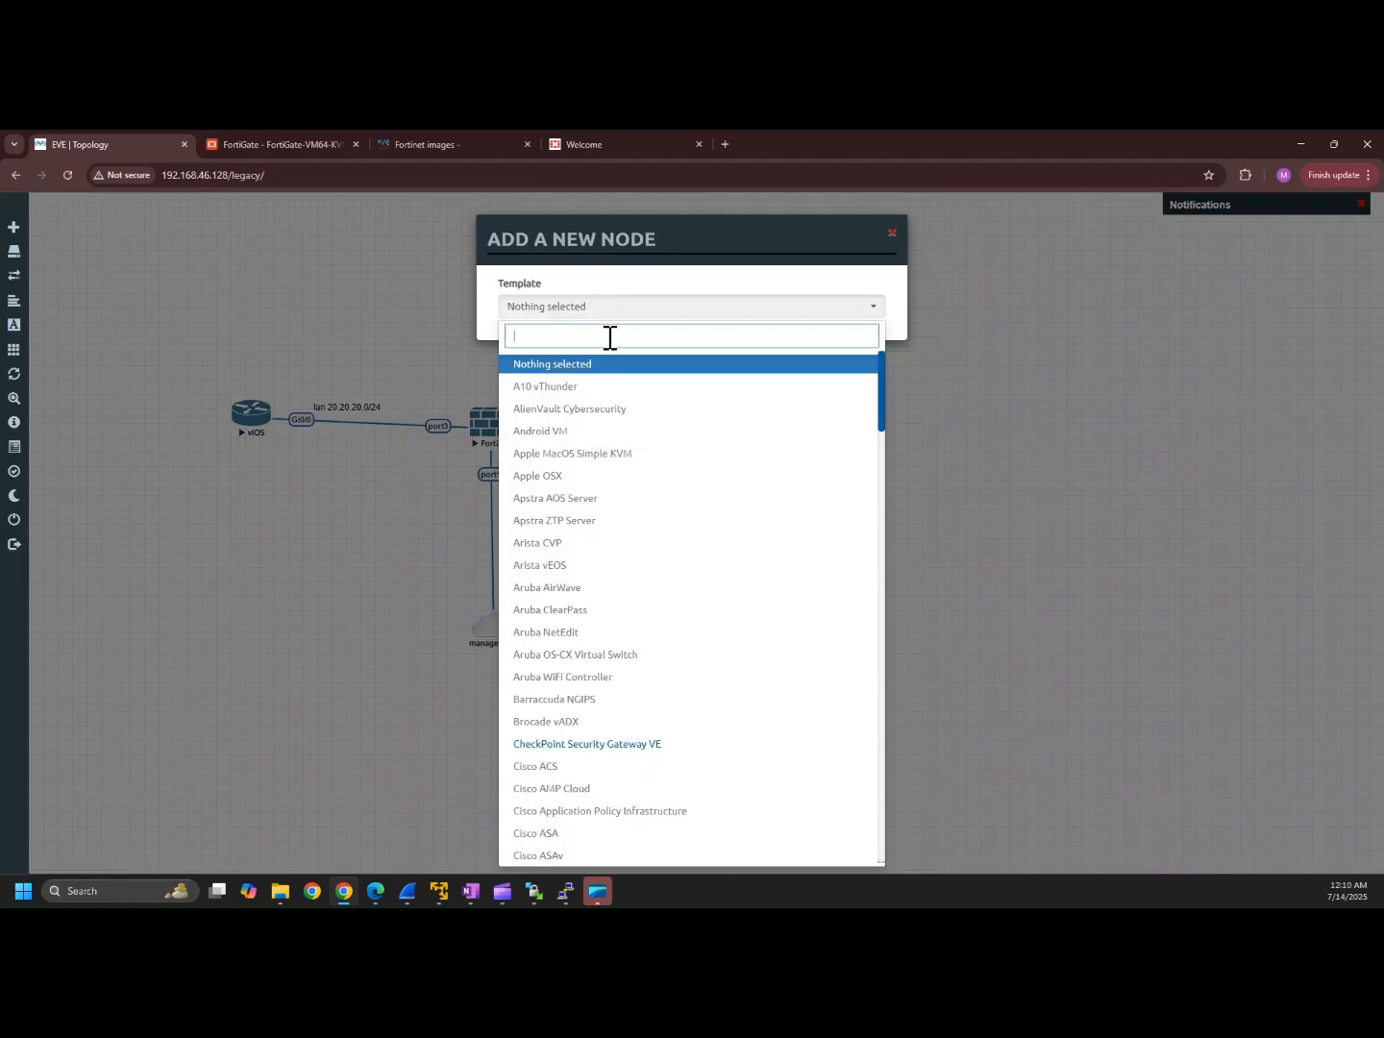
type("For")
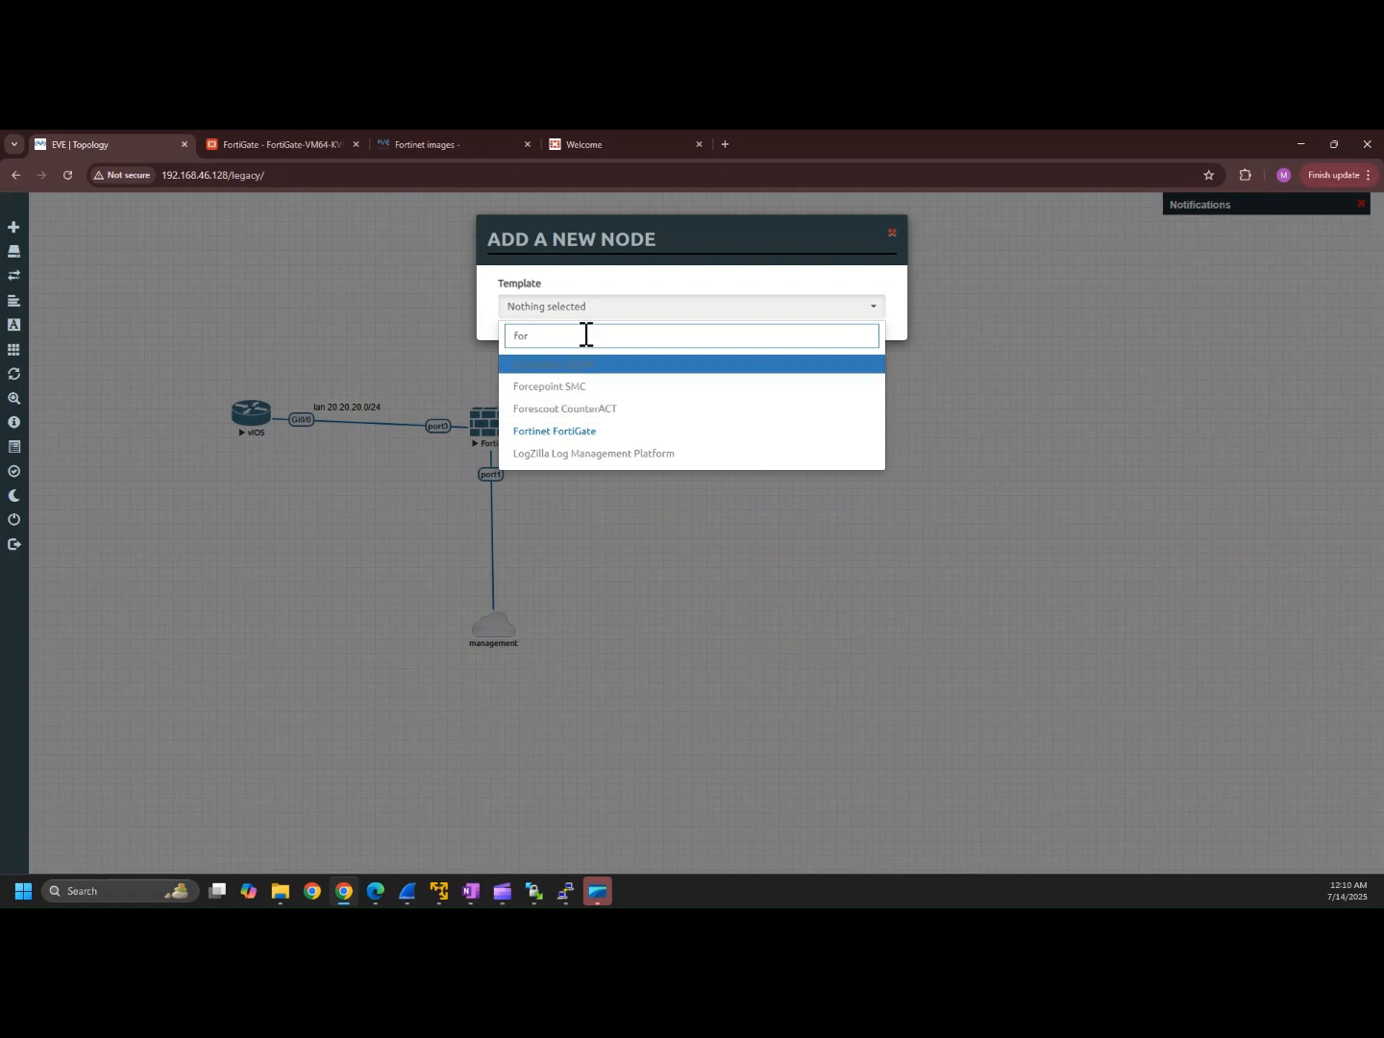
left_click(568, 432)
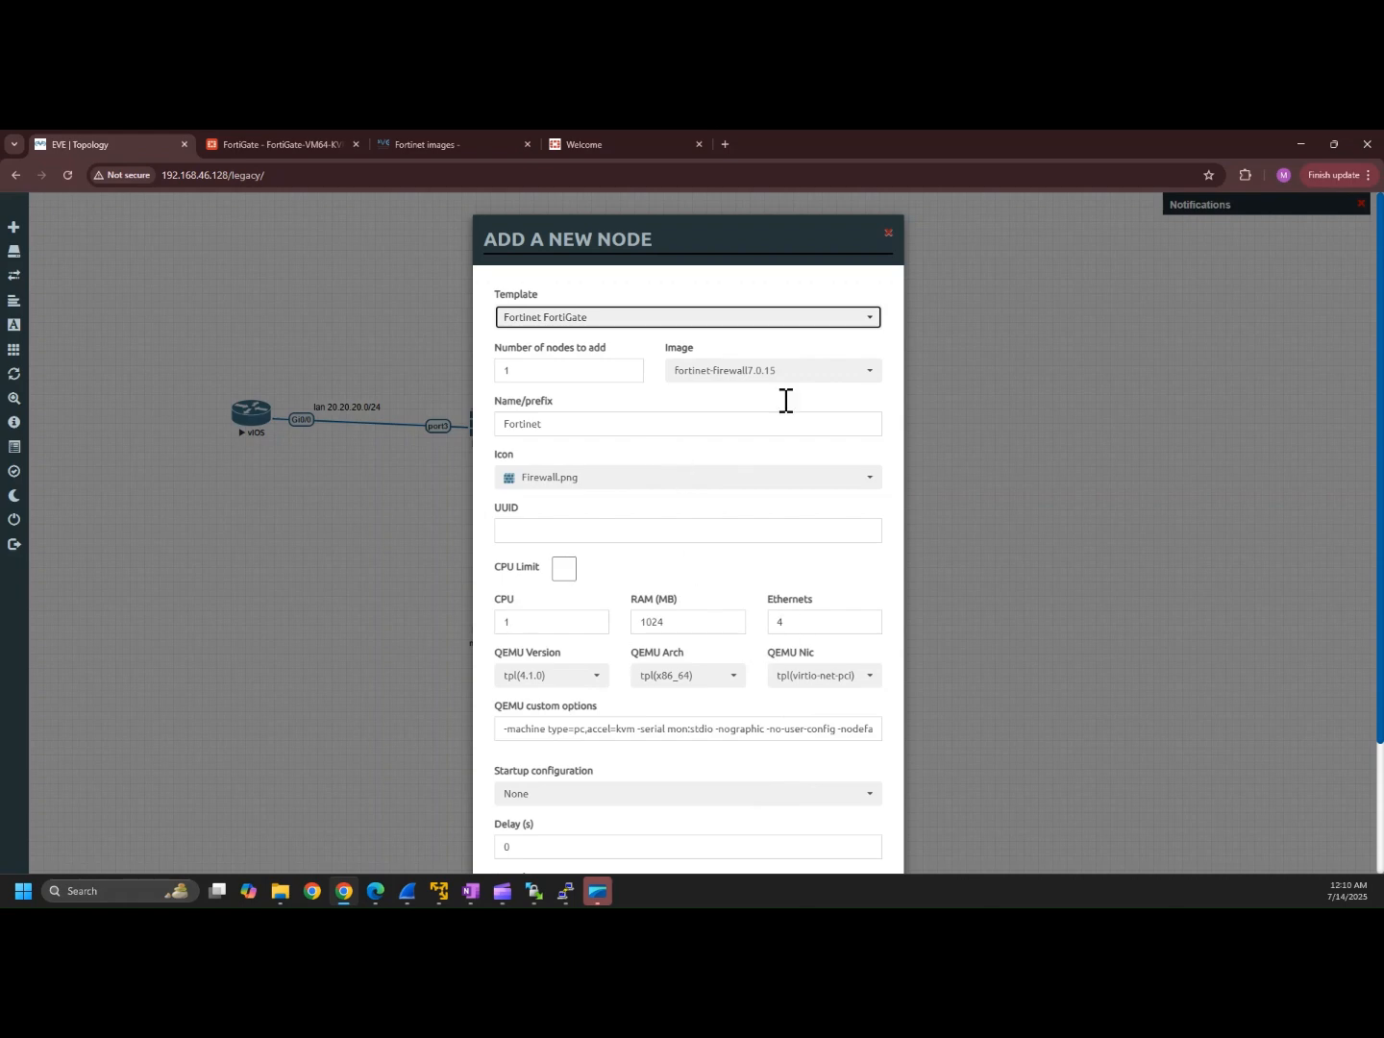
left_click_drag(1381, 368, 1380, 523)
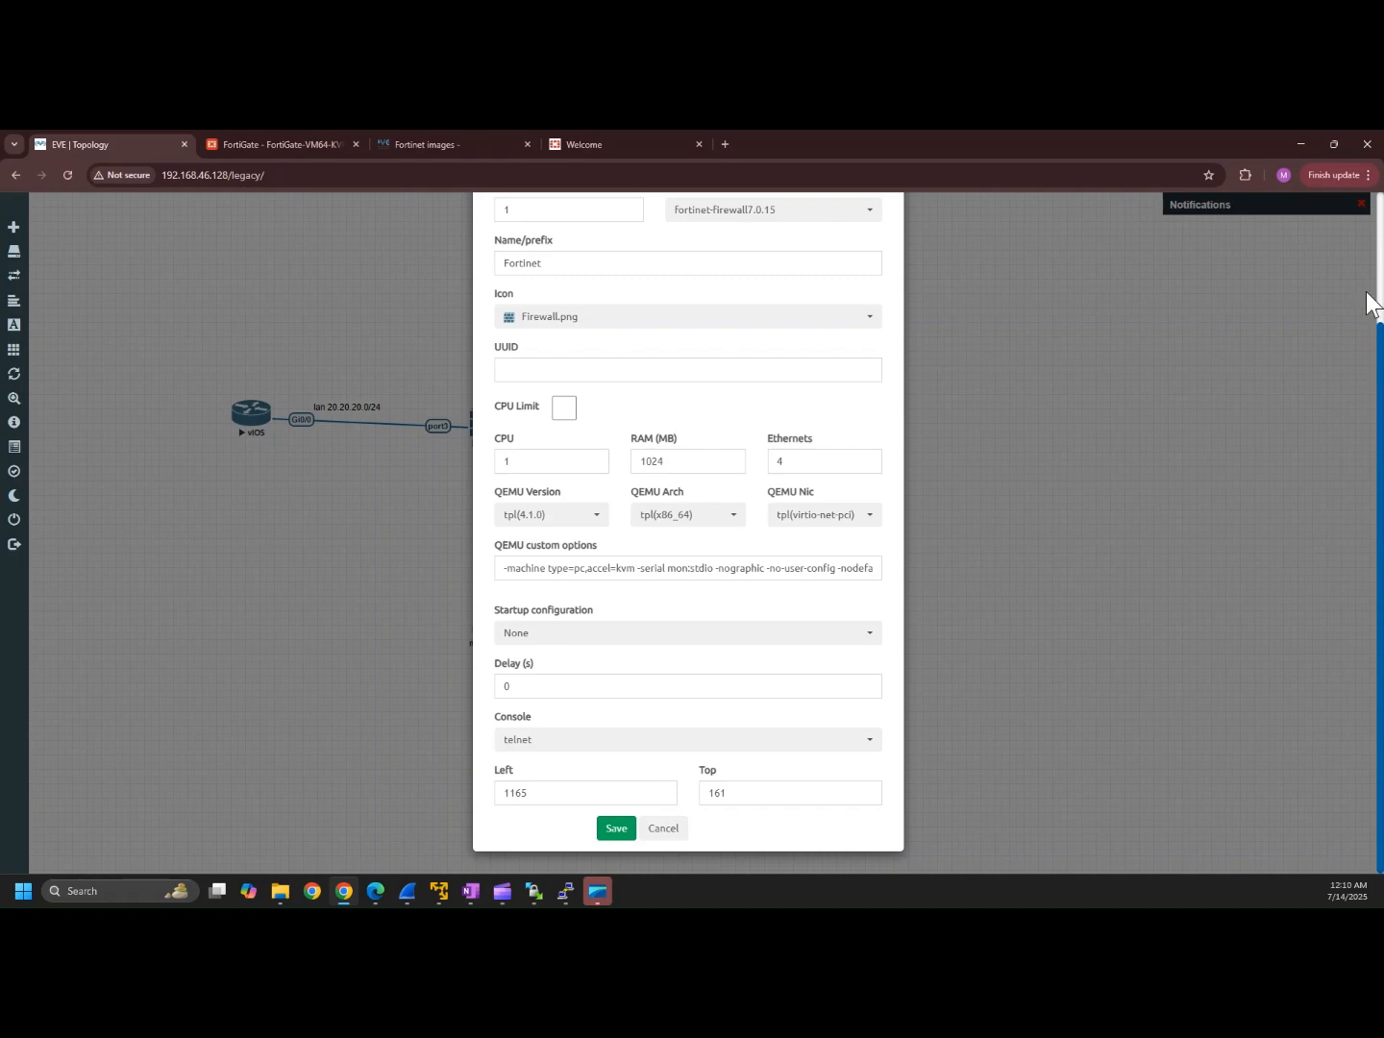
scroll(1360, 228, "up", 2)
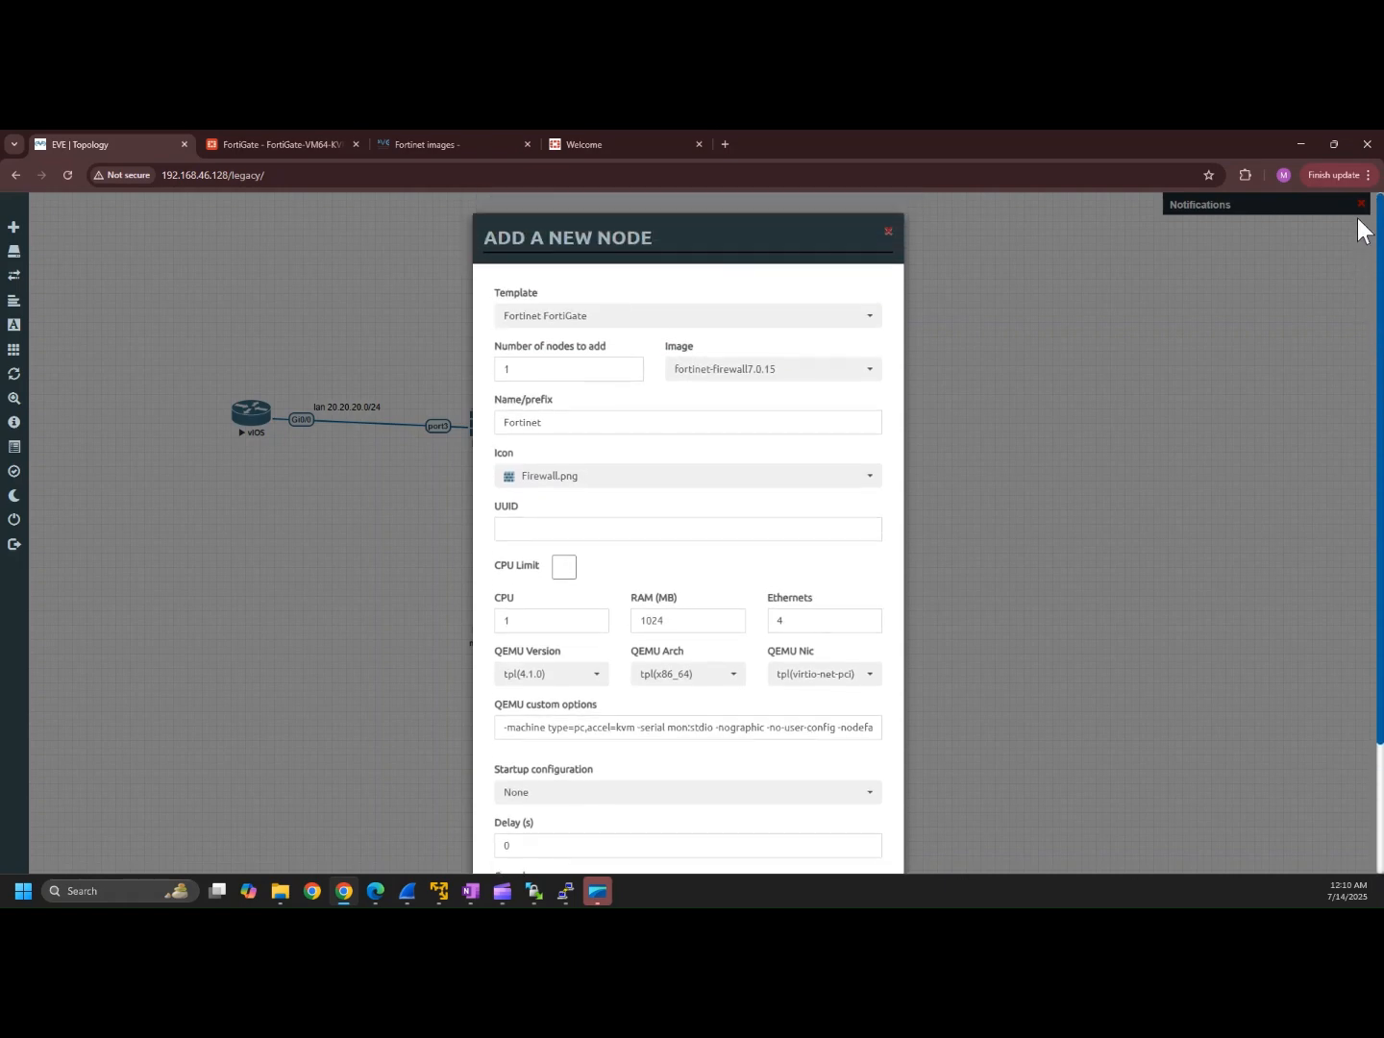
left_click(888, 232)
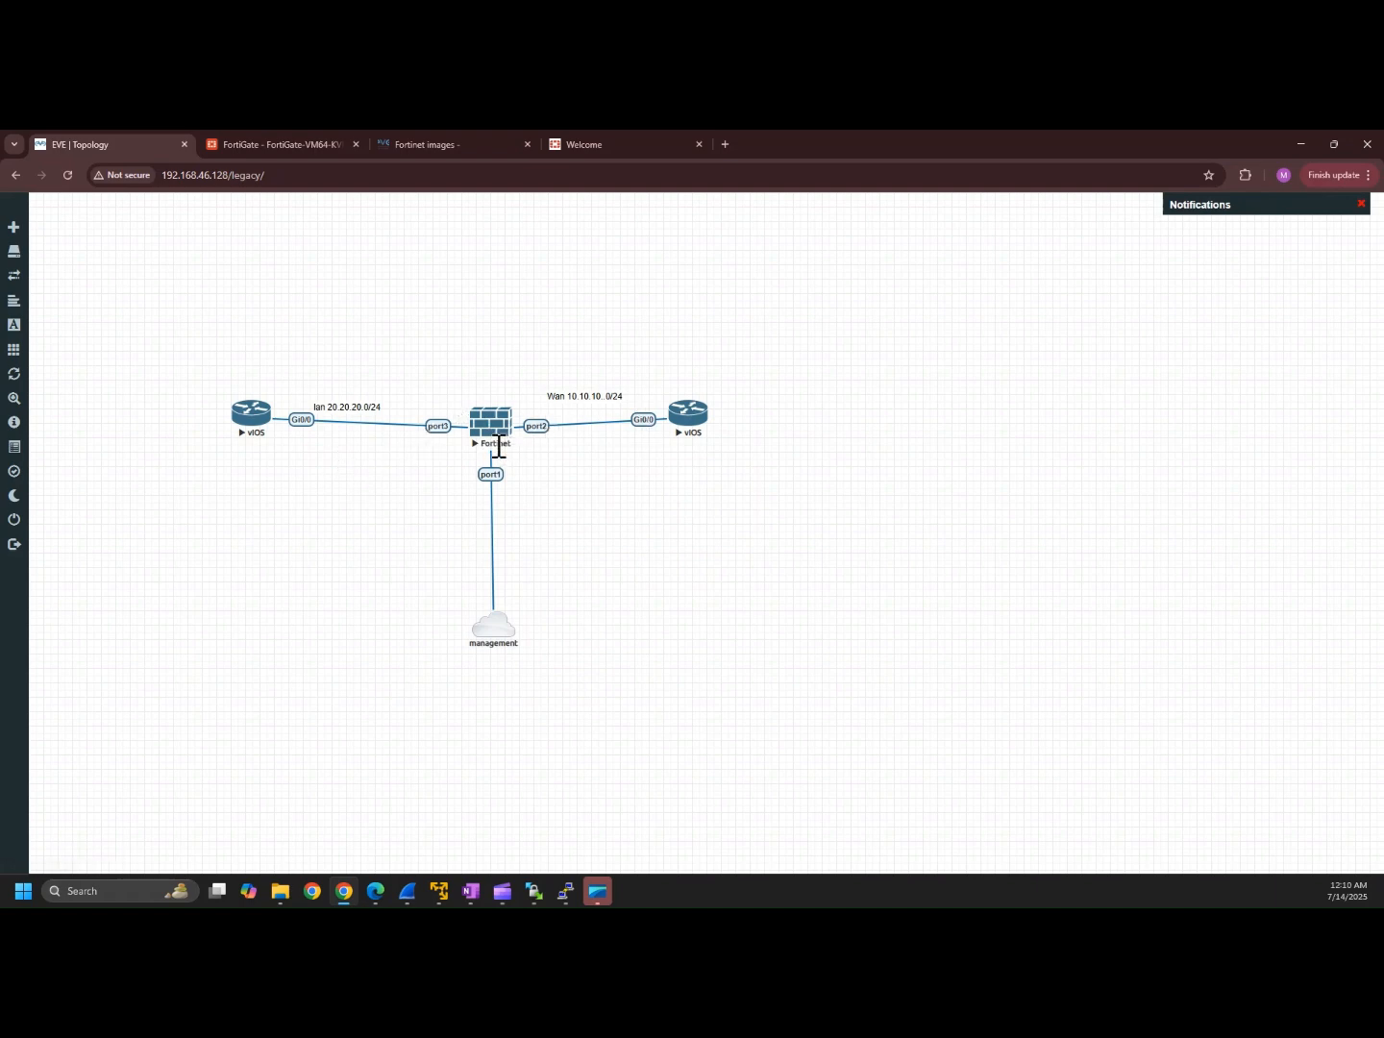
right_click(497, 638)
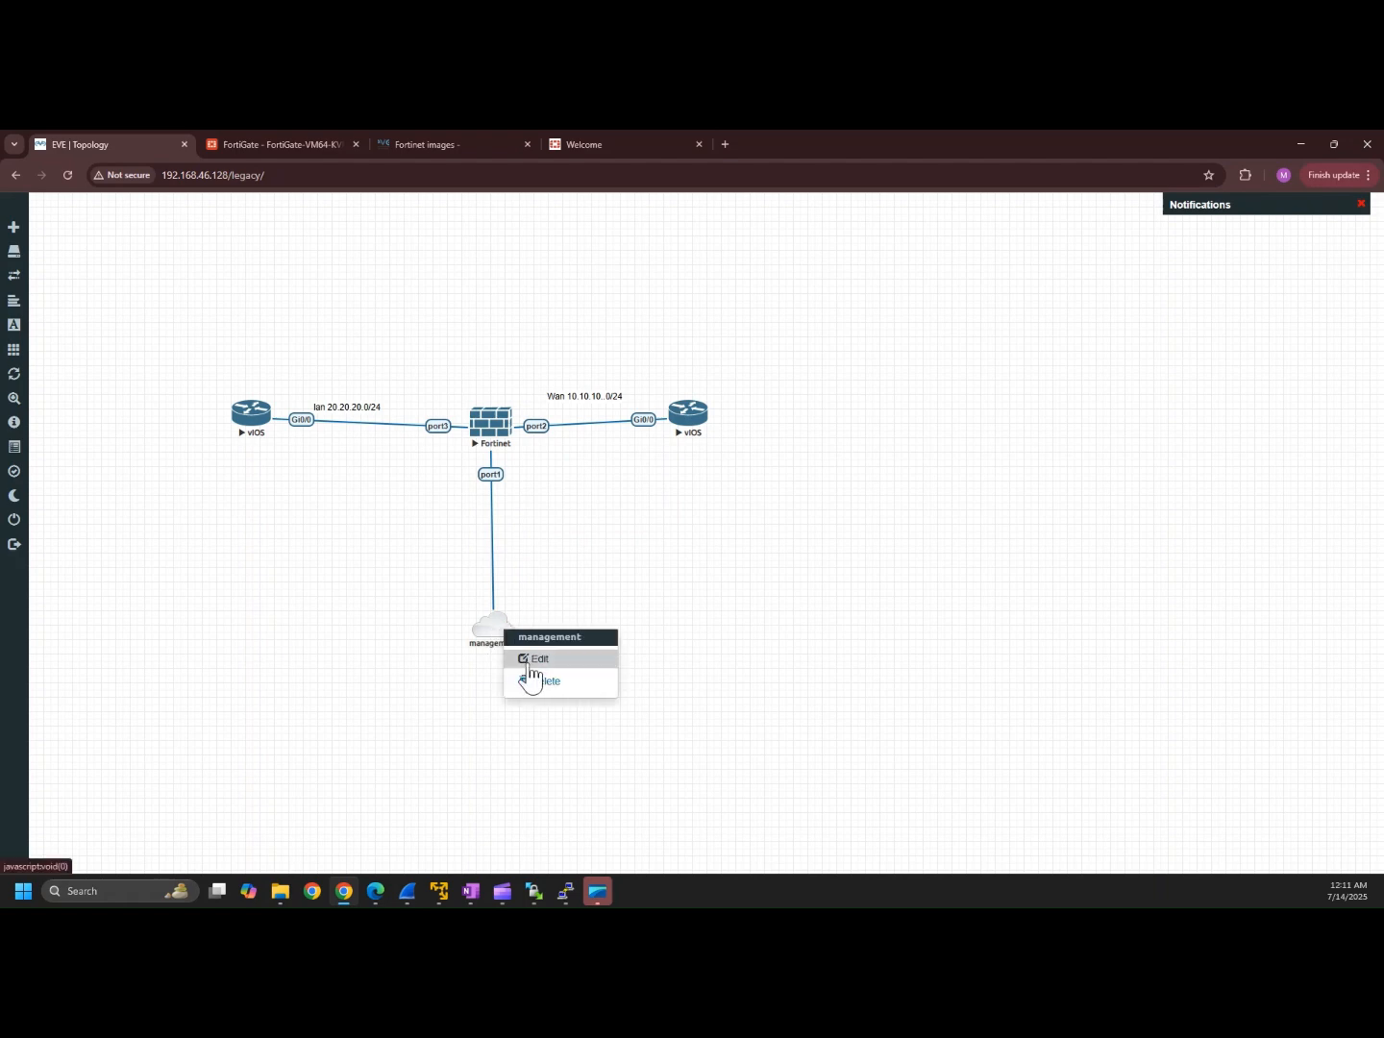
left_click(530, 662)
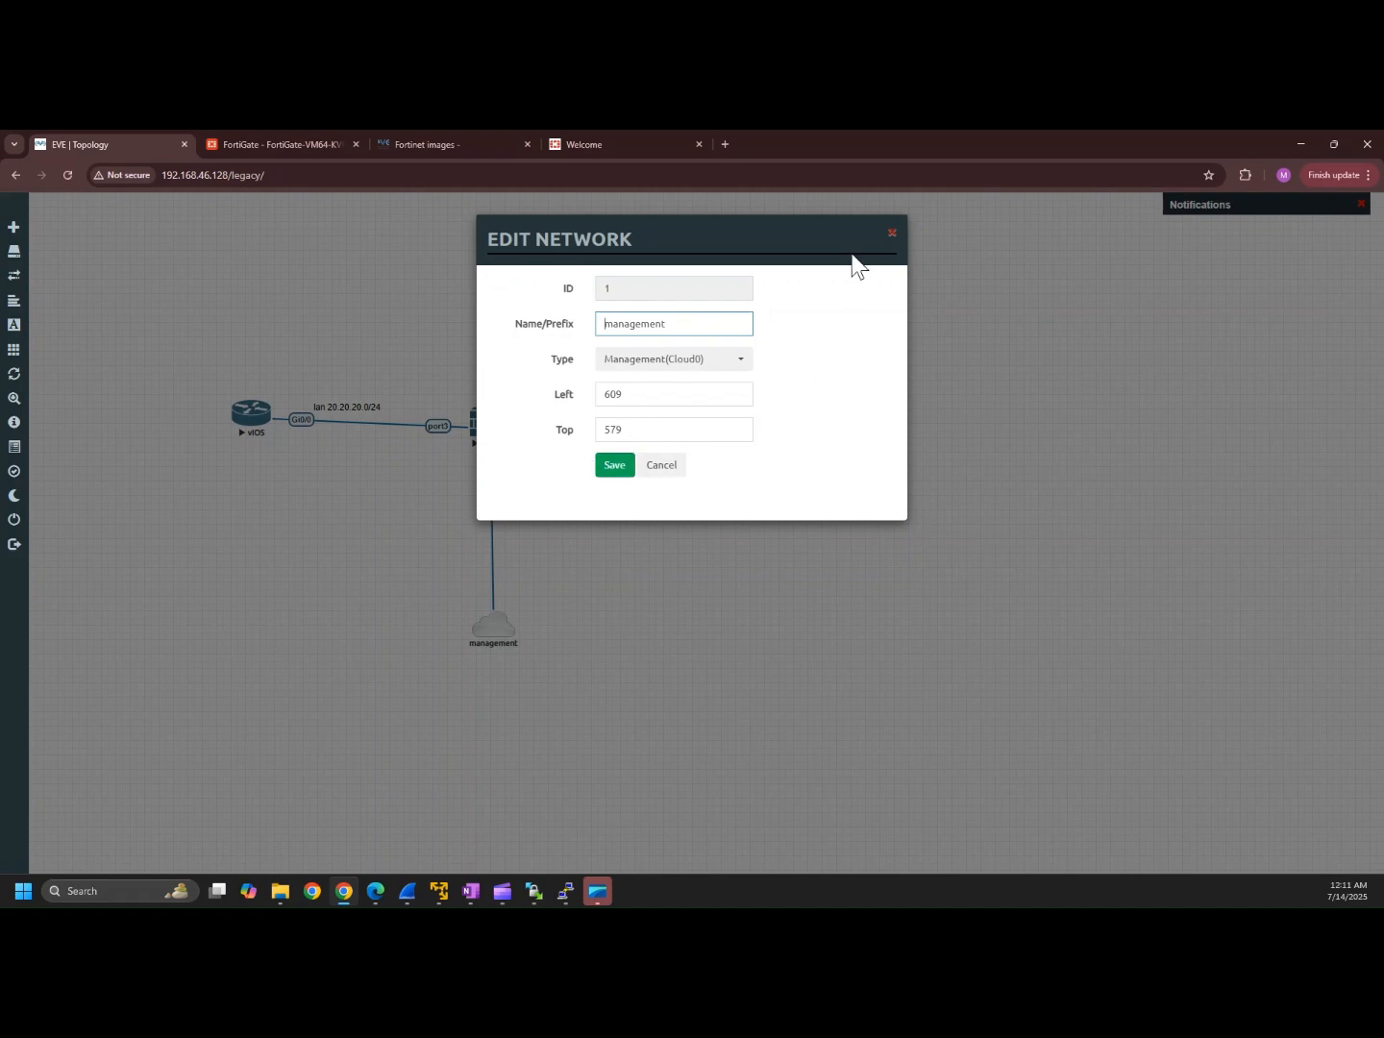
left_click(892, 234)
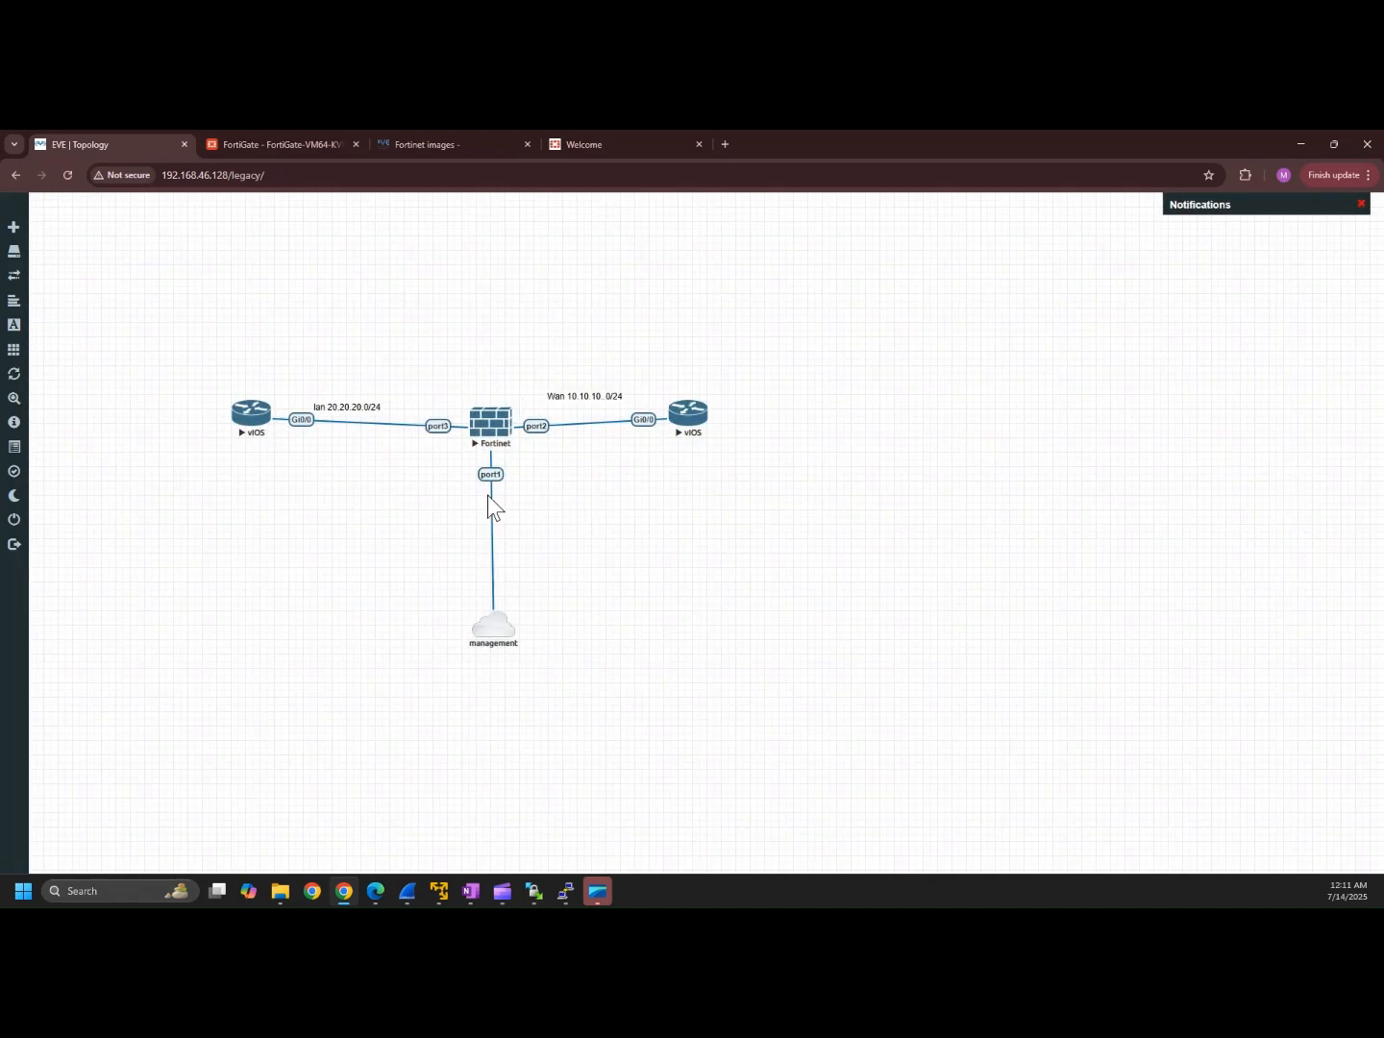
Step: Open a fresh console connection to the Fortinet node from the EVE topology
left_click(567, 892)
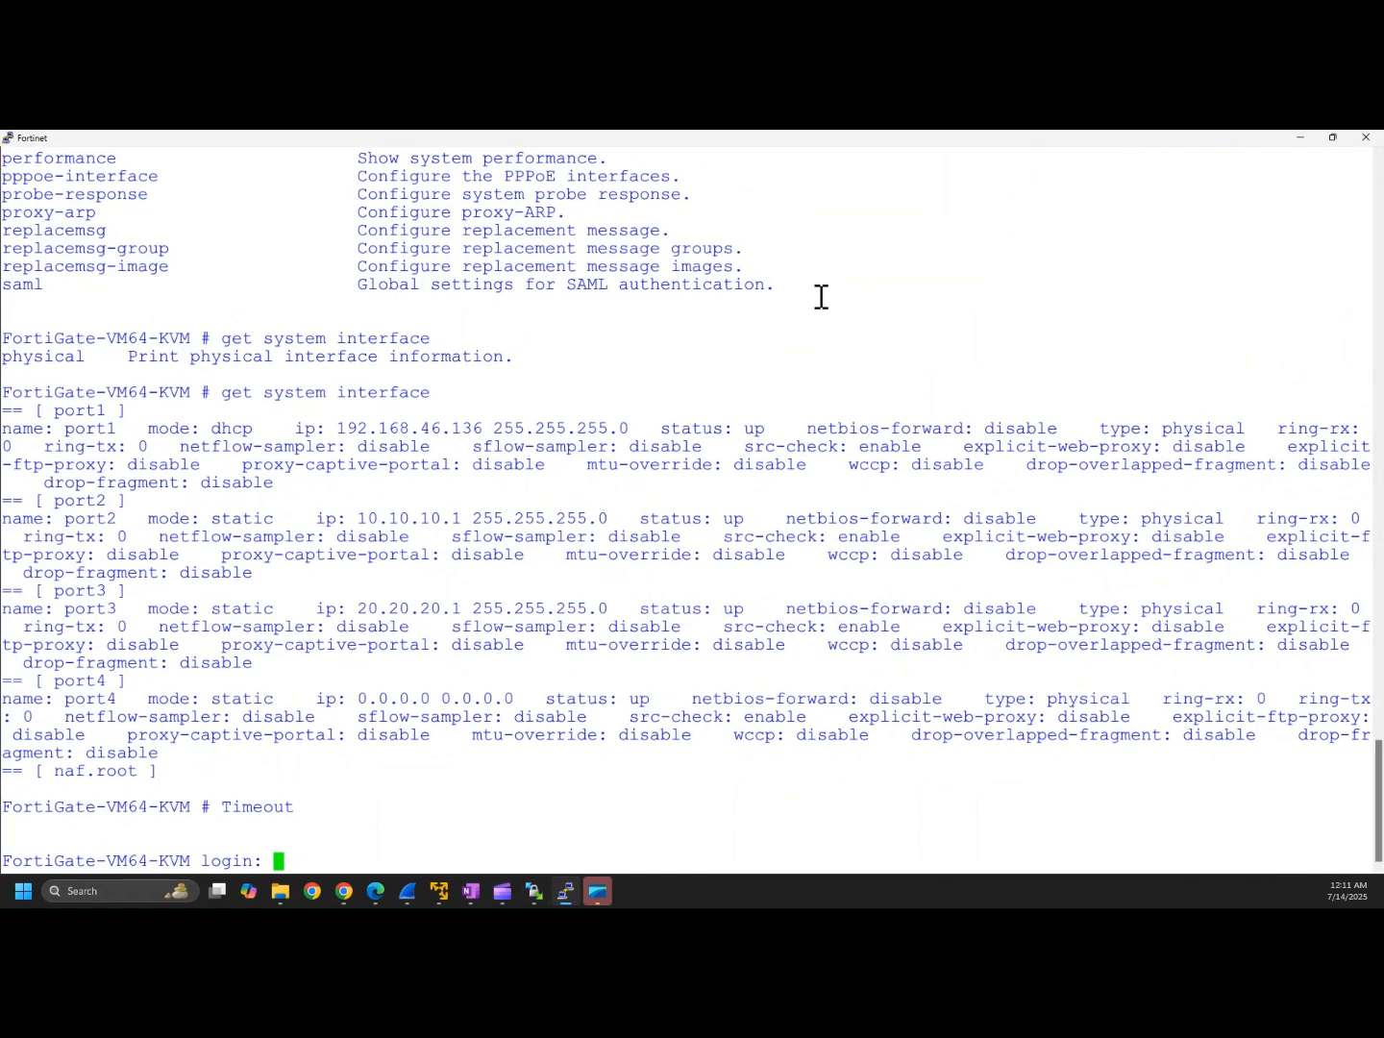
left_click(1299, 139)
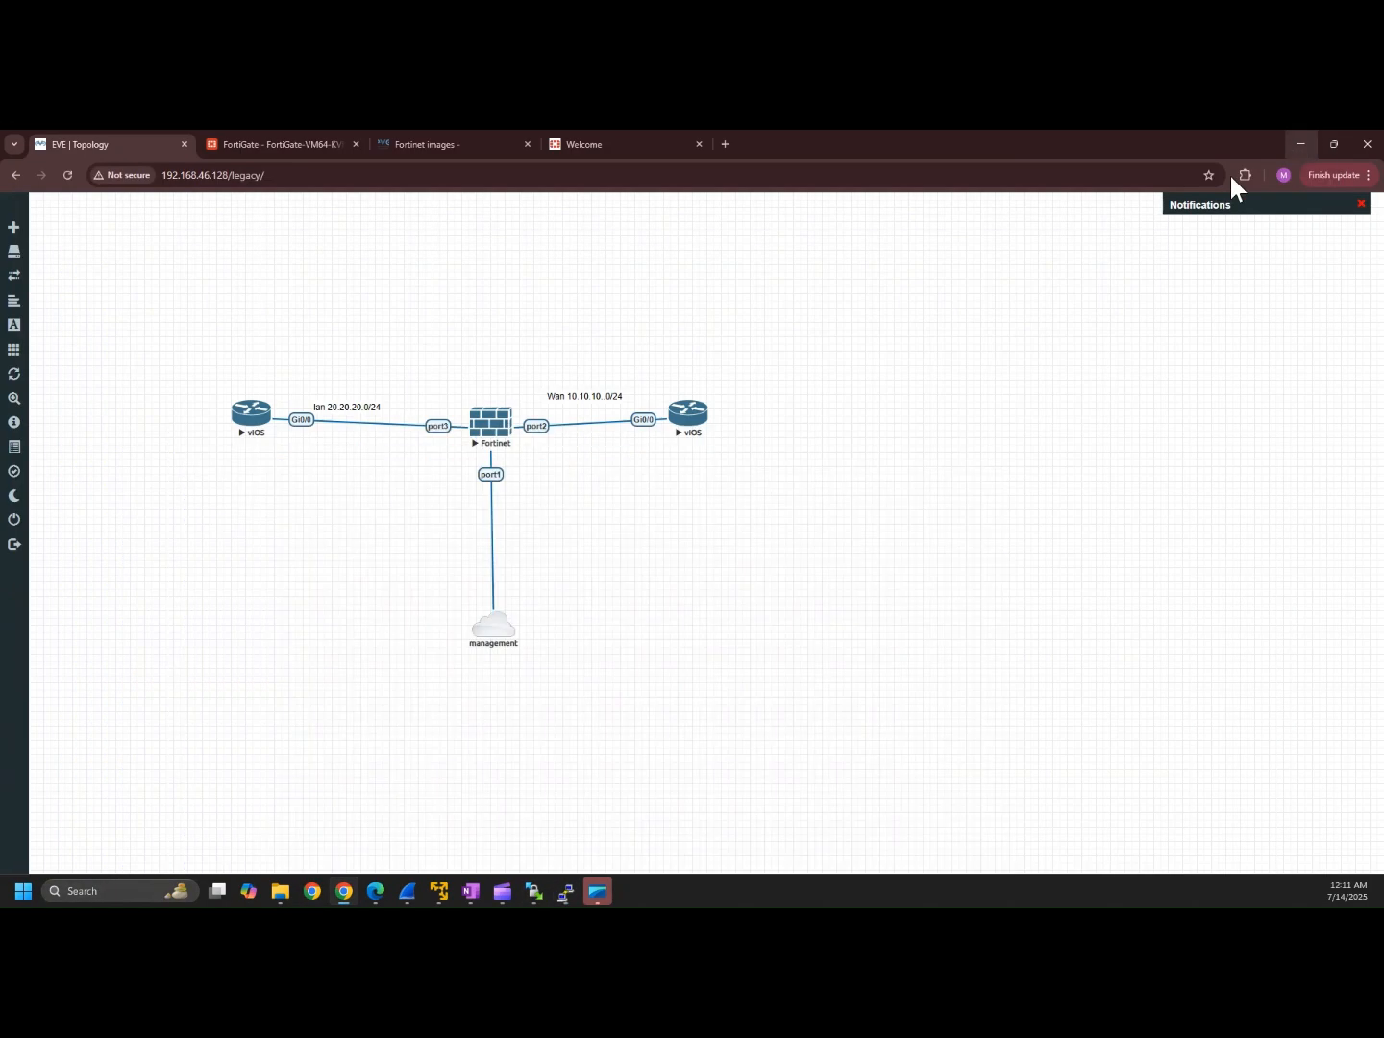
left_click(486, 432)
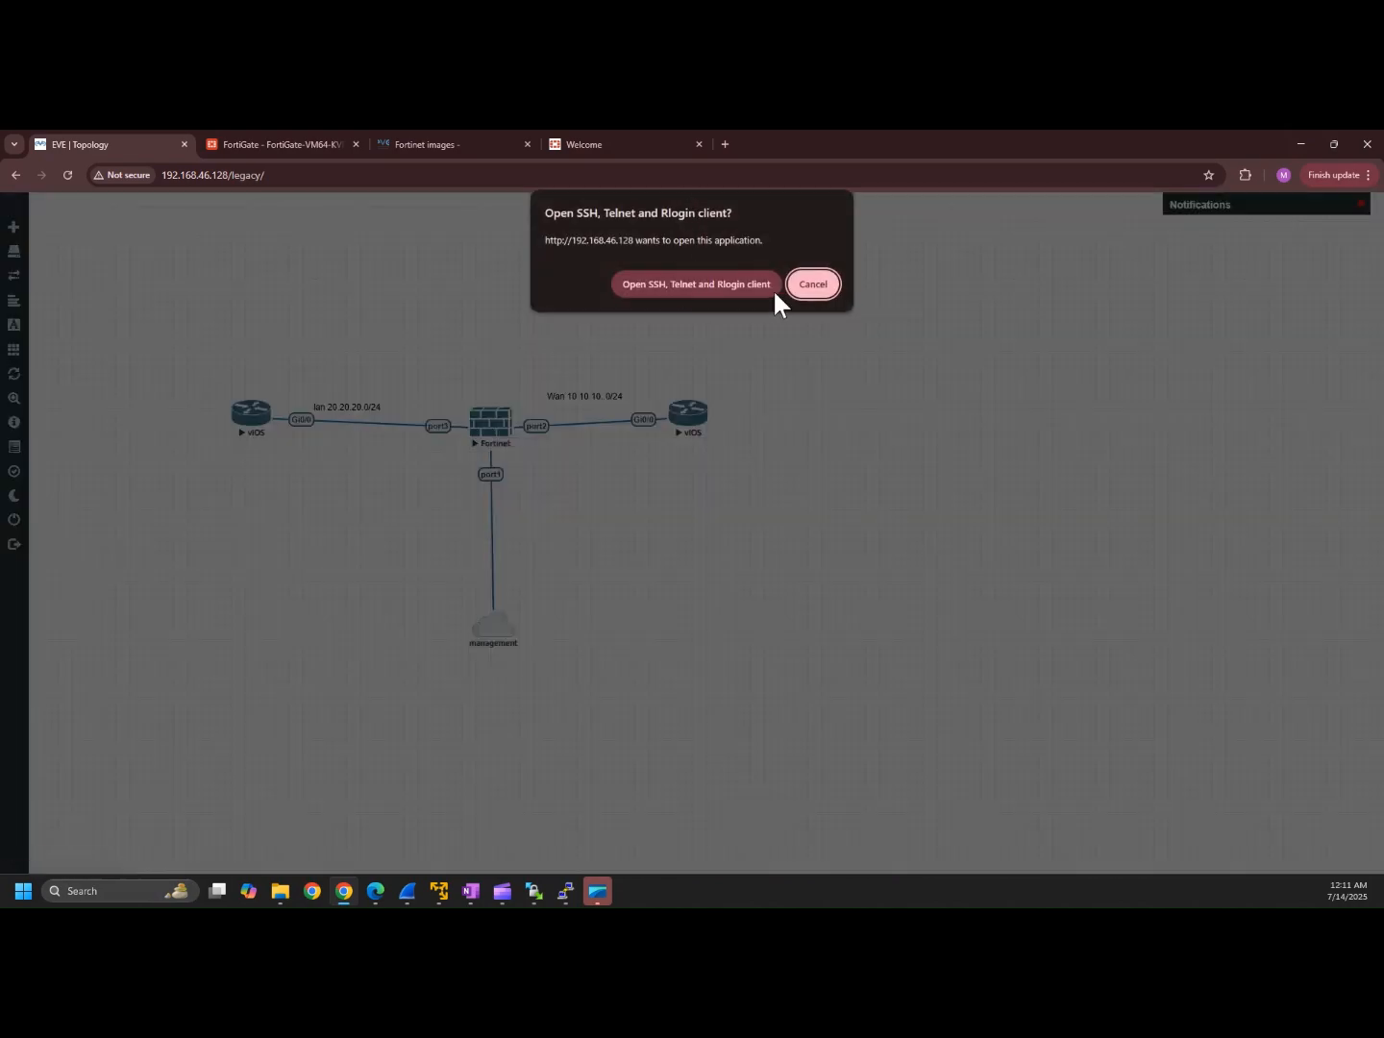
left_click(819, 285)
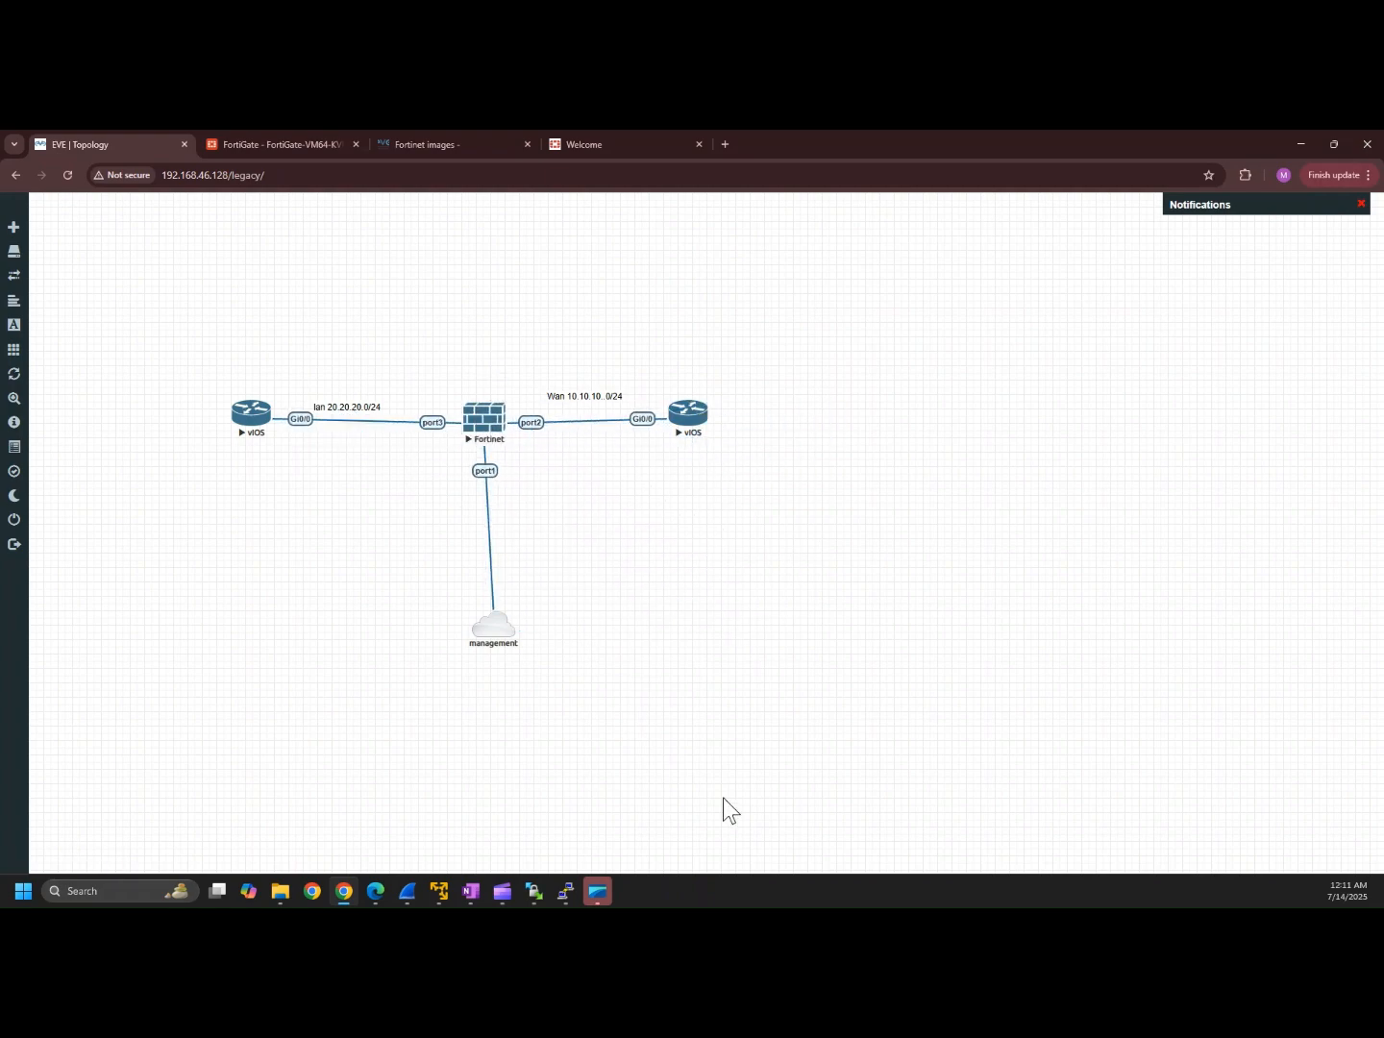
left_click(566, 896)
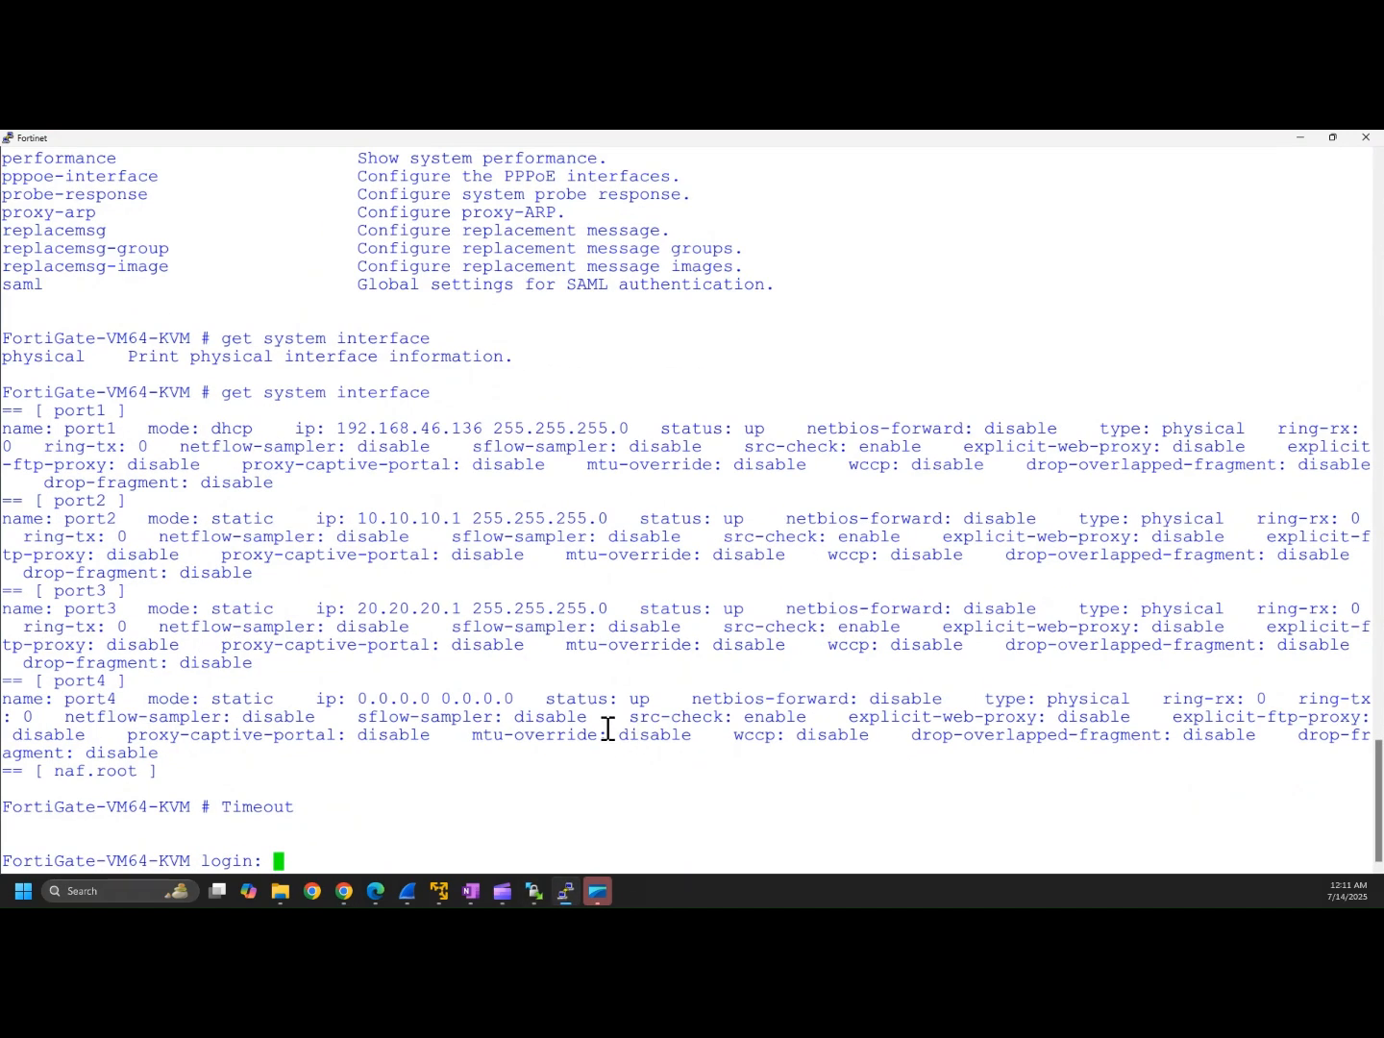
Step: Log in as admin and run 'get system interface' to find port1's address 192.168.46.136
type("admin")
key("Return")
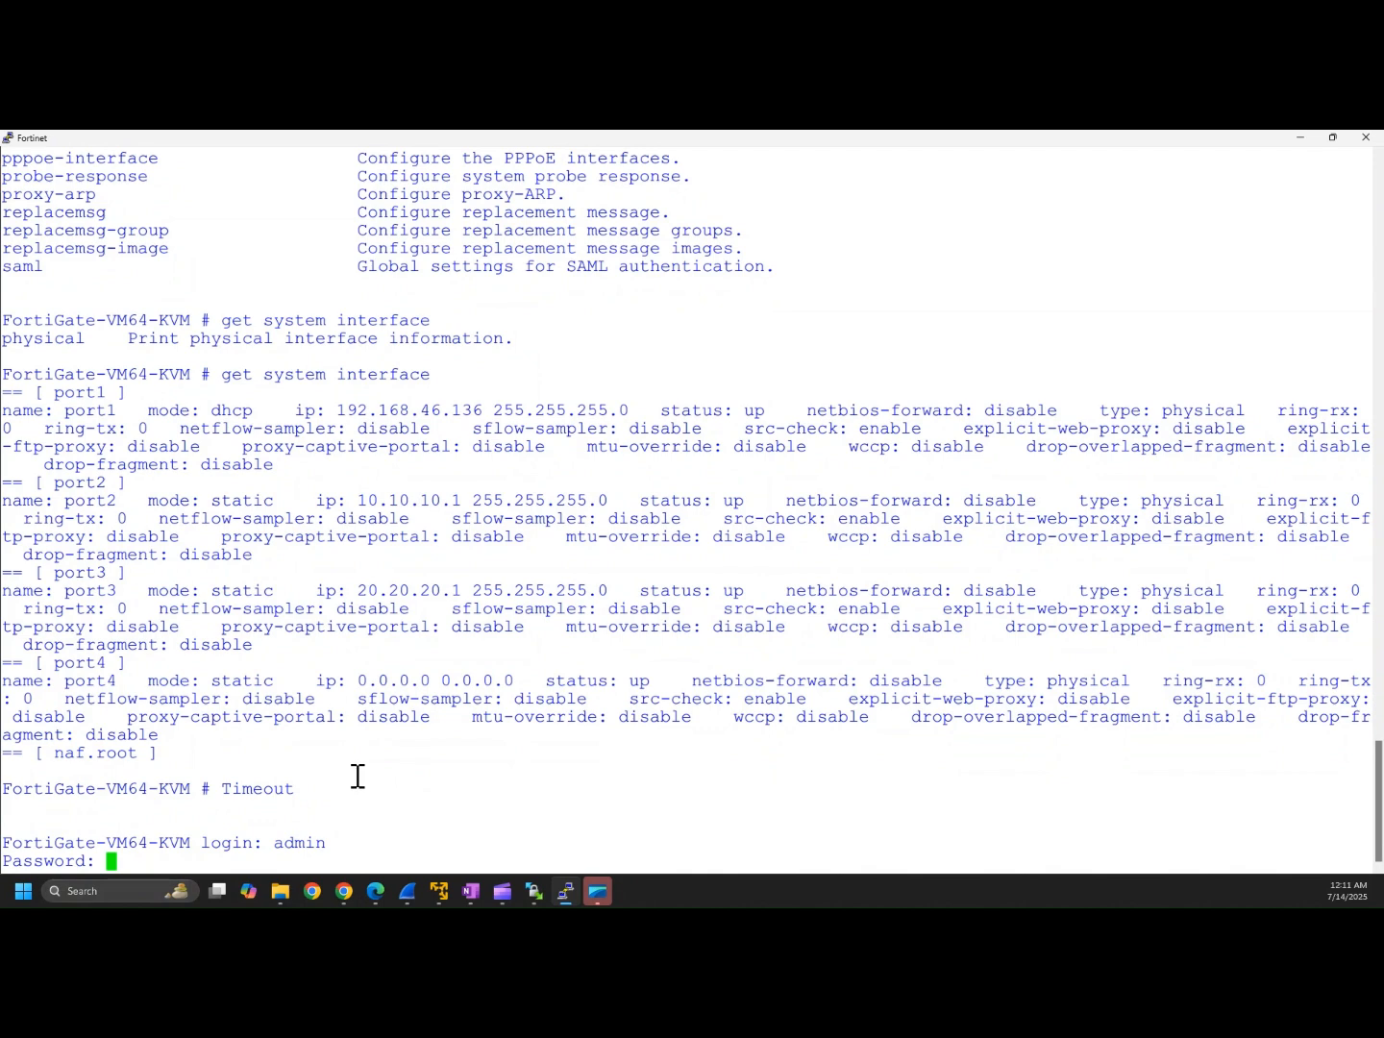
key("Return")
key("Return")
key("Return")
key("Return")
type("get ")
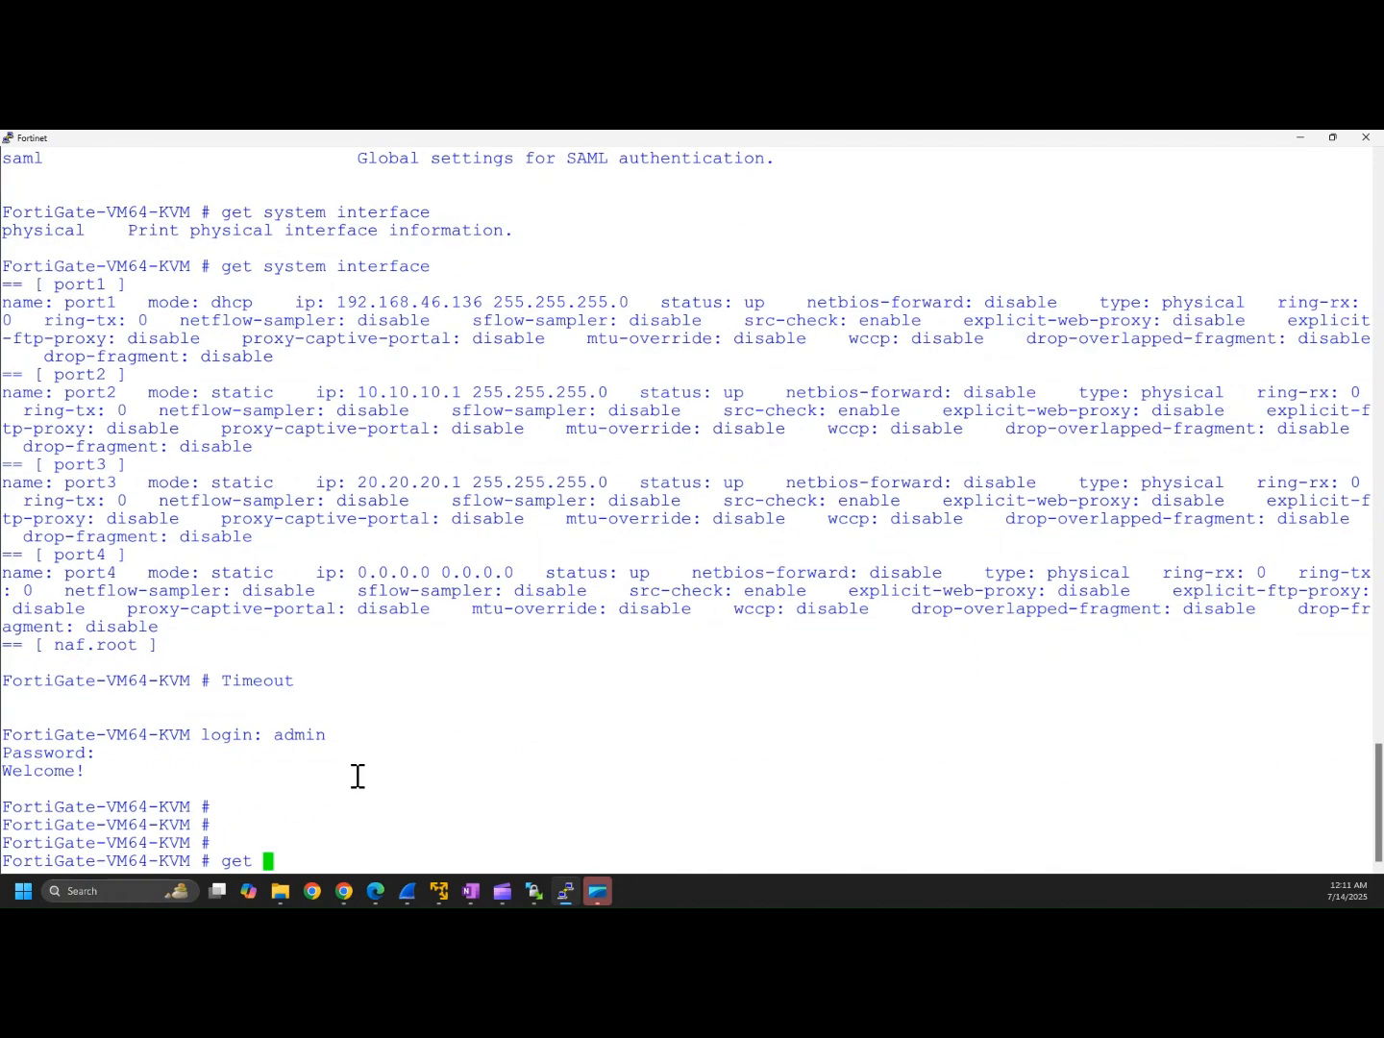
type("system ")
type("info")
key("BackSpace")
key("BackSpace")
key("BackSpace")
key("BackSpace")
key("BackSpace")
type("int")
key("Return")
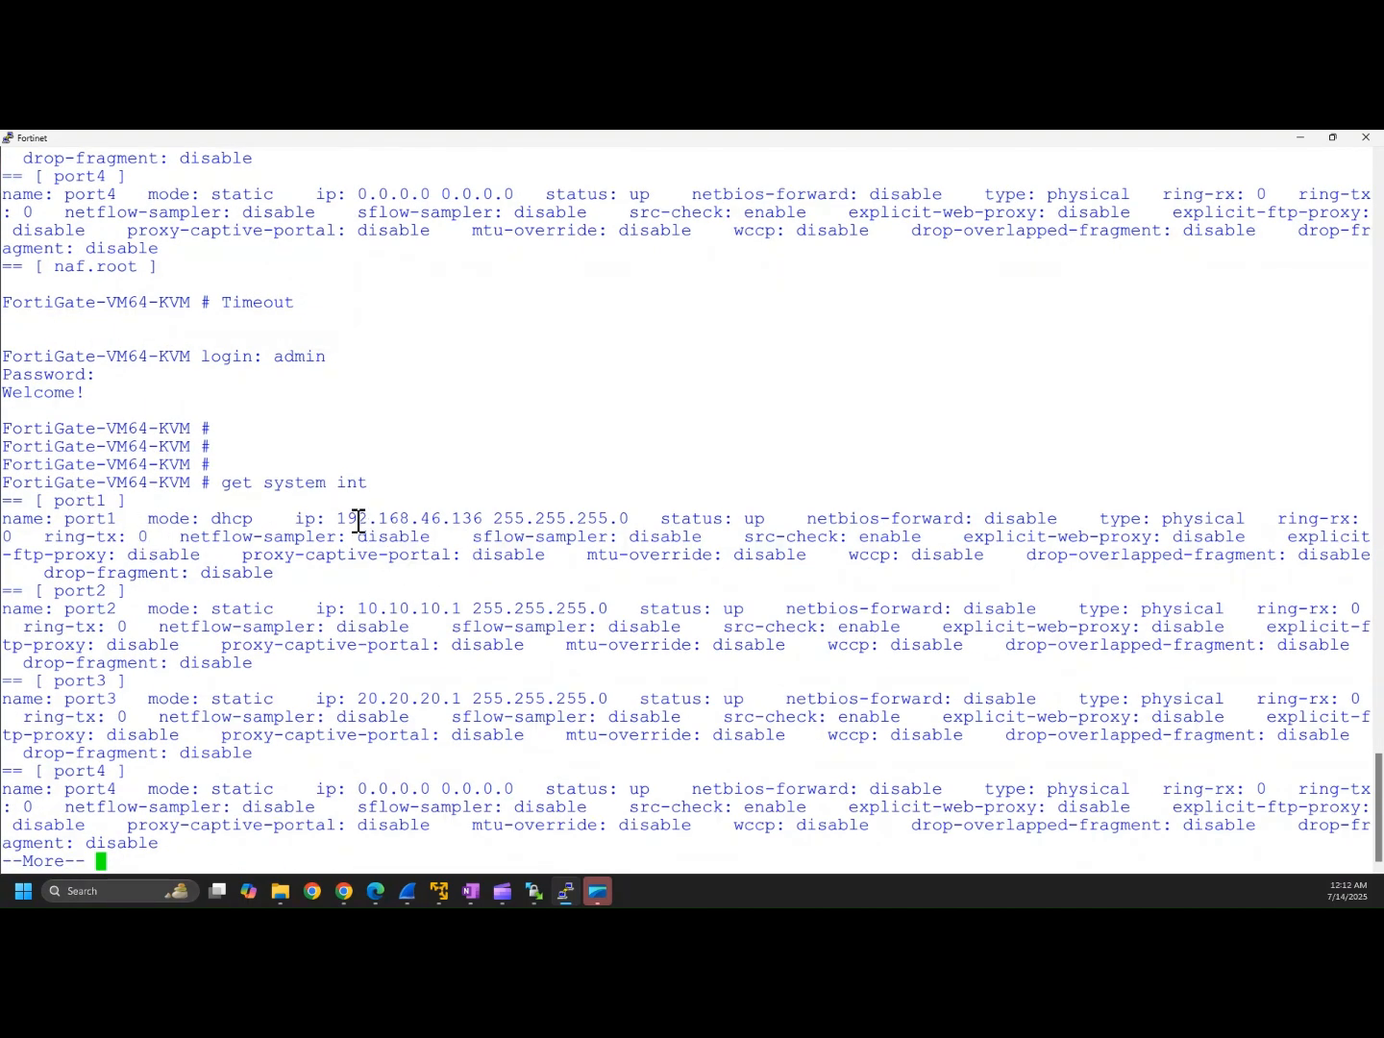
left_click_drag(343, 518, 494, 518)
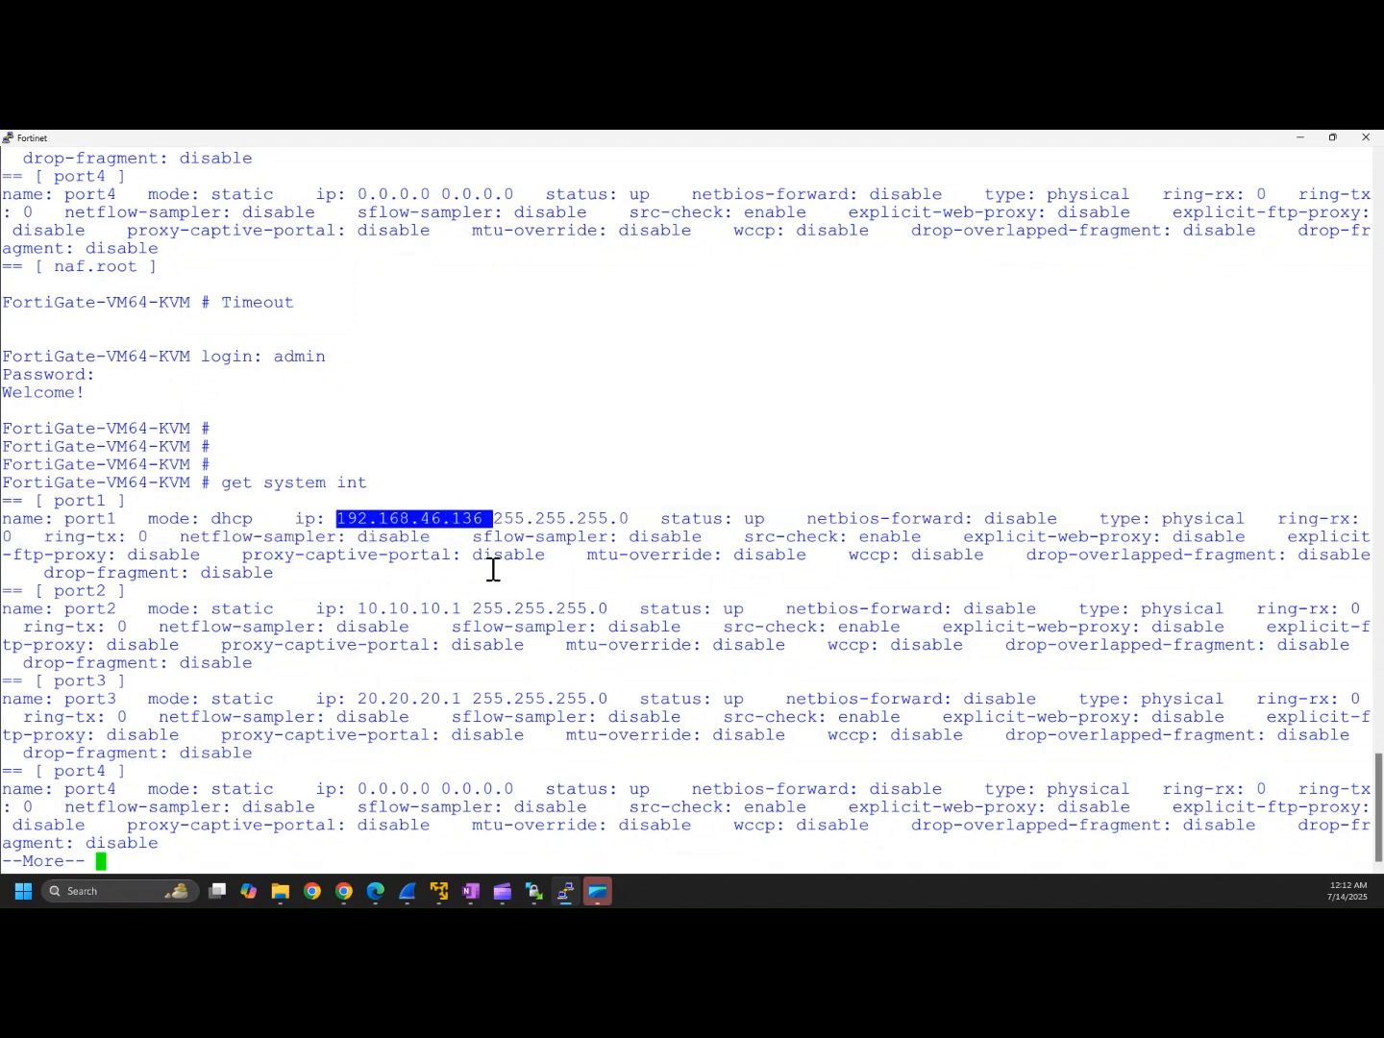
left_click(356, 895)
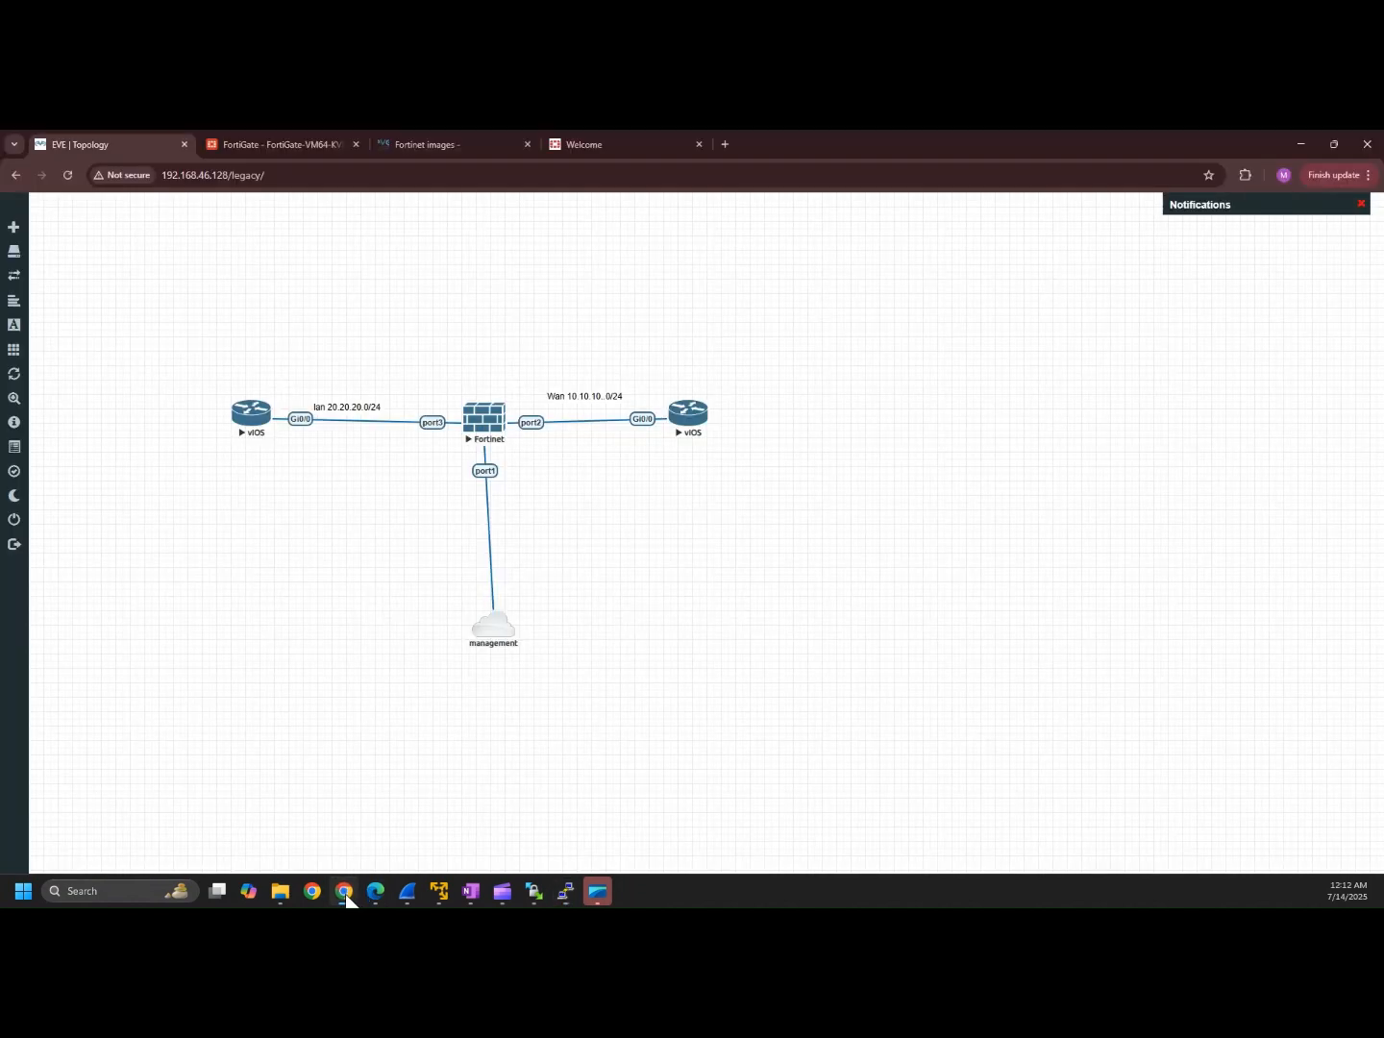
Step: Accept the default FortiGate hostname and start entering login credentials at 192.168.46.136
left_click(255, 134)
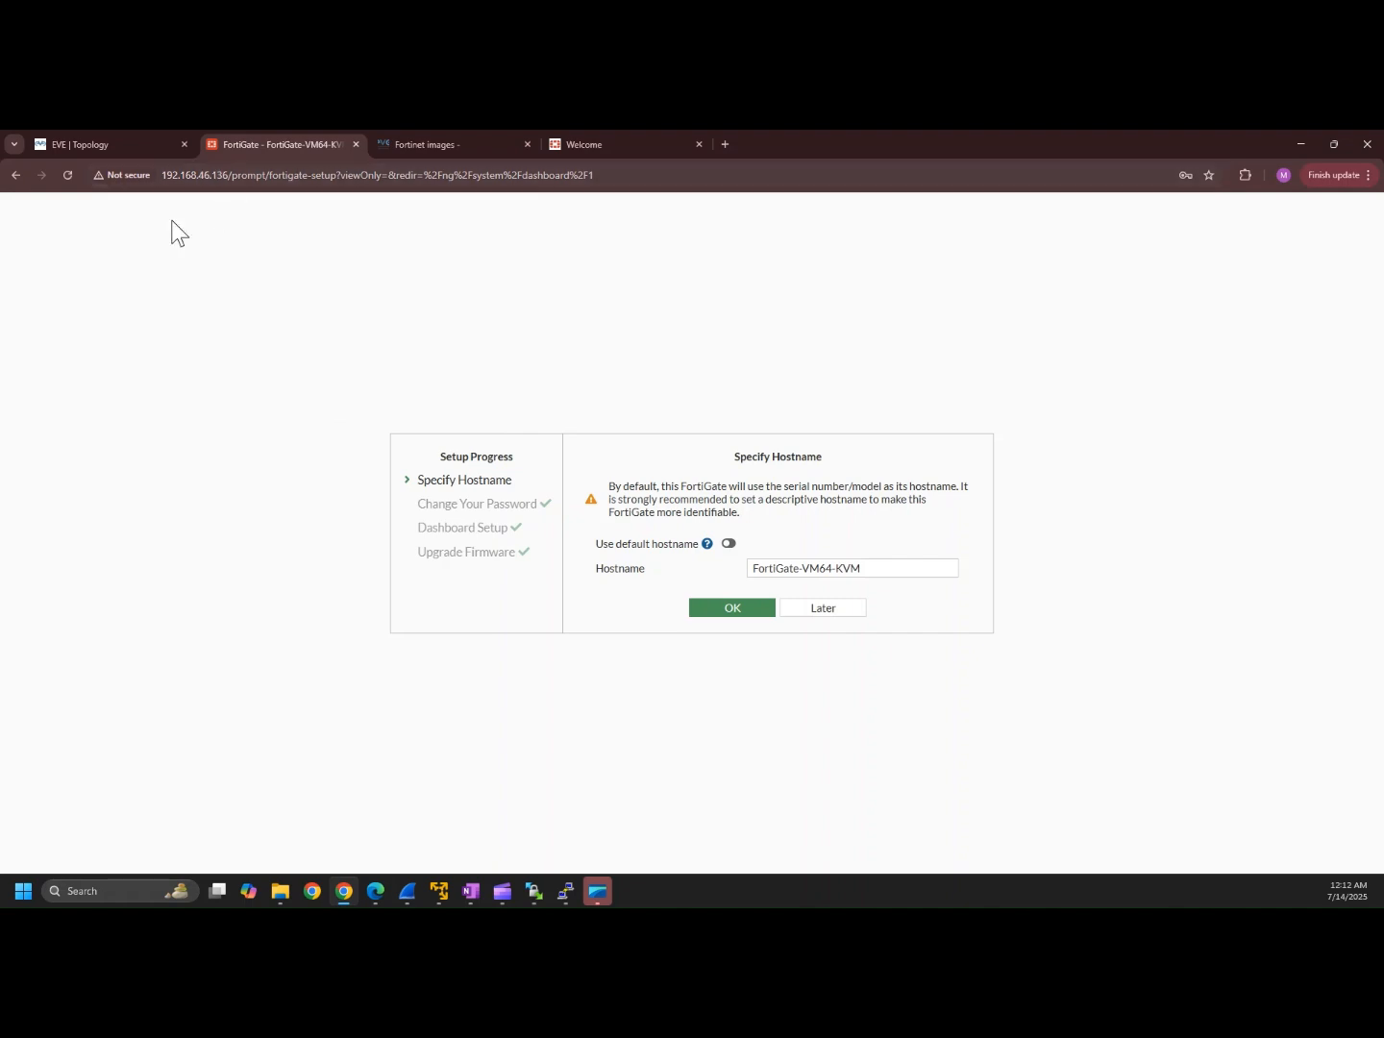
left_click(731, 611)
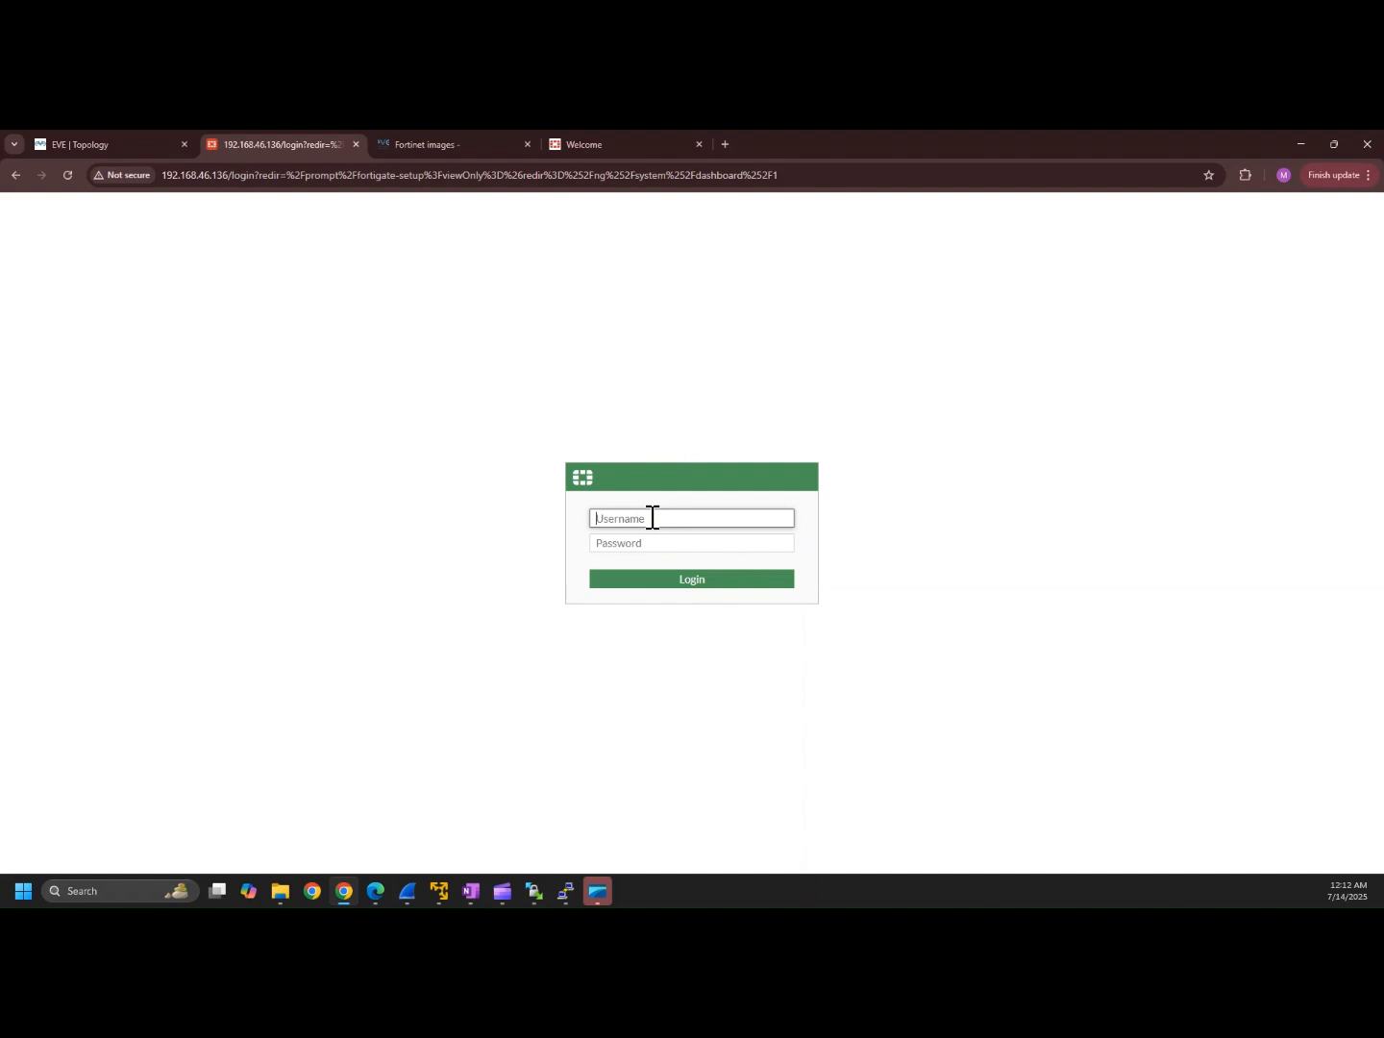
type("admin")
left_click(650, 543)
type("a")
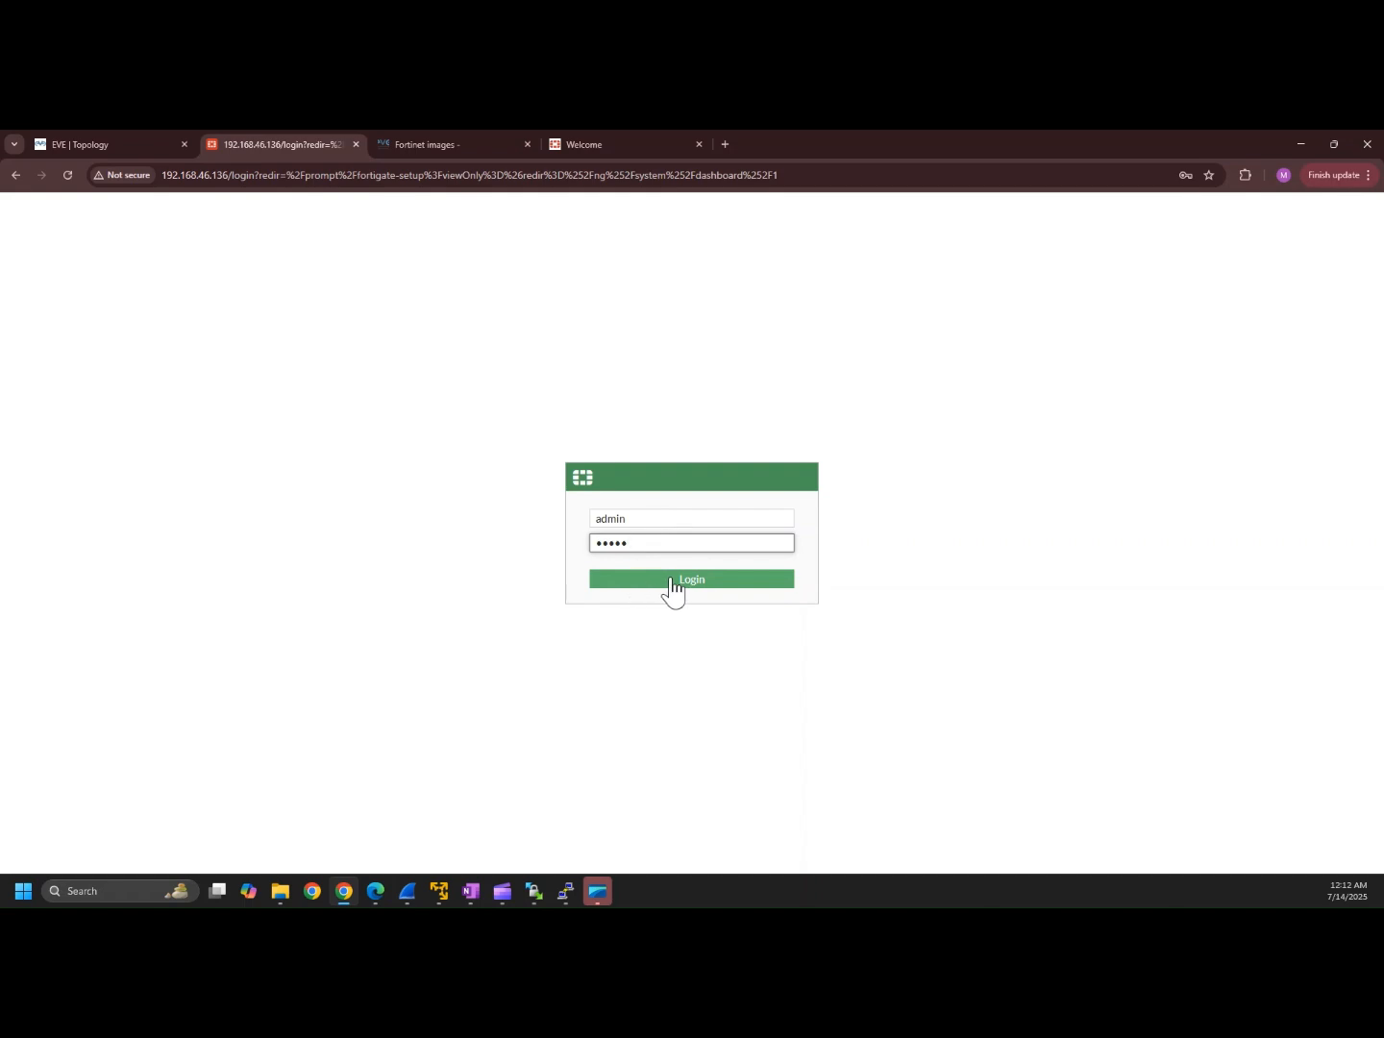
Step: Reload the login page, sign in, dismiss the password warning, and postpone setup with Later
left_click(69, 176)
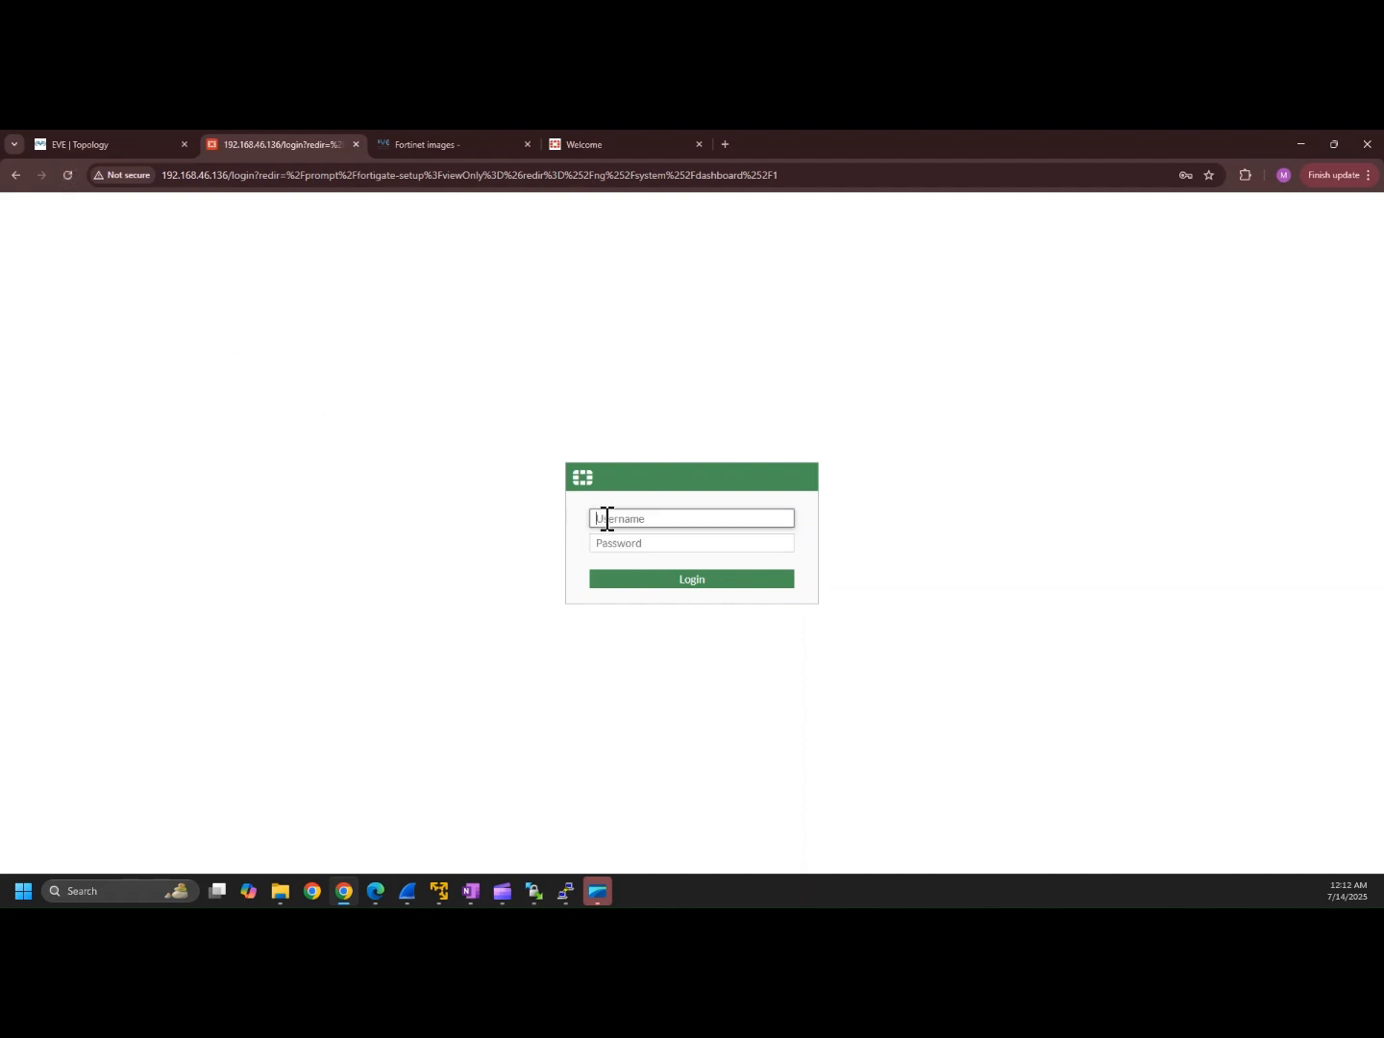
type("admin")
left_click(619, 548)
type("••")
left_click(628, 577)
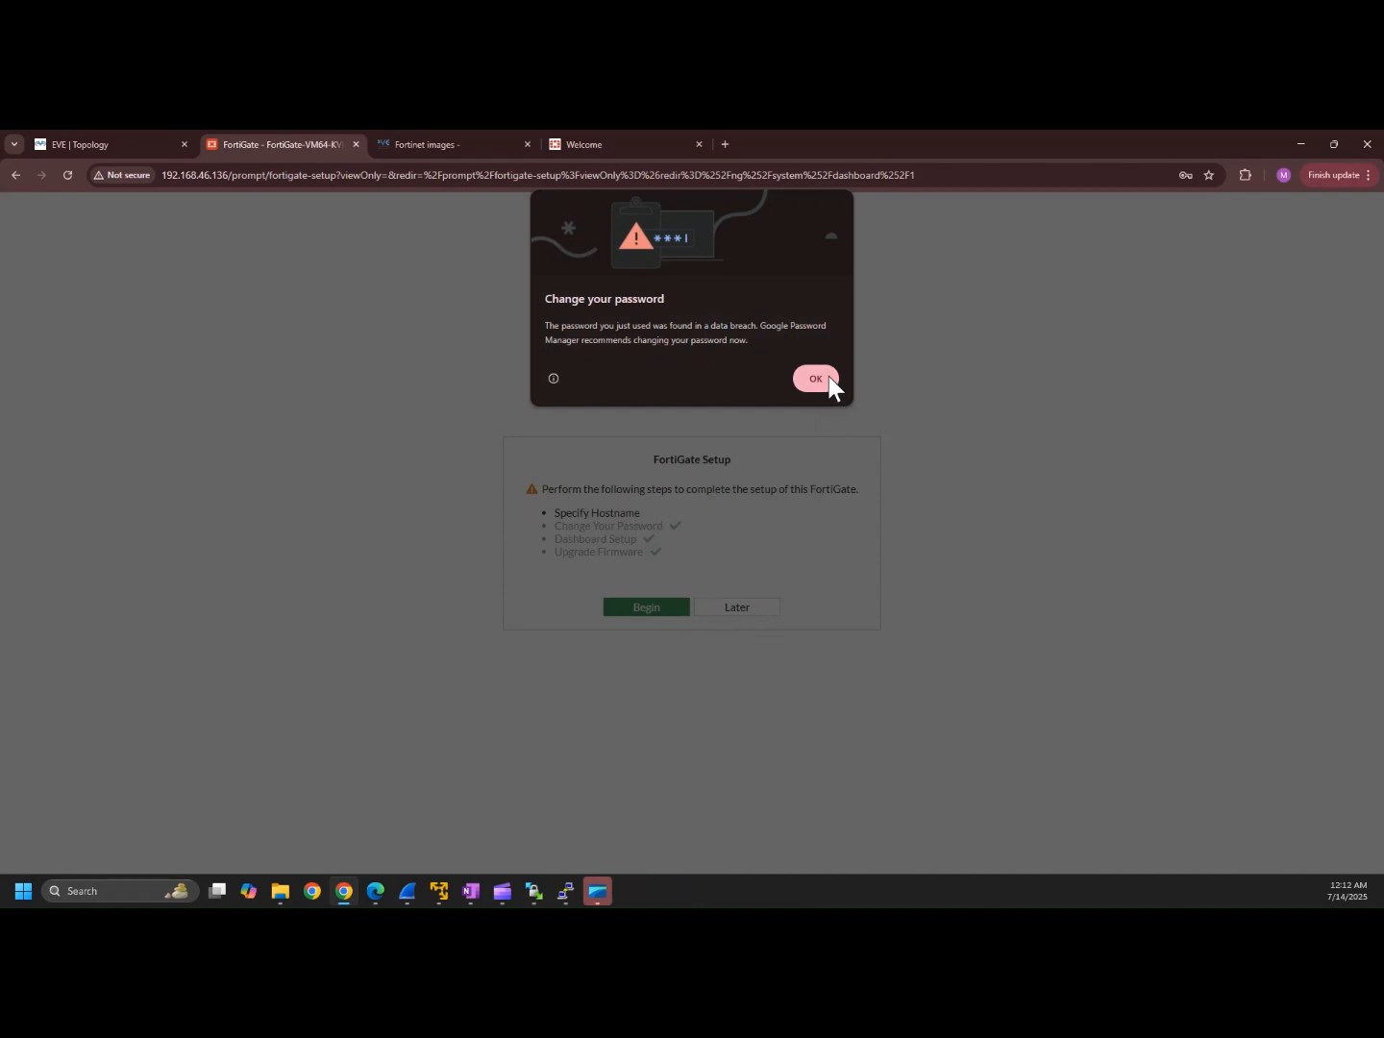
left_click(829, 377)
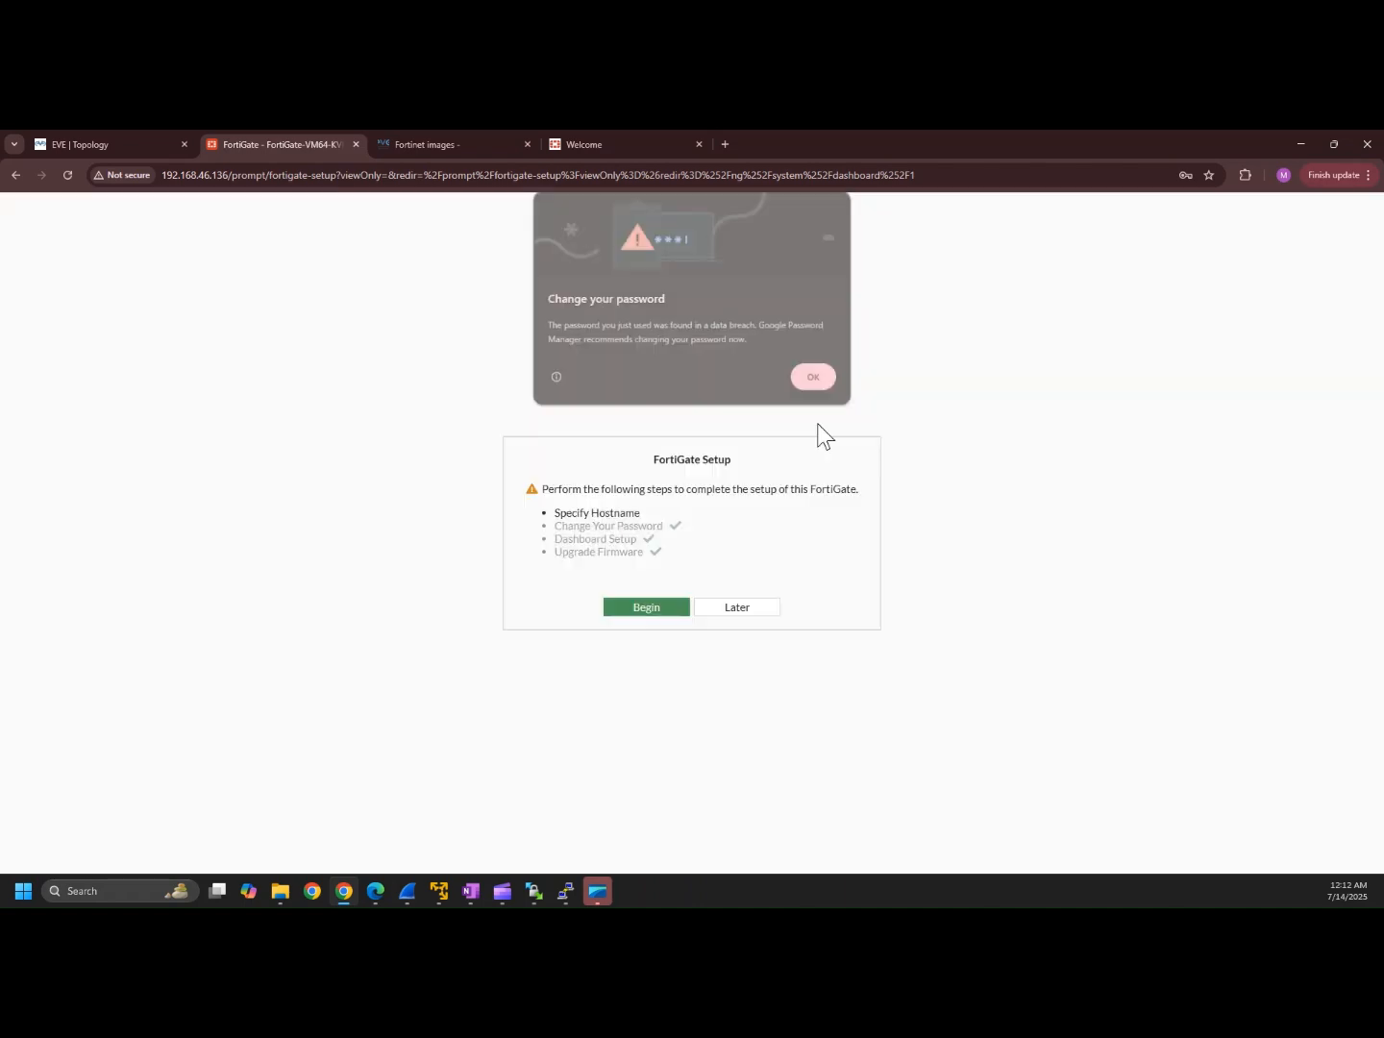
left_click(726, 609)
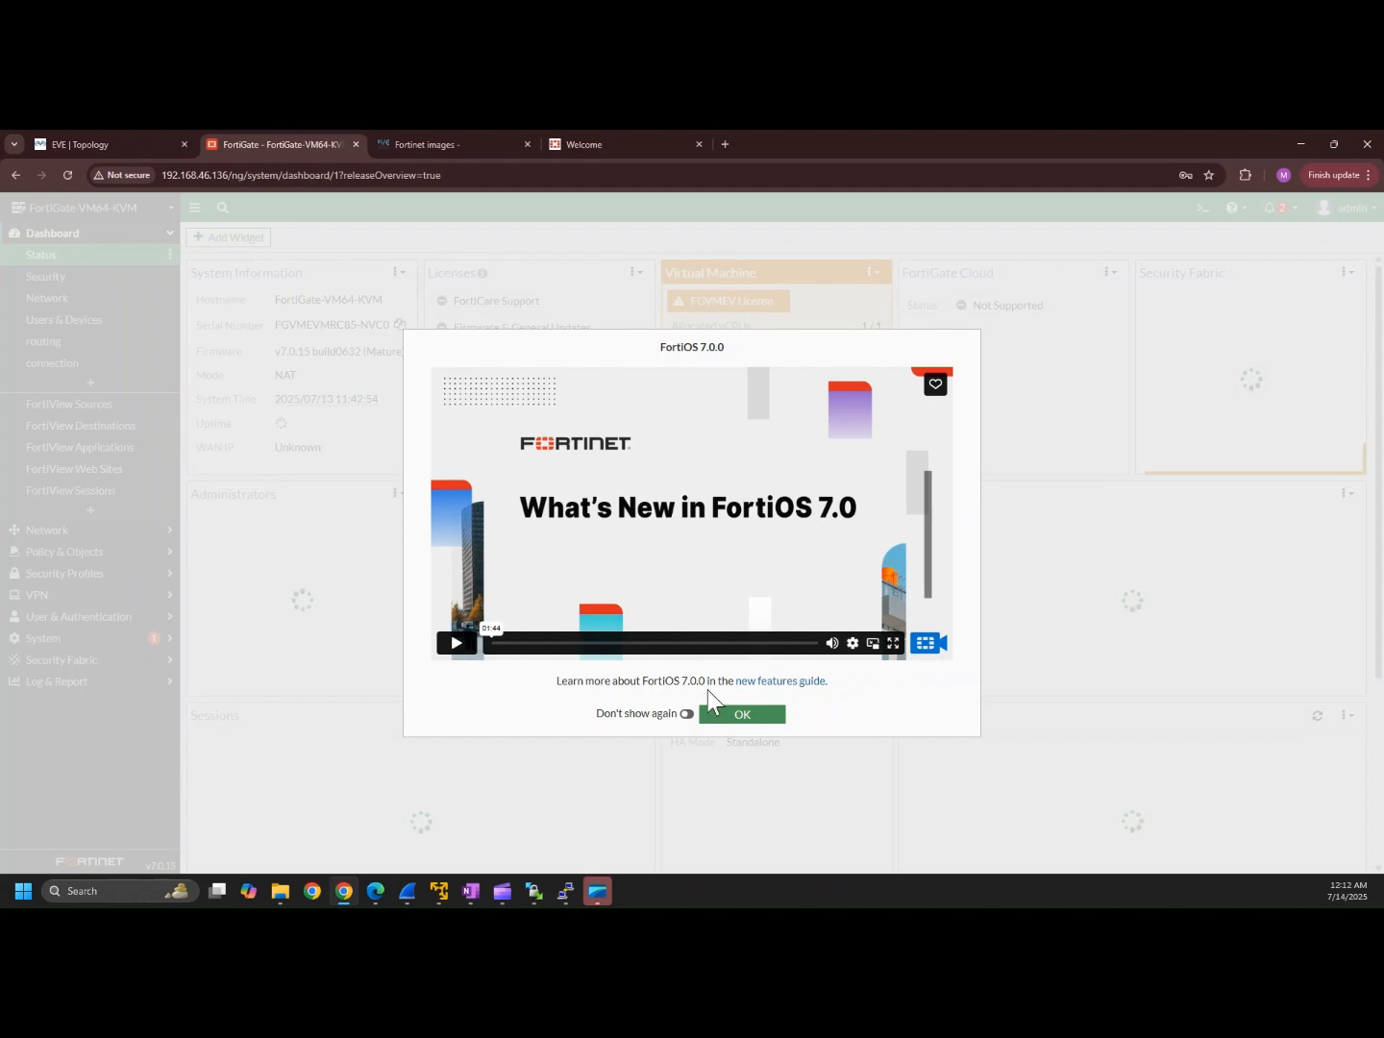
Step: Close the FortiOS 7.0 overview and expand then collapse the Network sidebar section
left_click(731, 713)
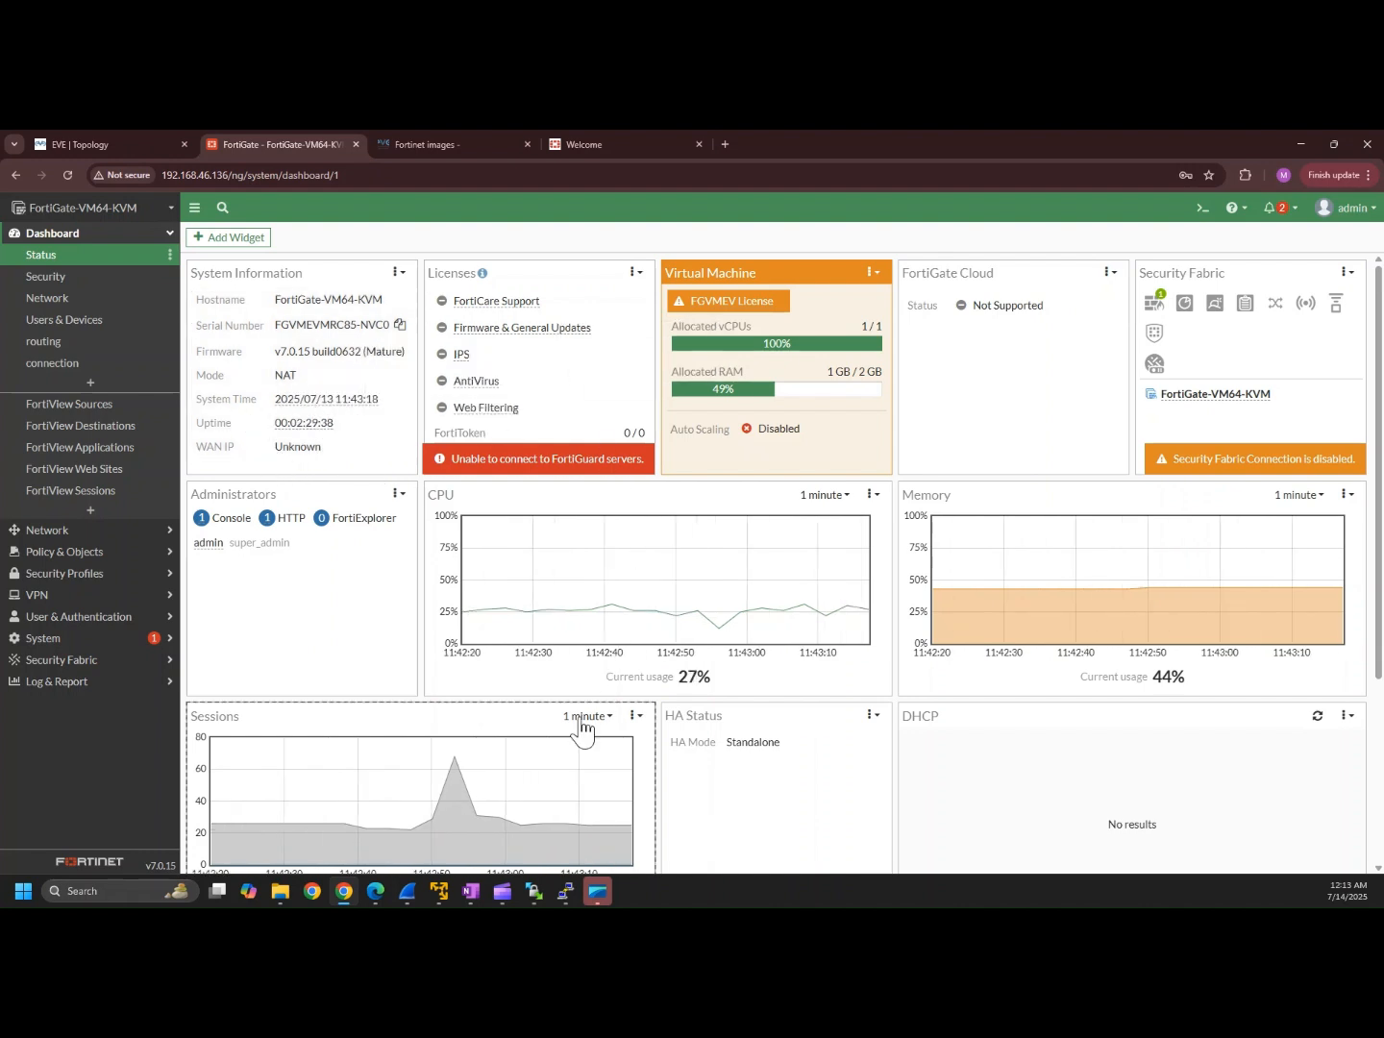
left_click(170, 233)
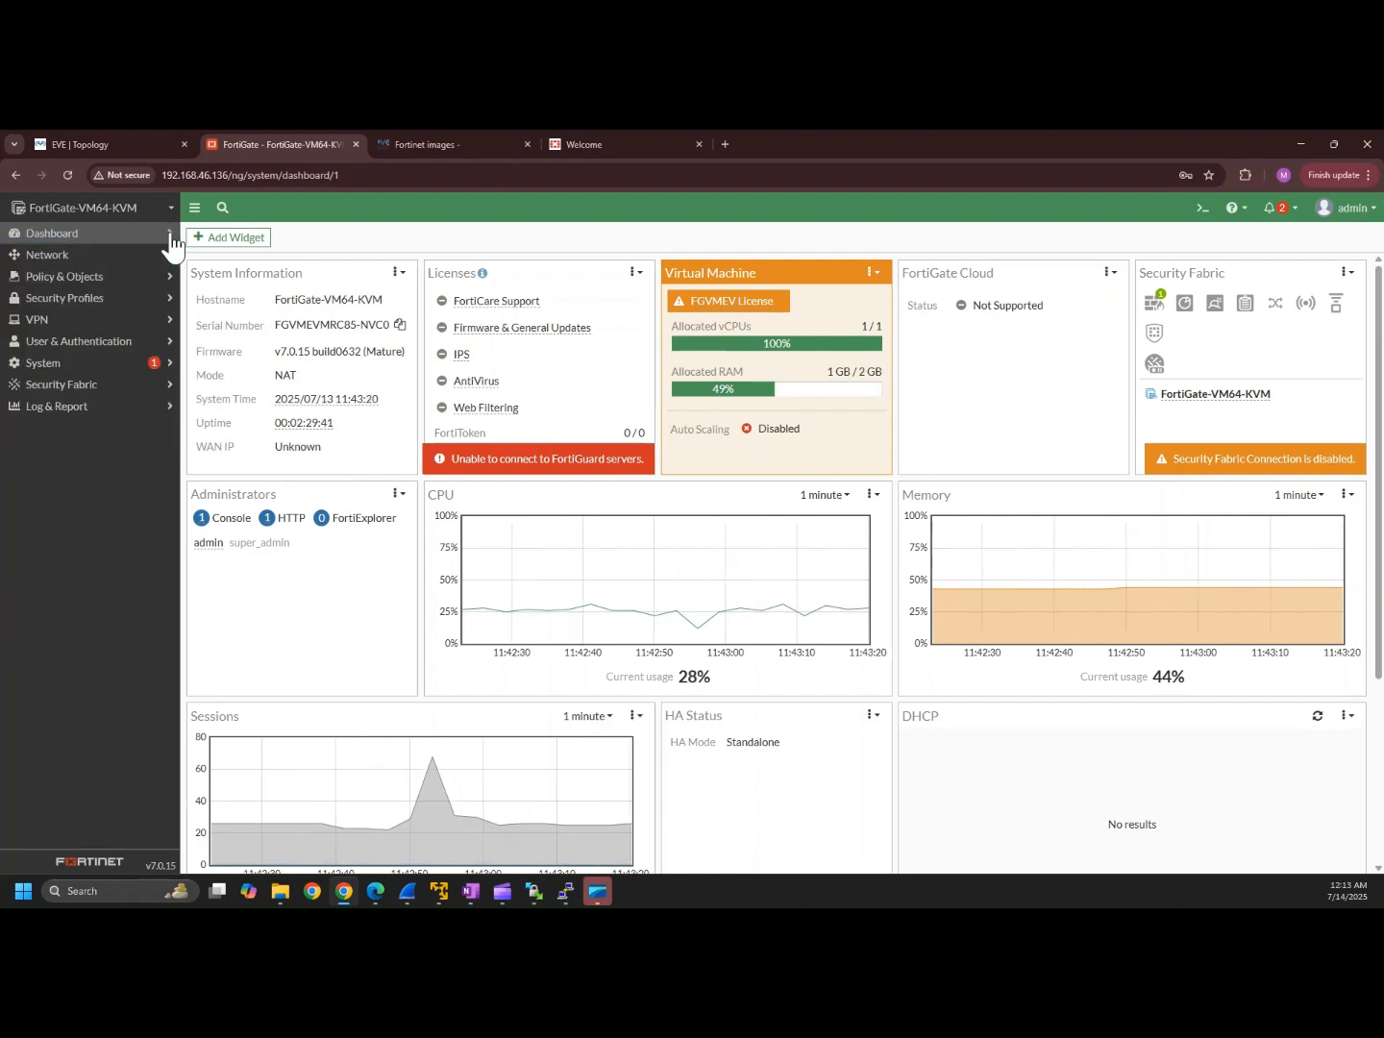
left_click(120, 256)
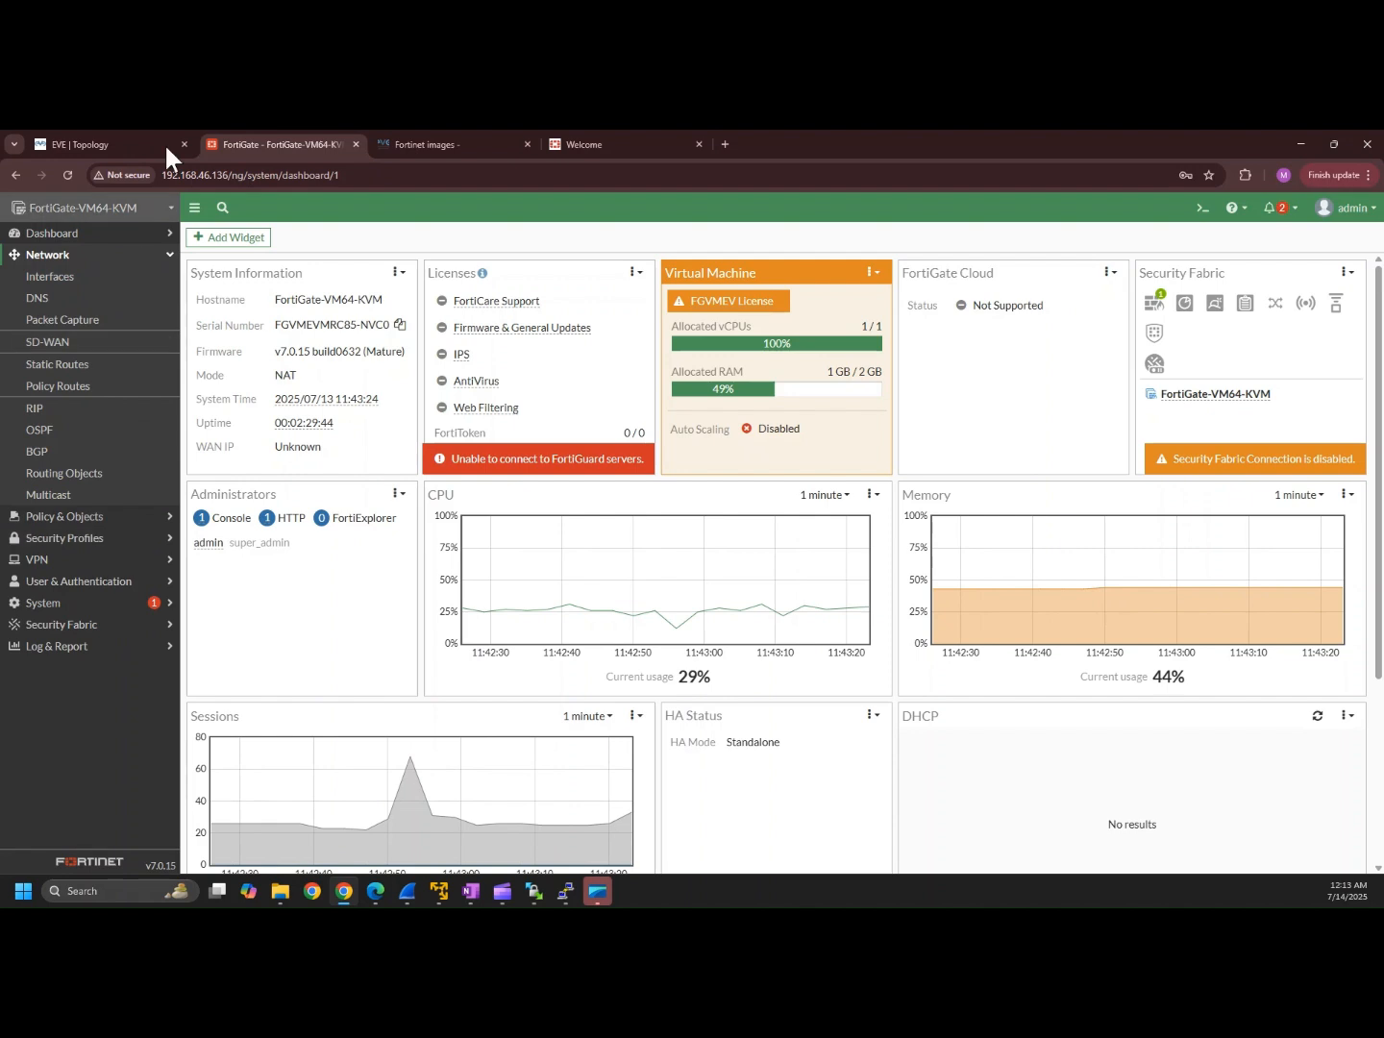
left_click(168, 253)
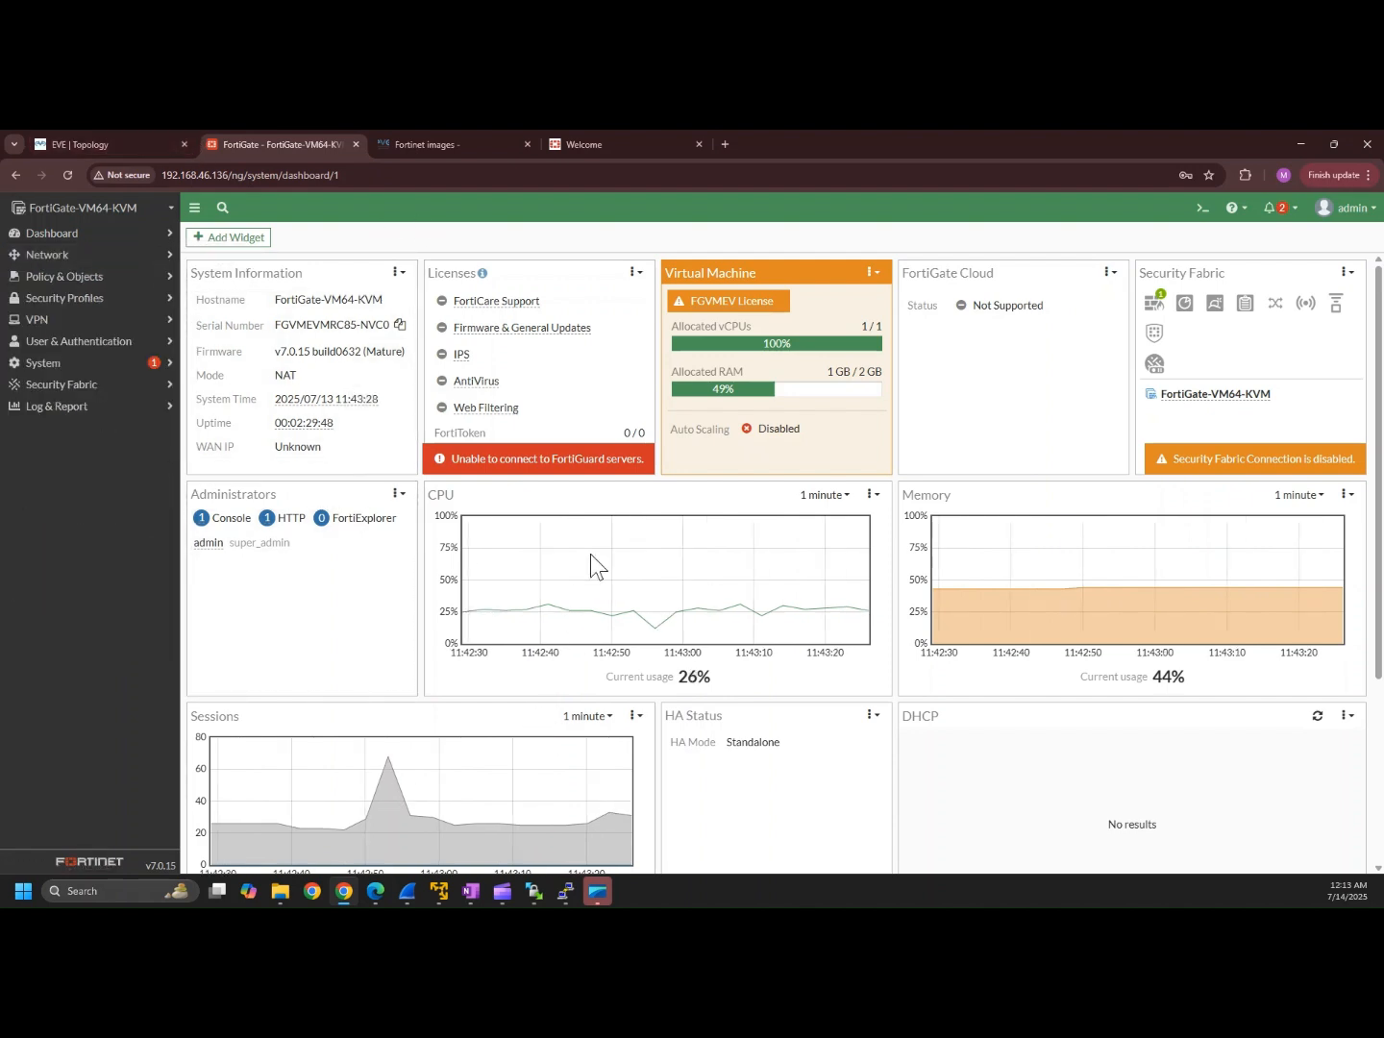
Step: In the CLI Console, run interface and OSPF neighbor commands confirming 2.2.2.2 Full on port2 and port3
left_click(1199, 213)
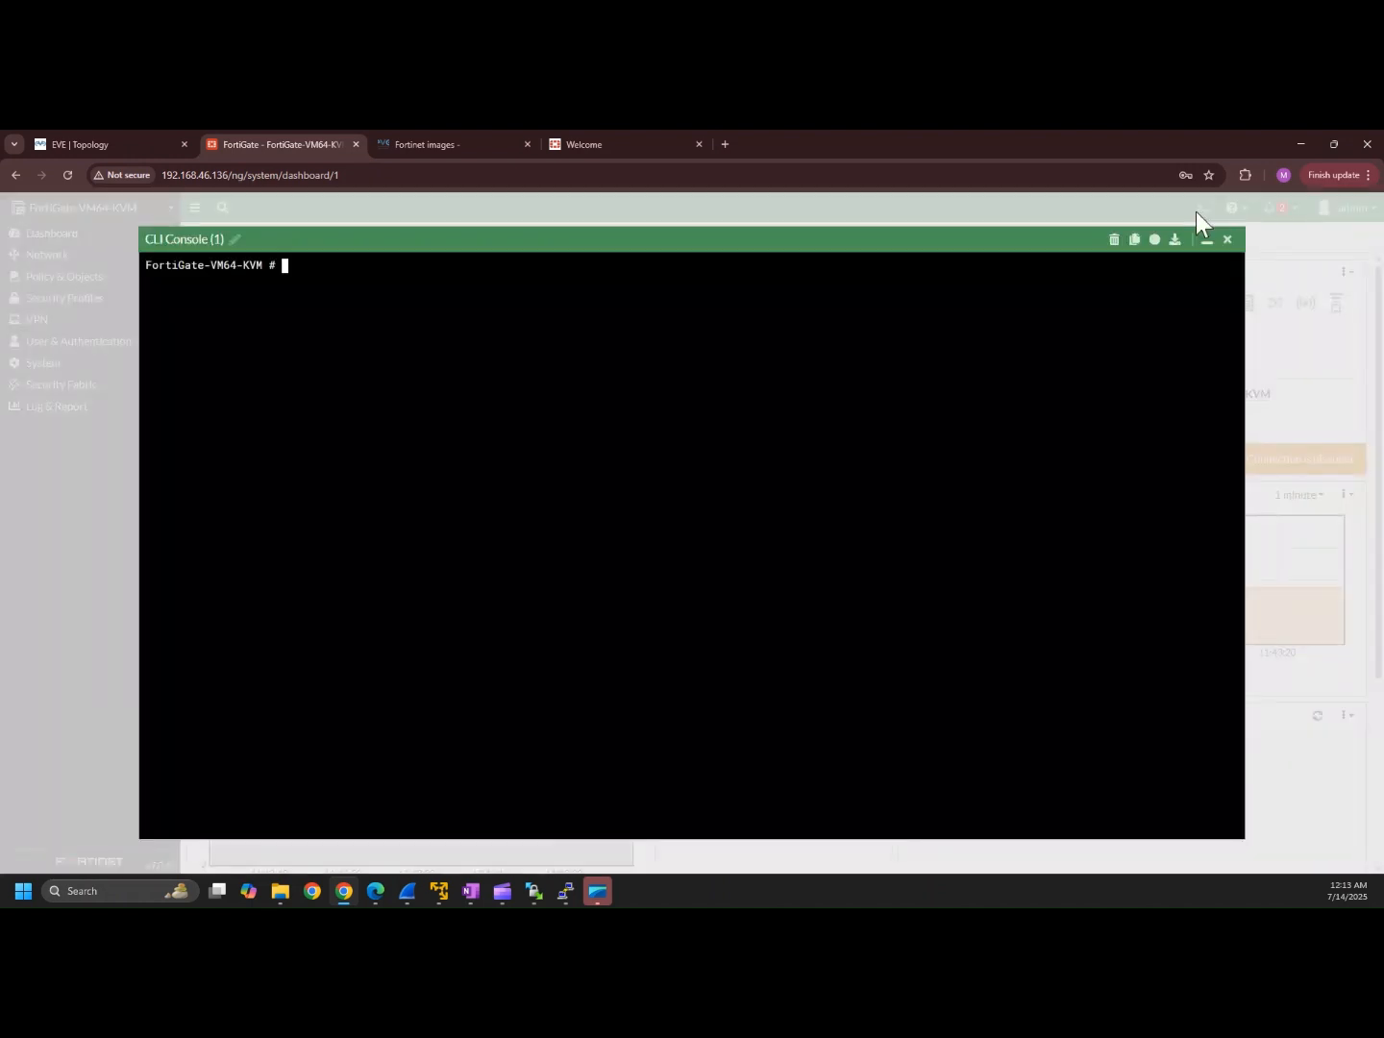
key("Return")
key("Return")
key("Return")
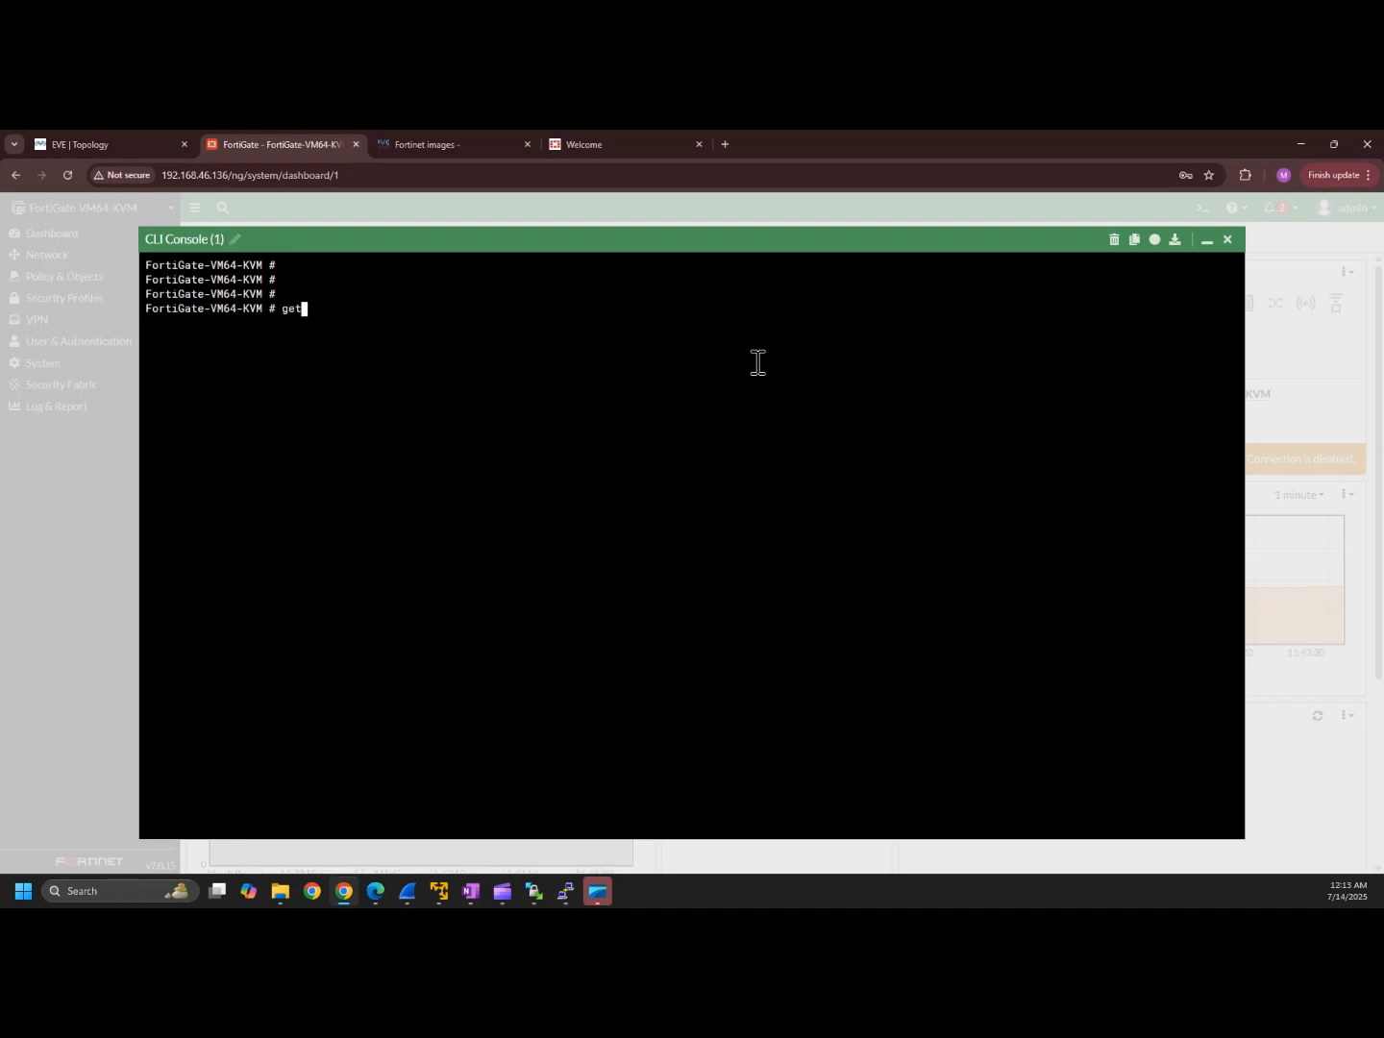
type("get system inter")
key("Return")
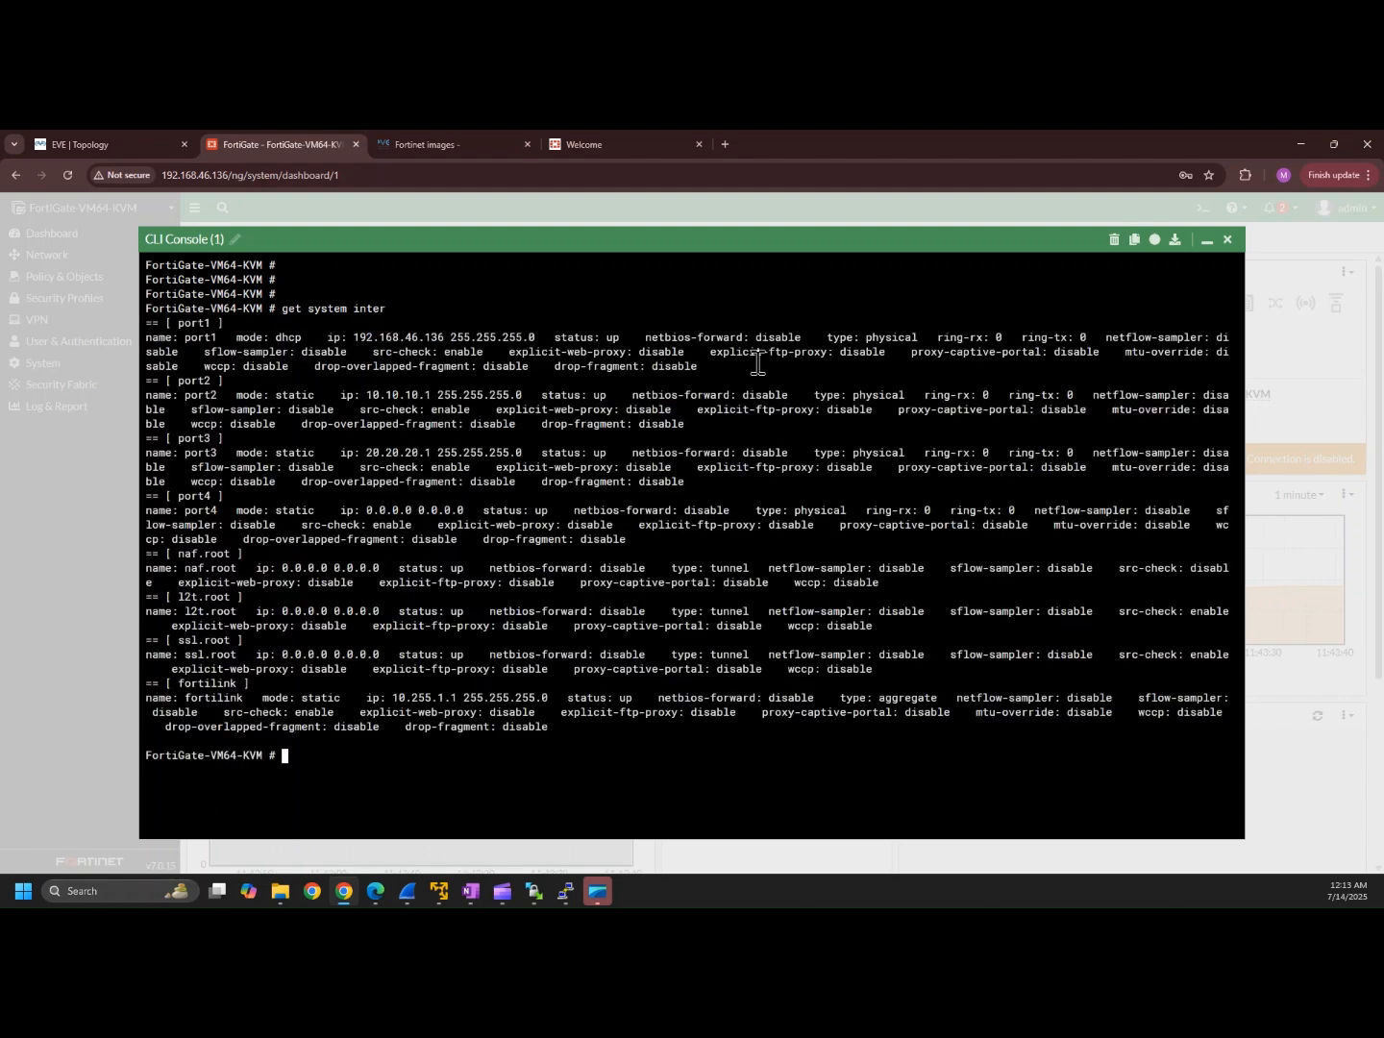
key("Return")
key("Return")
type("ne")
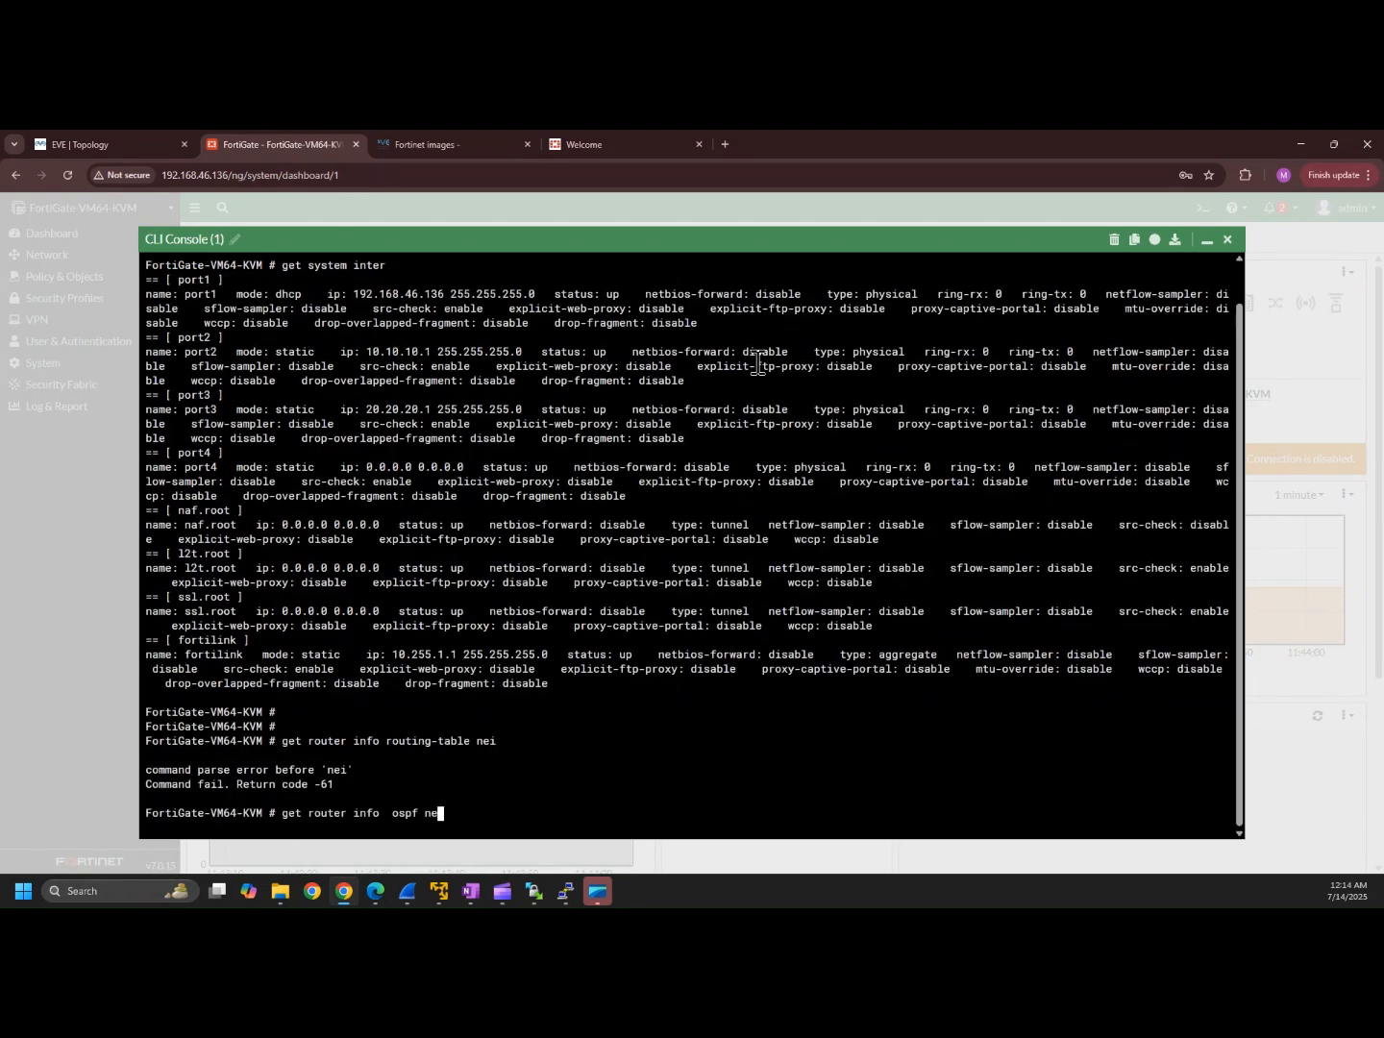
type("ighbor")
key("Return")
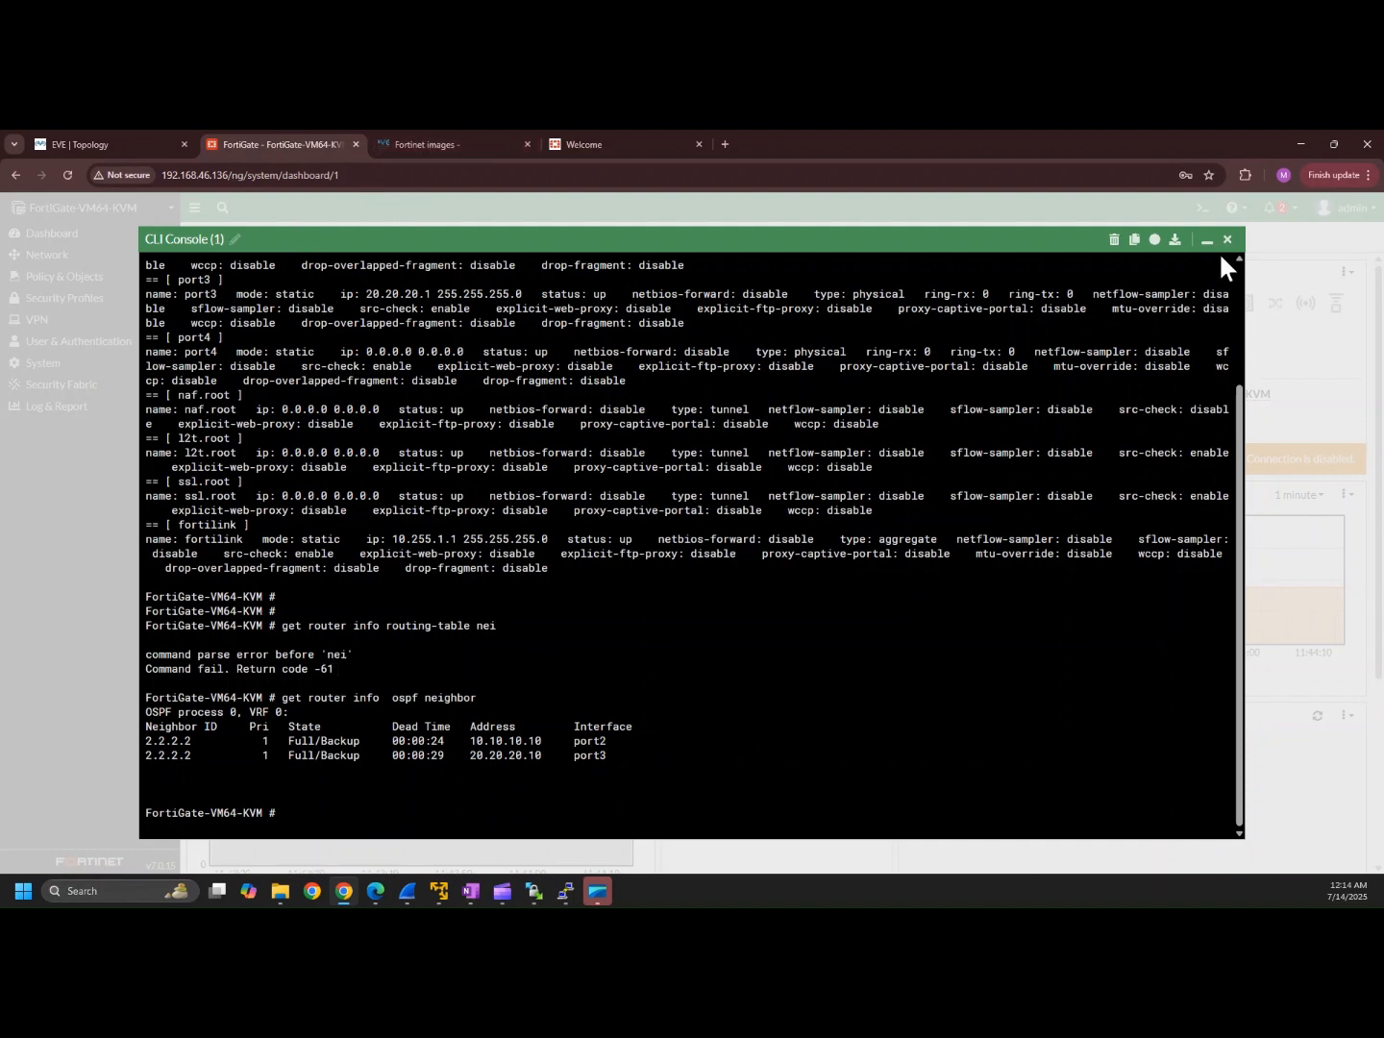
left_click(1227, 240)
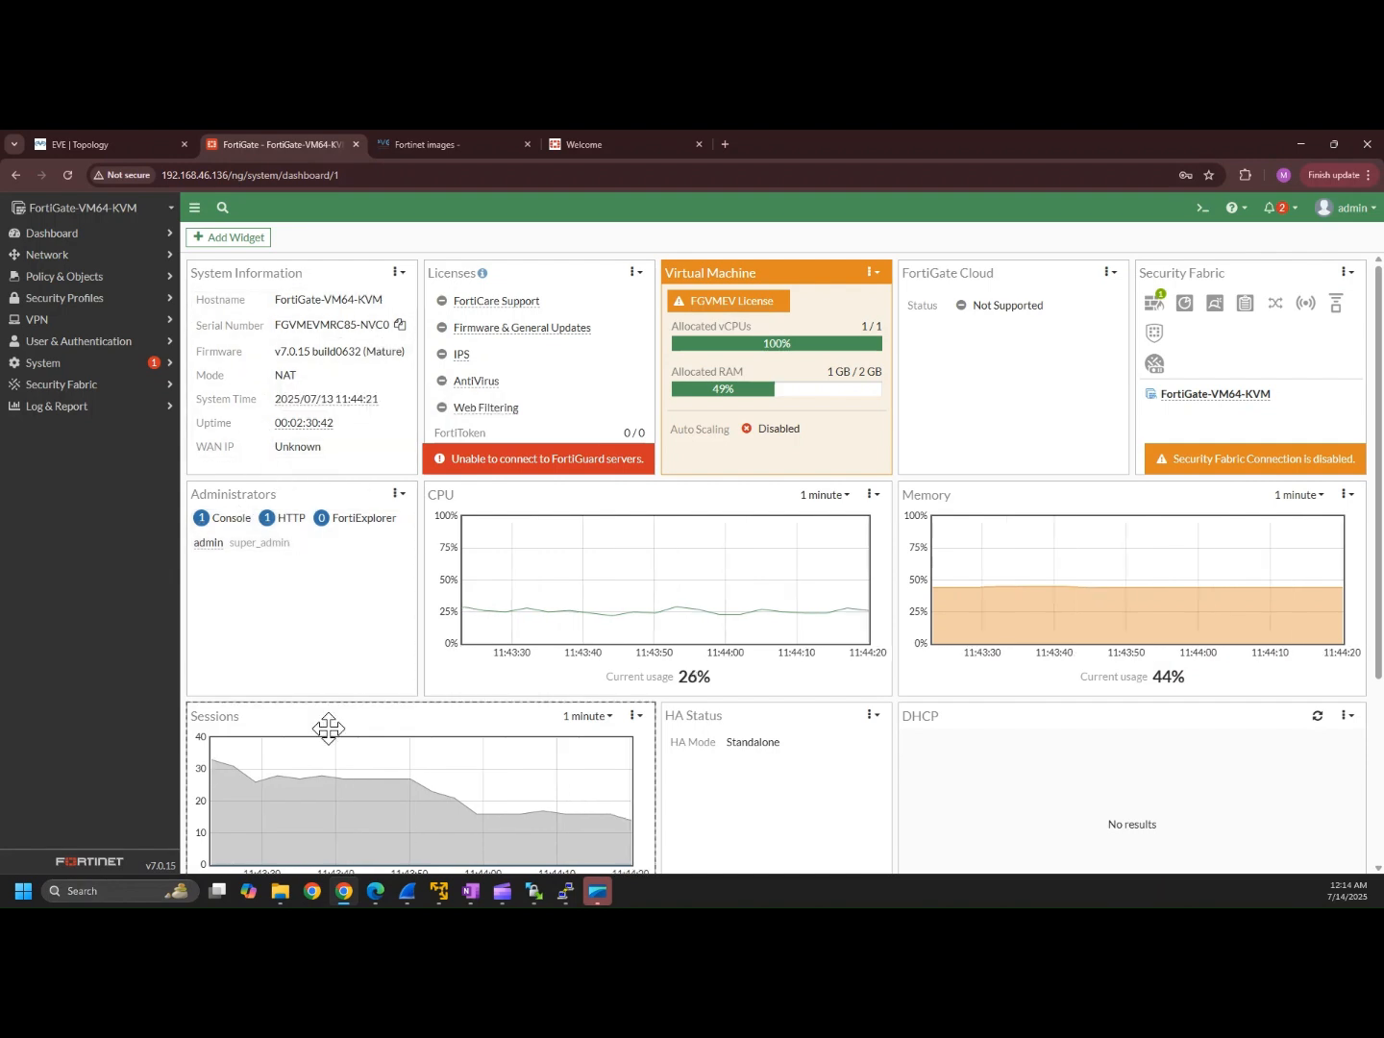
left_click(98, 136)
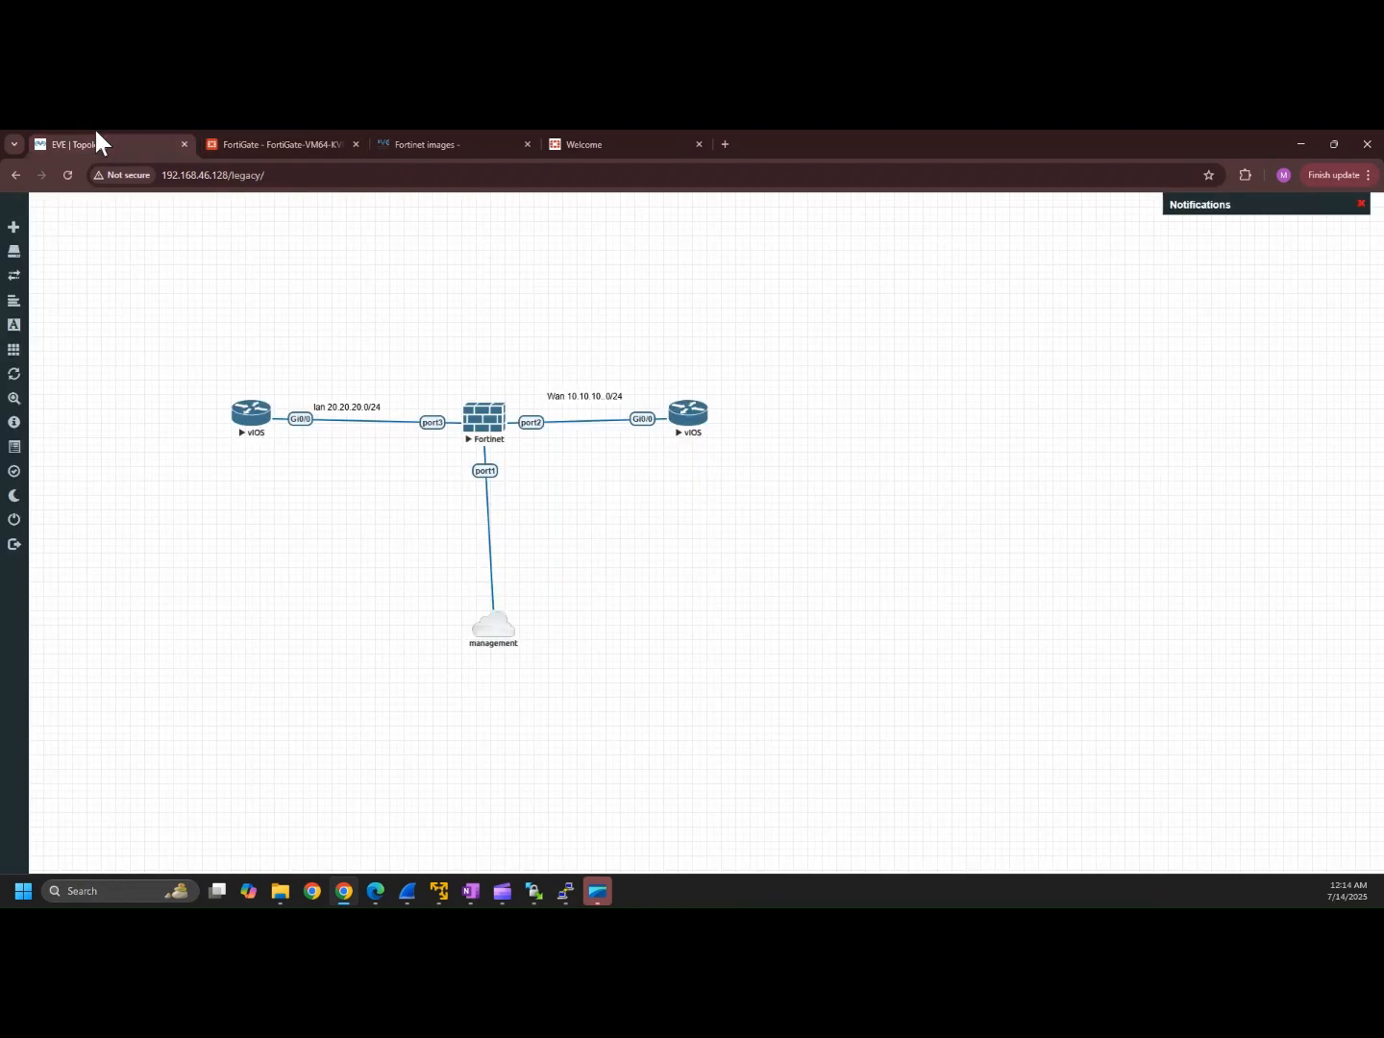
left_click(263, 142)
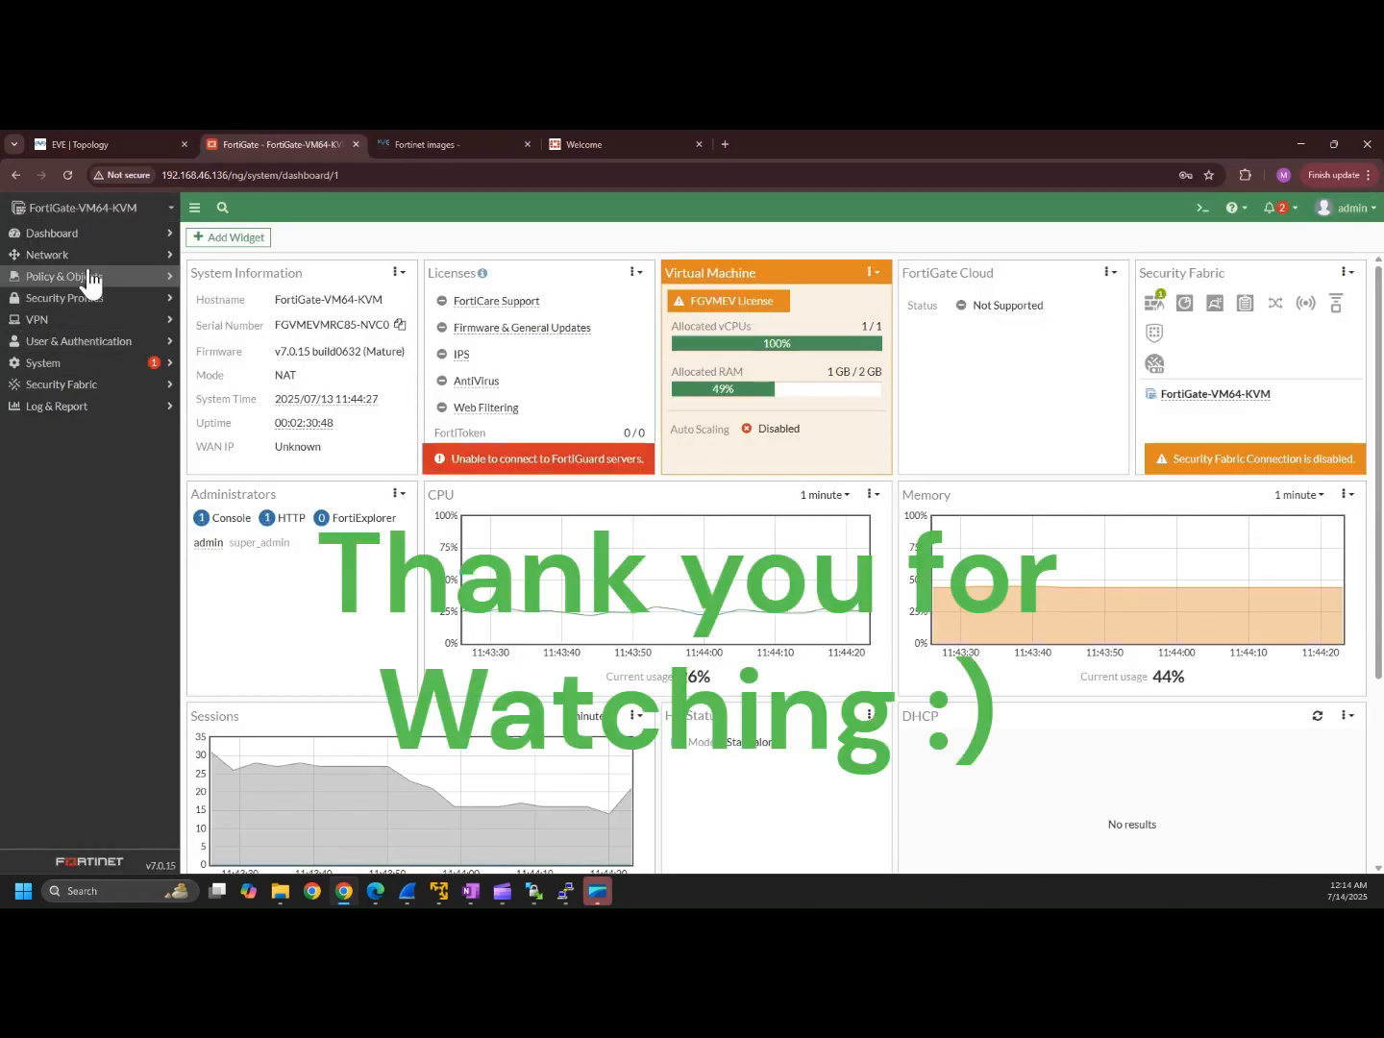